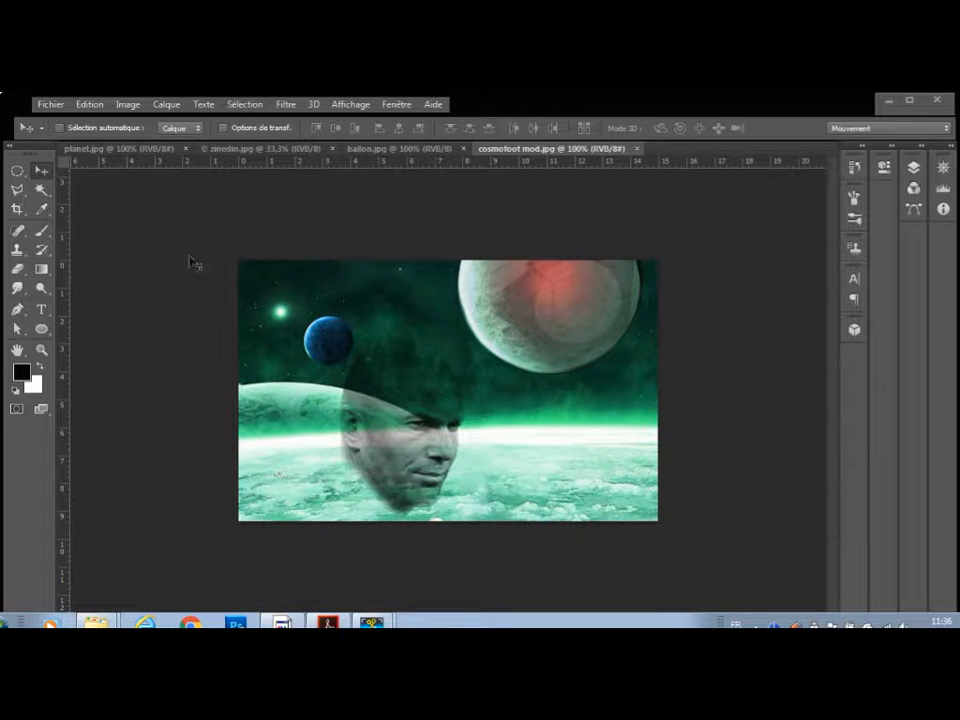
# Close the finished cosmofoot mod.jpg example and bring planet.jpg to the front.
pyautogui.click(637, 149)
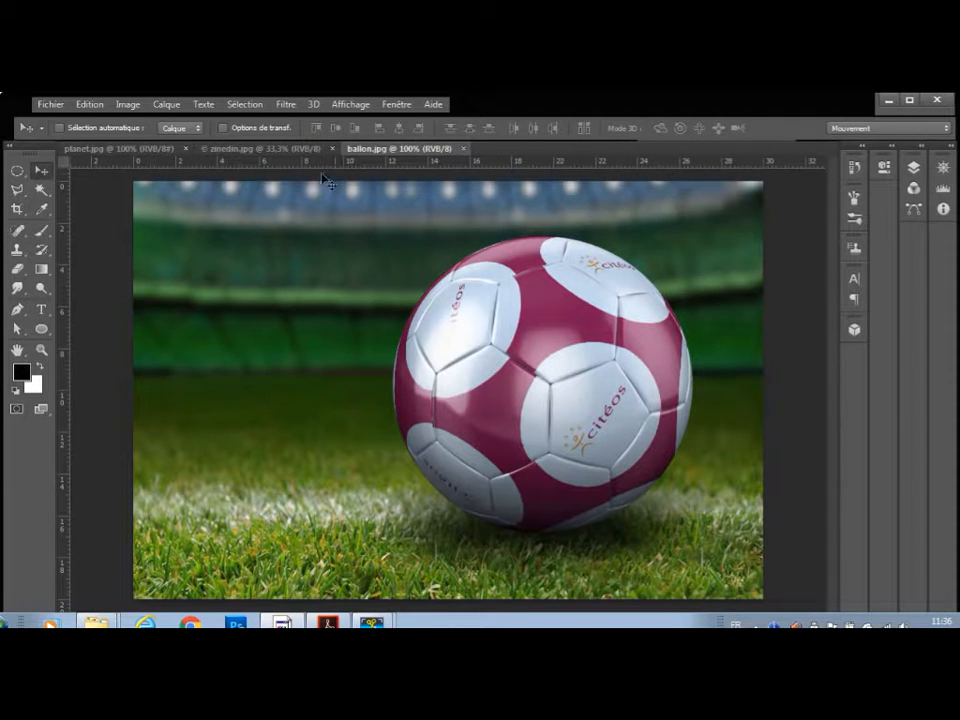
pyautogui.click(259, 150)
pyautogui.click(138, 150)
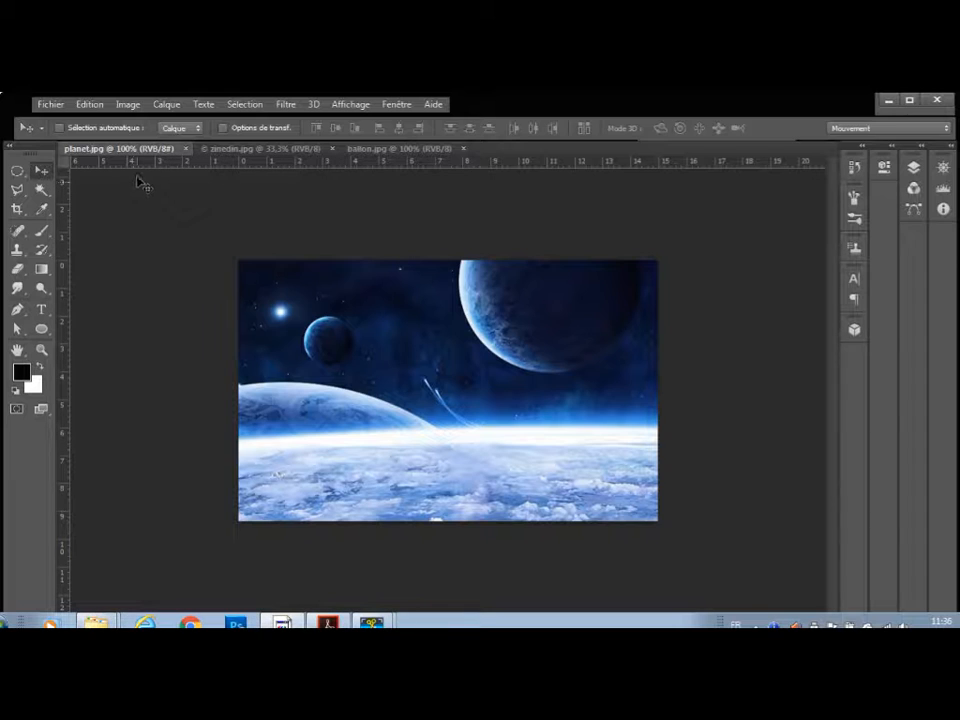
# Check the opening tasks in the ex compofootindic.pdf exercise sheet, and return to Photoshop.
pyautogui.click(888, 101)
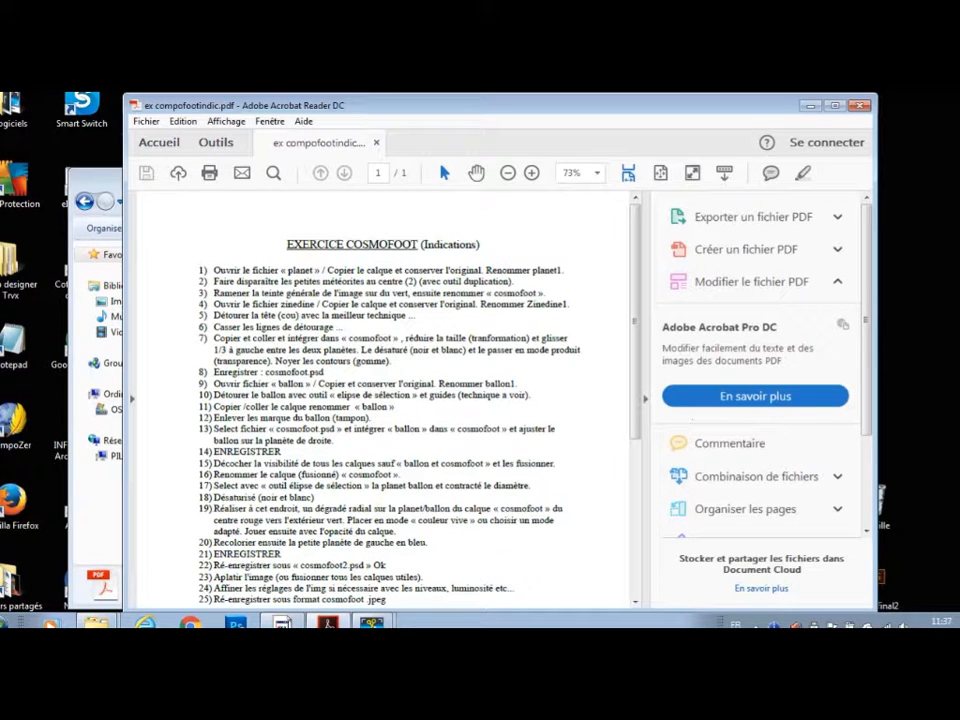
pyautogui.click(236, 624)
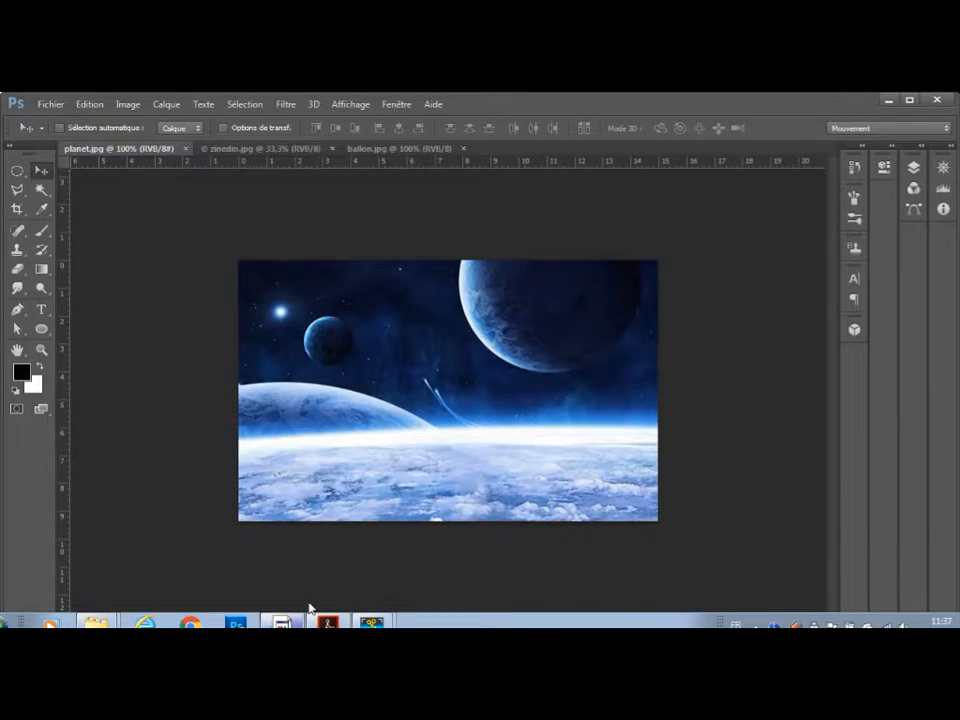
# Unlock the background of planet.jpg as a normal layer and duplicate it.
pyautogui.click(914, 169)
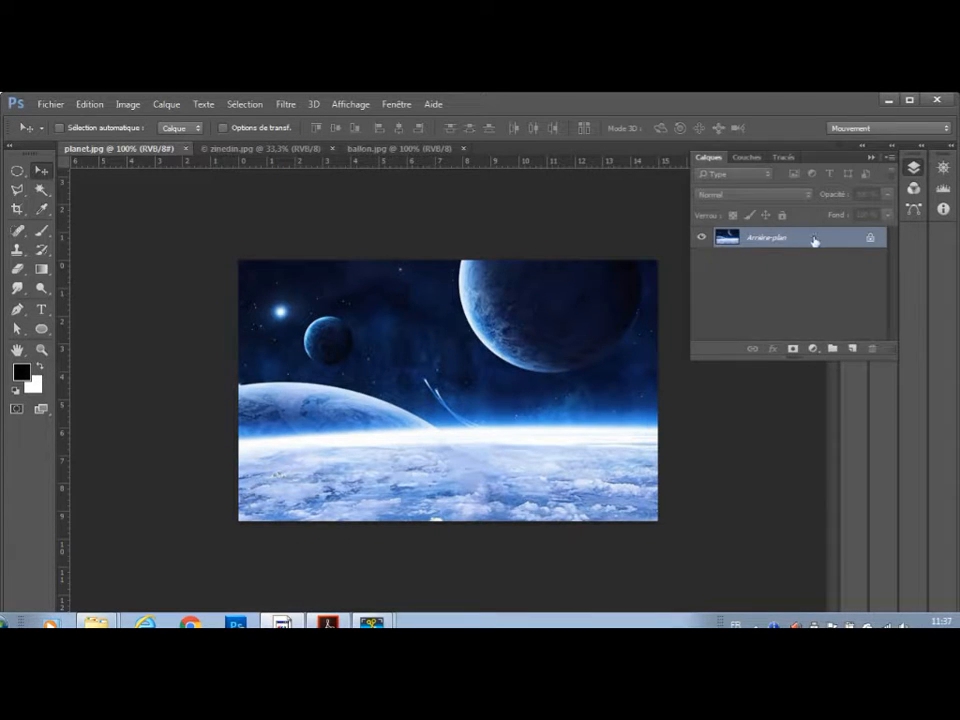
pyautogui.click(871, 239)
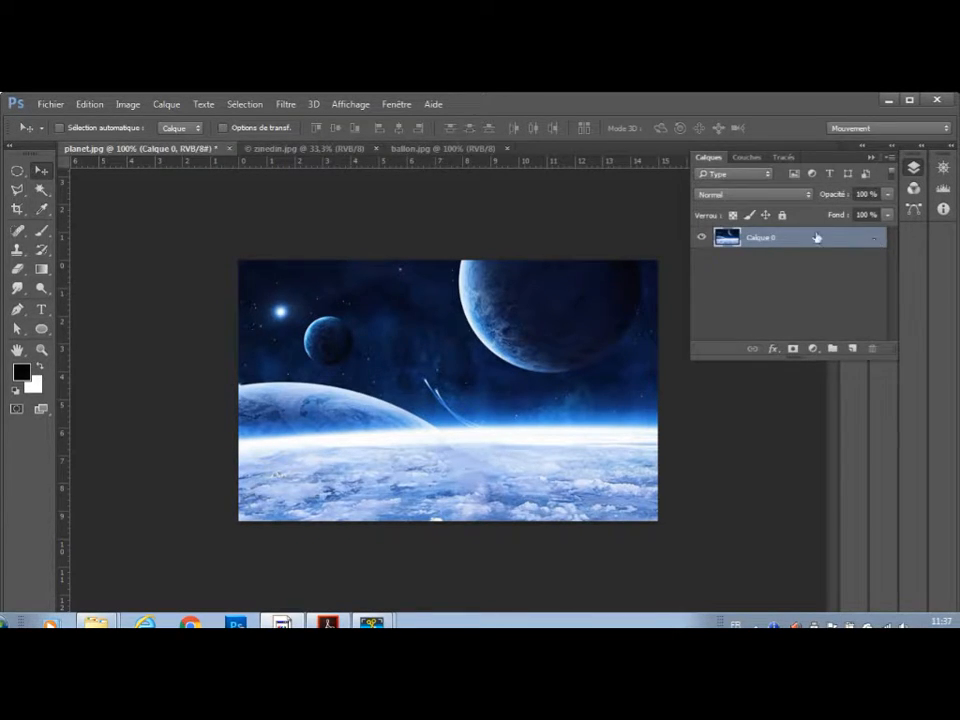
pyautogui.moveTo(812, 240); pyautogui.dragTo(853, 348)
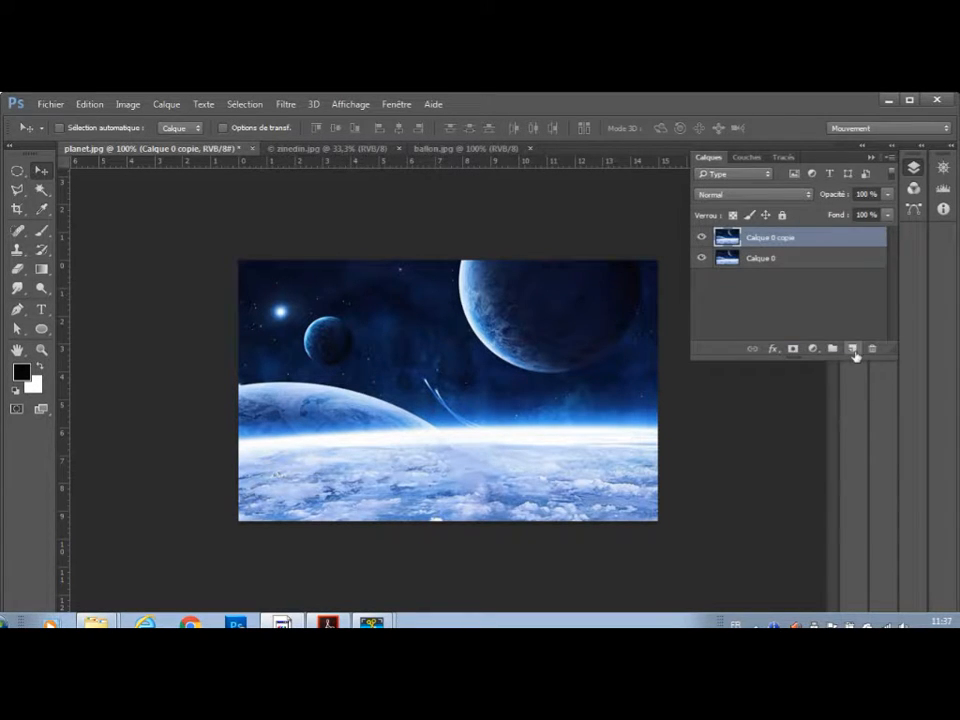
# Rename the duplicated layer planet1 and hide the original Calque 0 layer.
pyautogui.doubleClick(768, 242)
pyautogui.write('planet1')
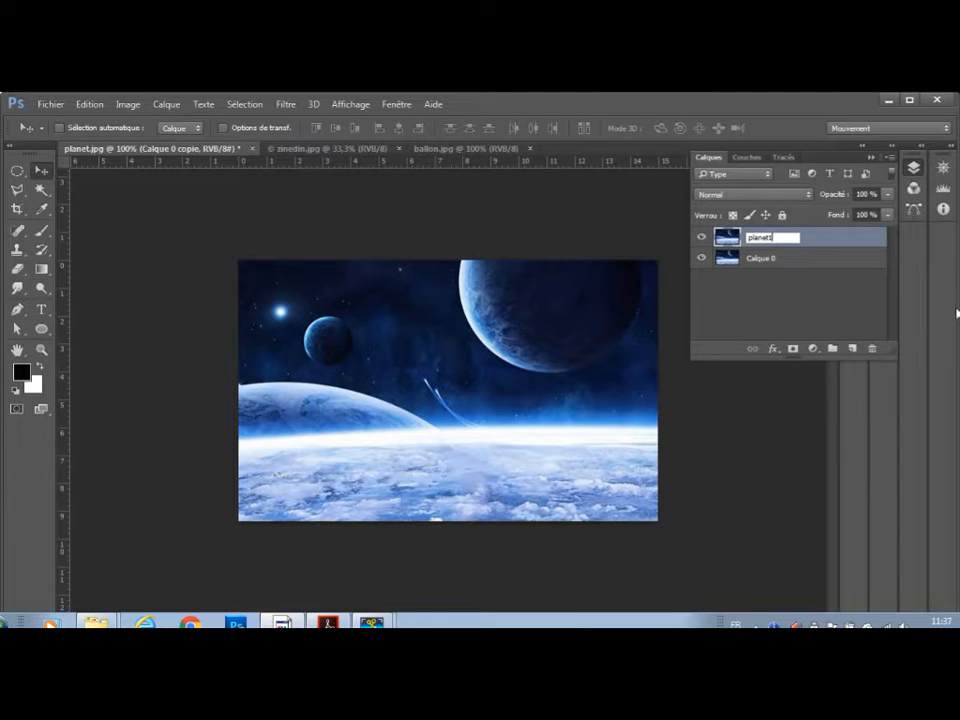
pyautogui.click(702, 259)
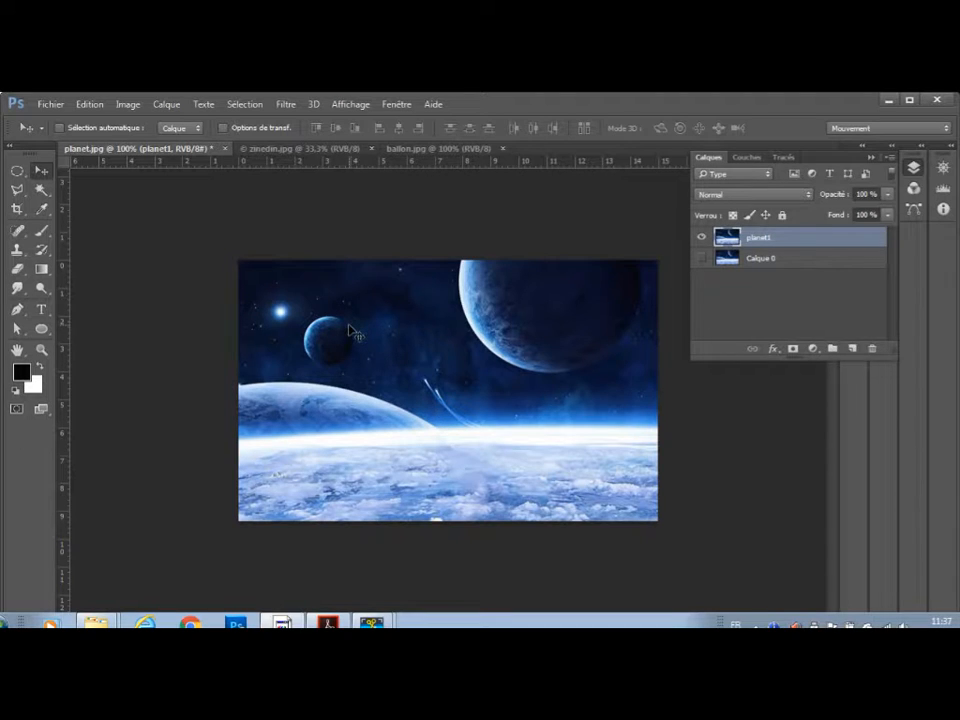
# Choose the Clone Stamp tool and give it the soft 49 px brush with 0% hardness.
pyautogui.click(24, 253)
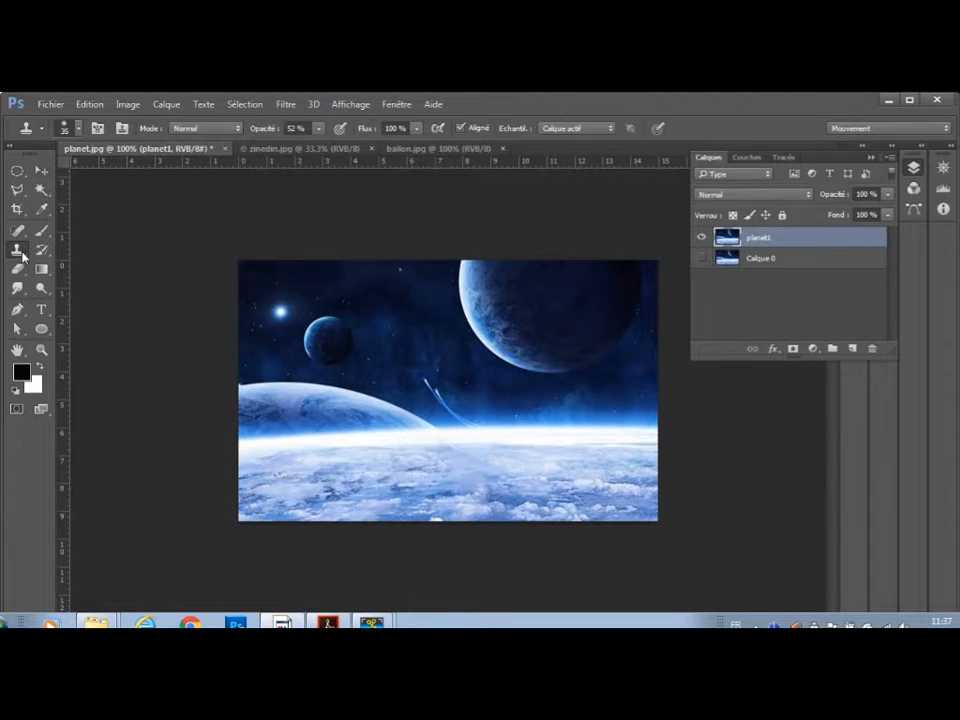
pyautogui.keyDown('alt'); pyautogui.click(418, 396); pyautogui.keyUp('alt')
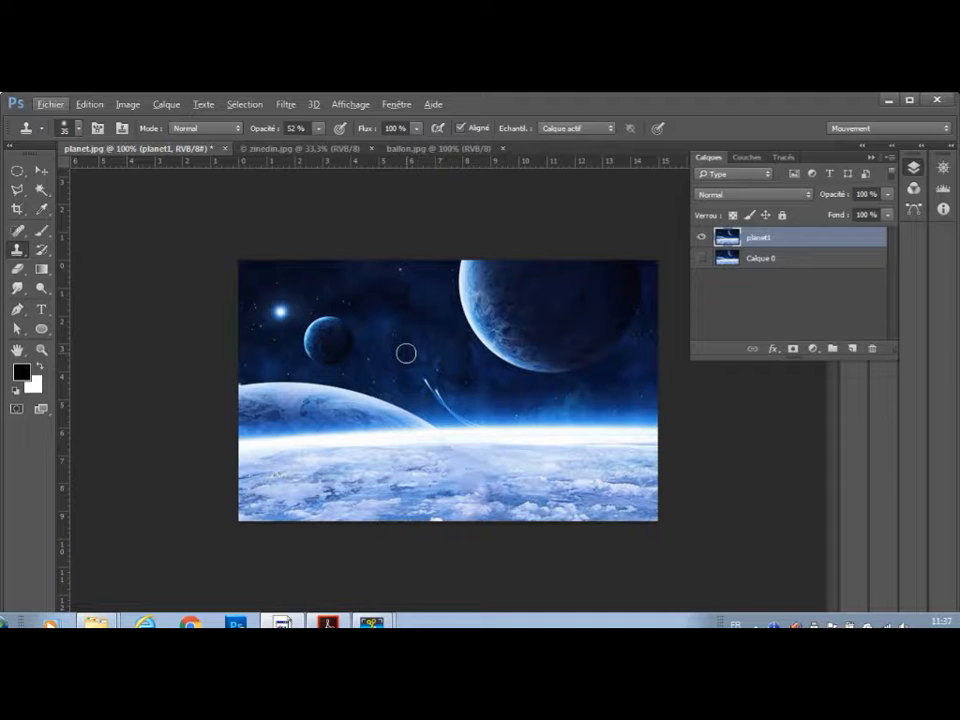
pyautogui.rightClick(406, 353)
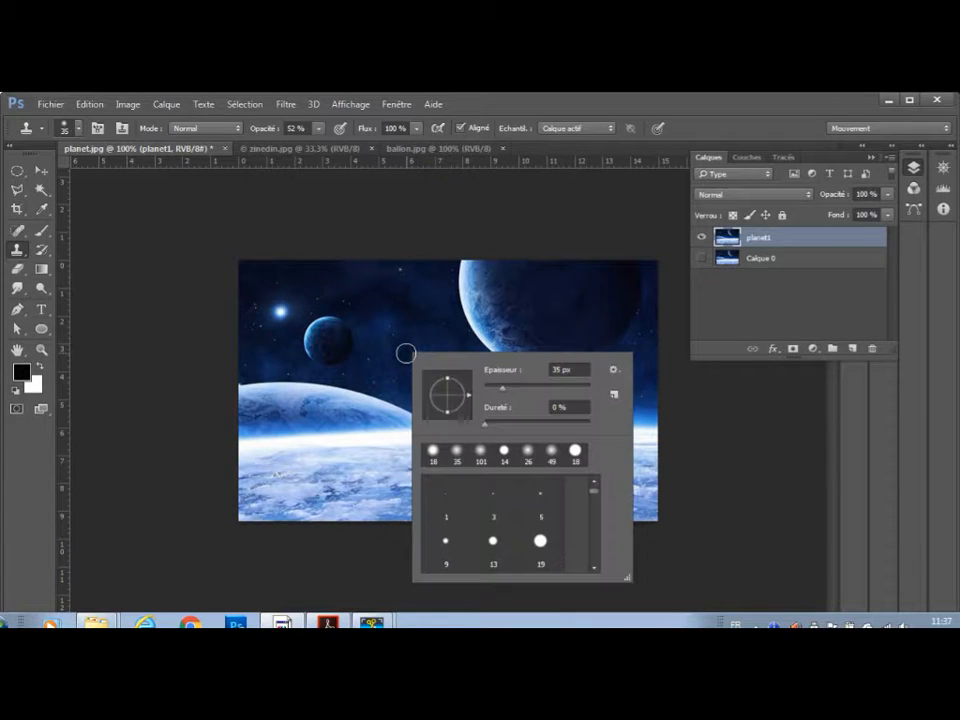
pyautogui.click(507, 391)
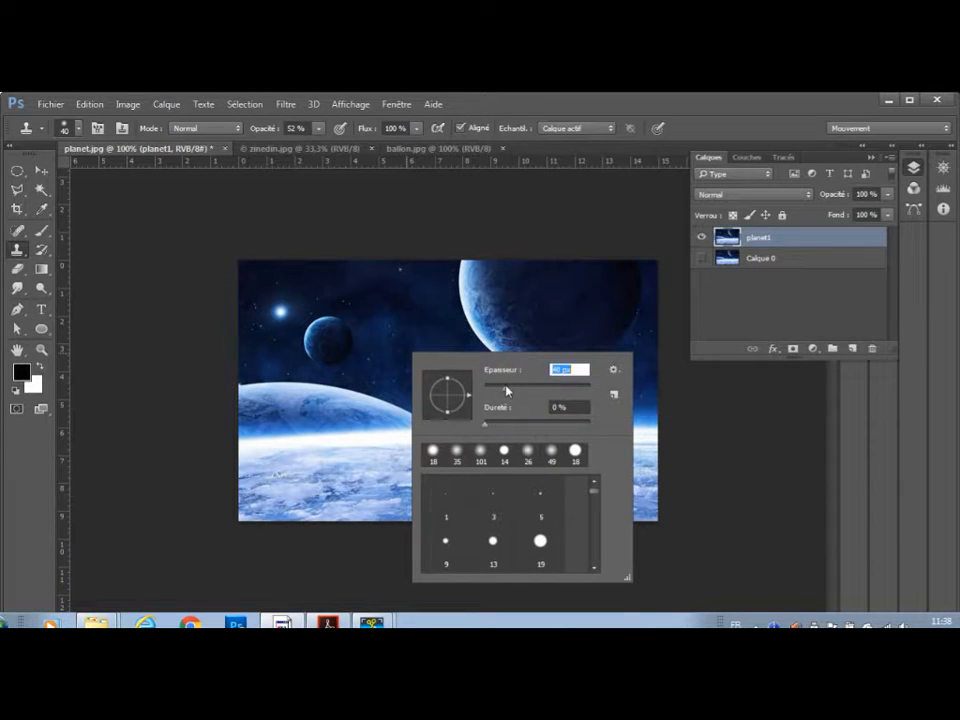
pyautogui.moveTo(501, 393); pyautogui.dragTo(492, 389)
pyautogui.click(501, 393)
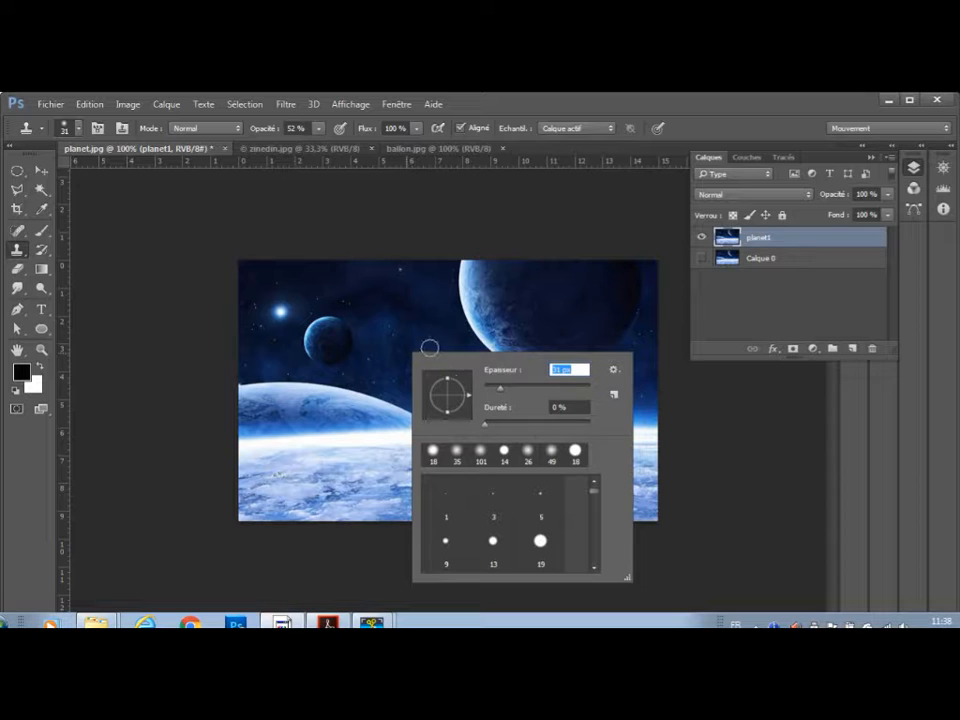
pyautogui.click(549, 454)
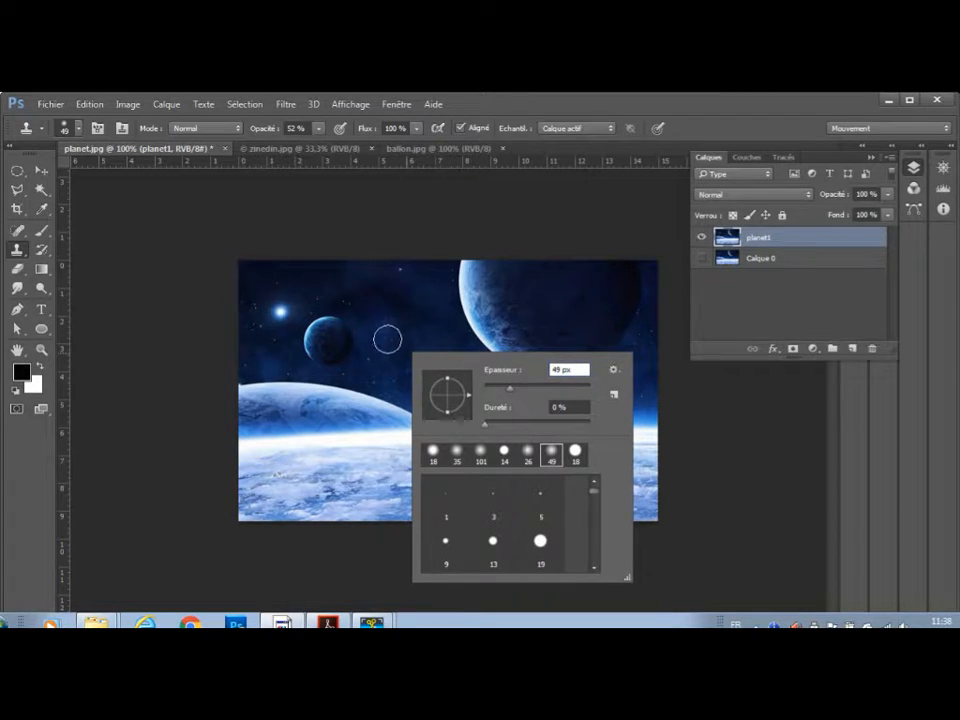
pyautogui.click(189, 315)
pyautogui.click(409, 478)
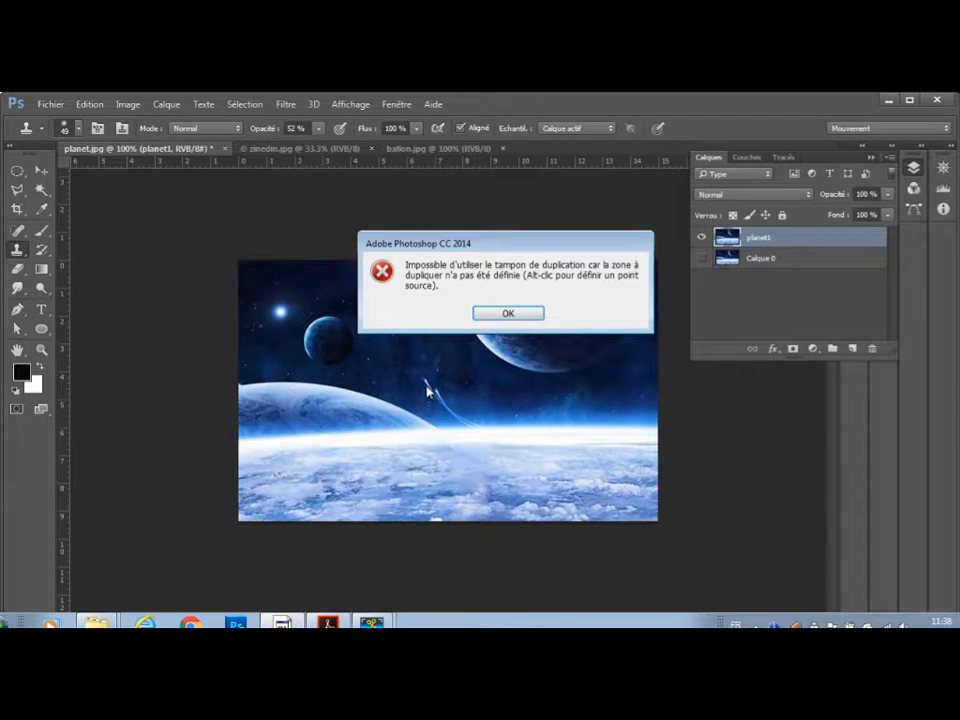
pyautogui.click(507, 313)
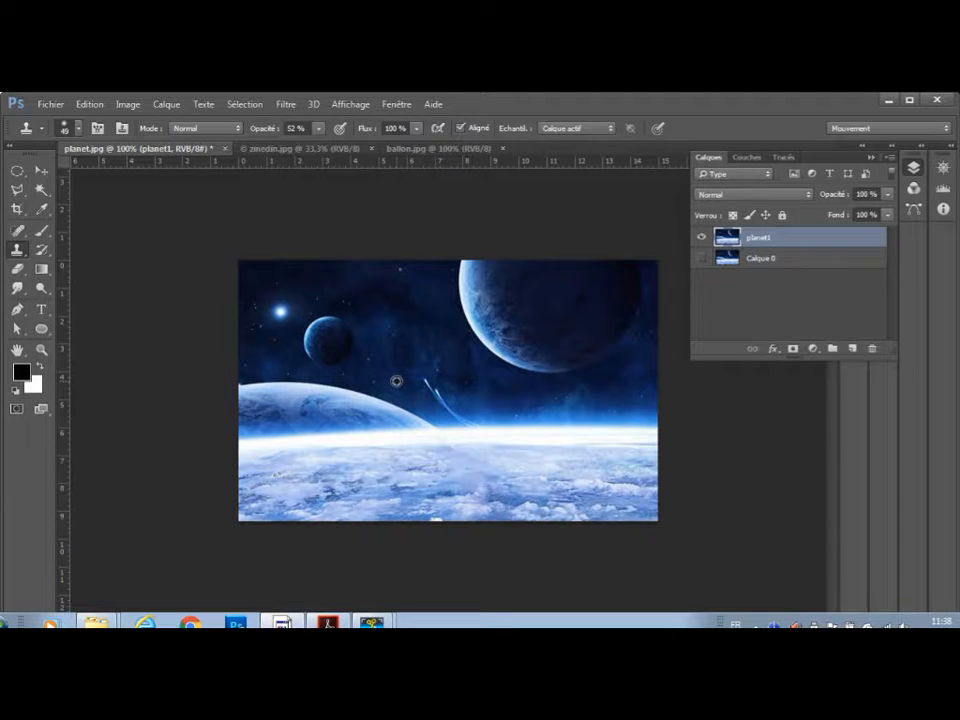
# Sample the dark sky beside the meteors and clone it over the upper meteor with the stamp opacity at 81%.
pyautogui.keyDown('alt'); pyautogui.click(396, 381); pyautogui.keyUp('alt')
pyautogui.click(319, 130)
pyautogui.moveTo(335, 149); pyautogui.dragTo(343, 146)
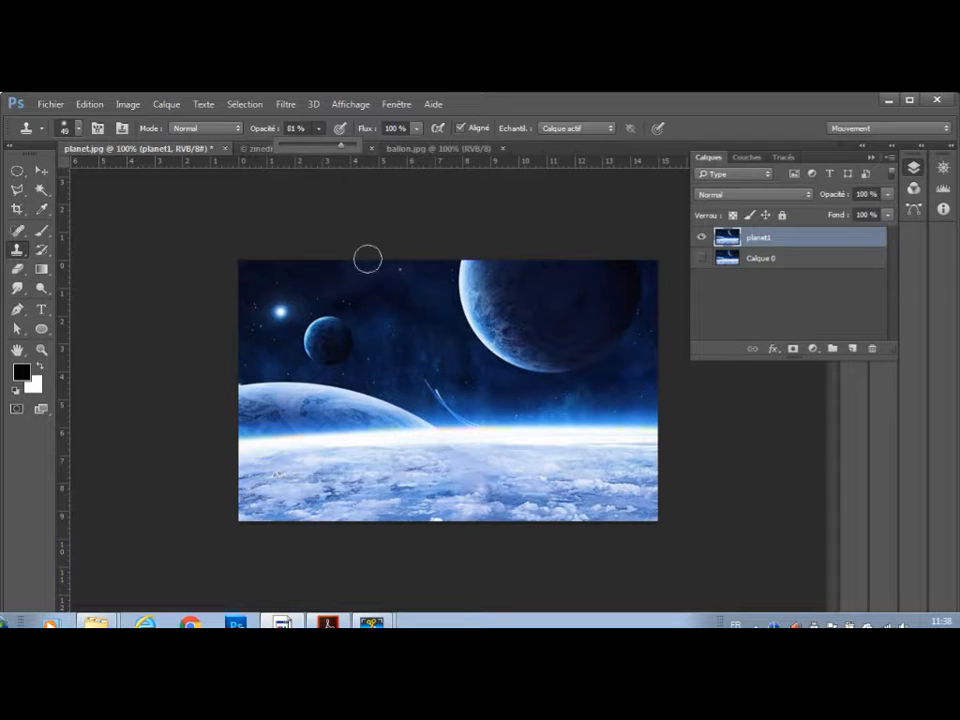
pyautogui.click(418, 379)
pyautogui.click(425, 384)
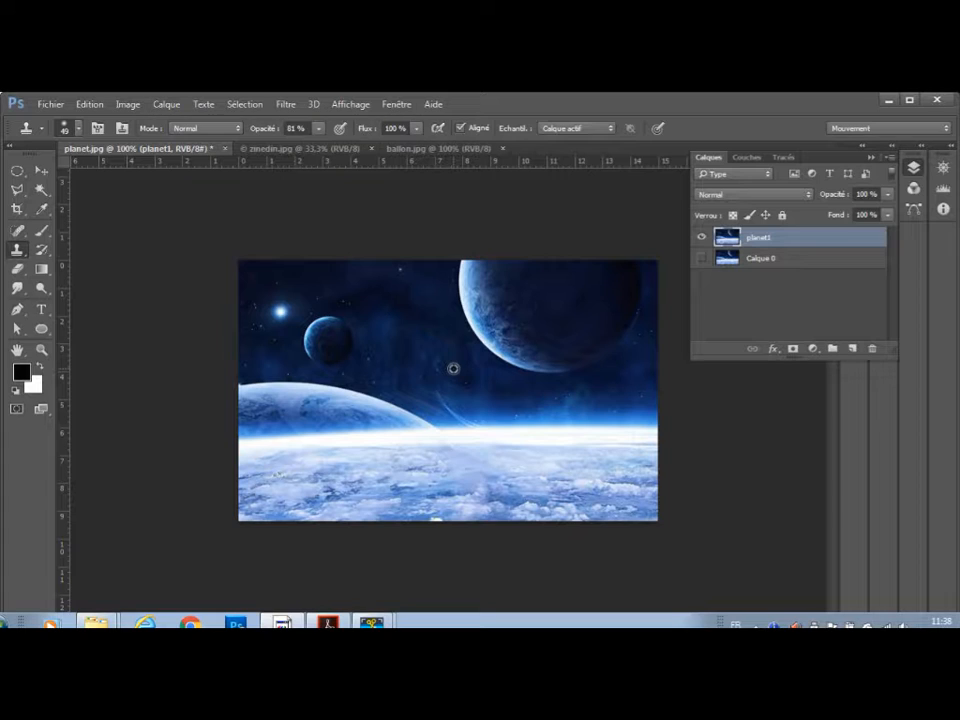
# Resample the sky above the second meteor and clone over the upper part of its trail.
pyautogui.keyDown('alt'); pyautogui.click(453, 369); pyautogui.keyUp('alt')
pyautogui.click(442, 391)
pyautogui.click(450, 403)
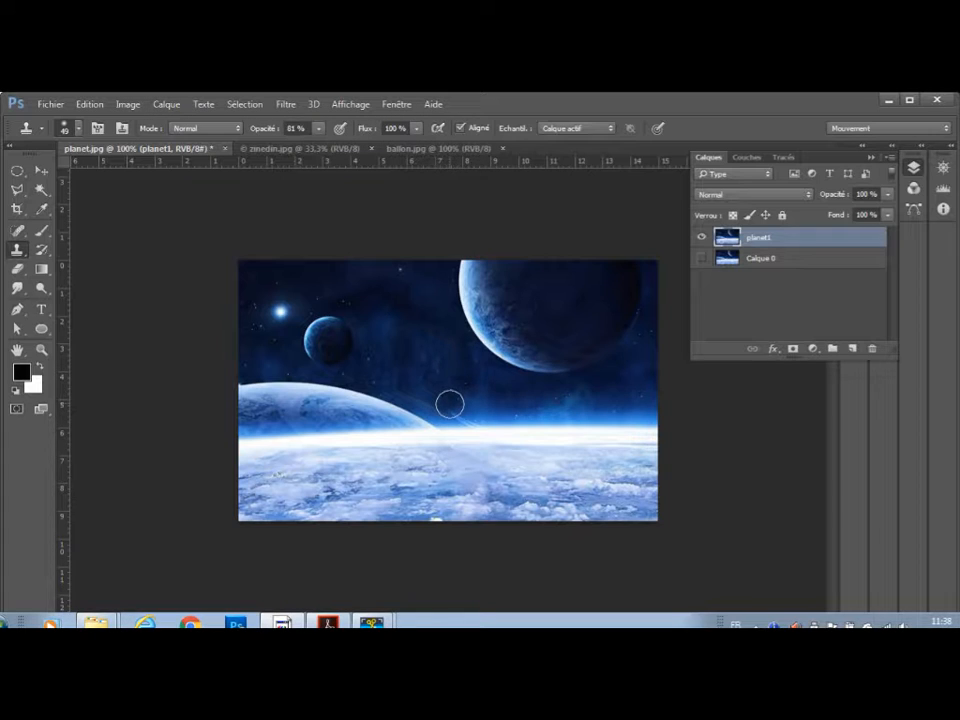
pyautogui.click(451, 409)
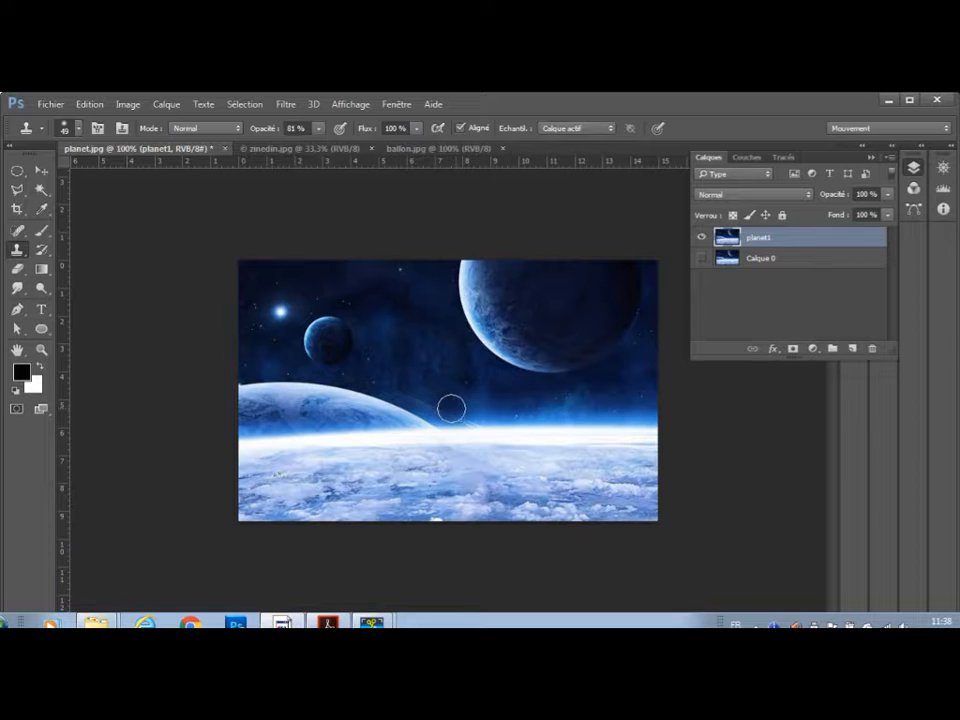
# Sample clean sky near the small planet and clone over the rest of the meteor trail down to the horizon.
pyautogui.keyDown('alt'); pyautogui.click(383, 367); pyautogui.keyUp('alt')
pyautogui.click(438, 404)
pyautogui.click(453, 409)
pyautogui.click(459, 411)
pyautogui.click(467, 411)
pyautogui.click(473, 412)
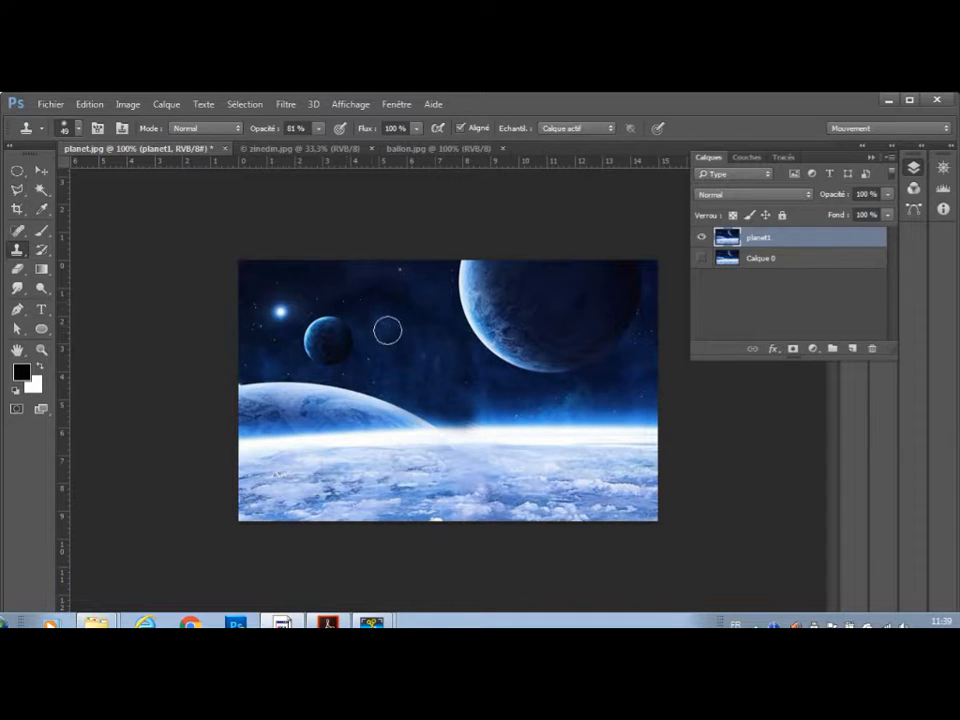
# Reduce the clone brush to 25 px and retouch the dark smudge along the bright horizon.
pyautogui.rightClick(420, 334)
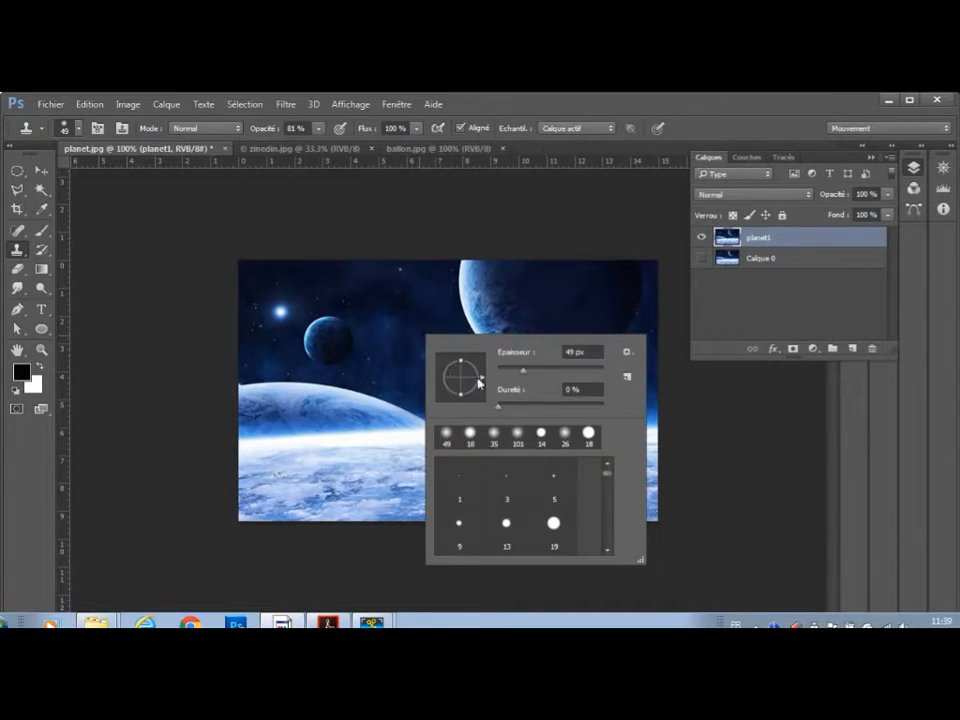
pyautogui.moveTo(523, 371); pyautogui.dragTo(514, 370)
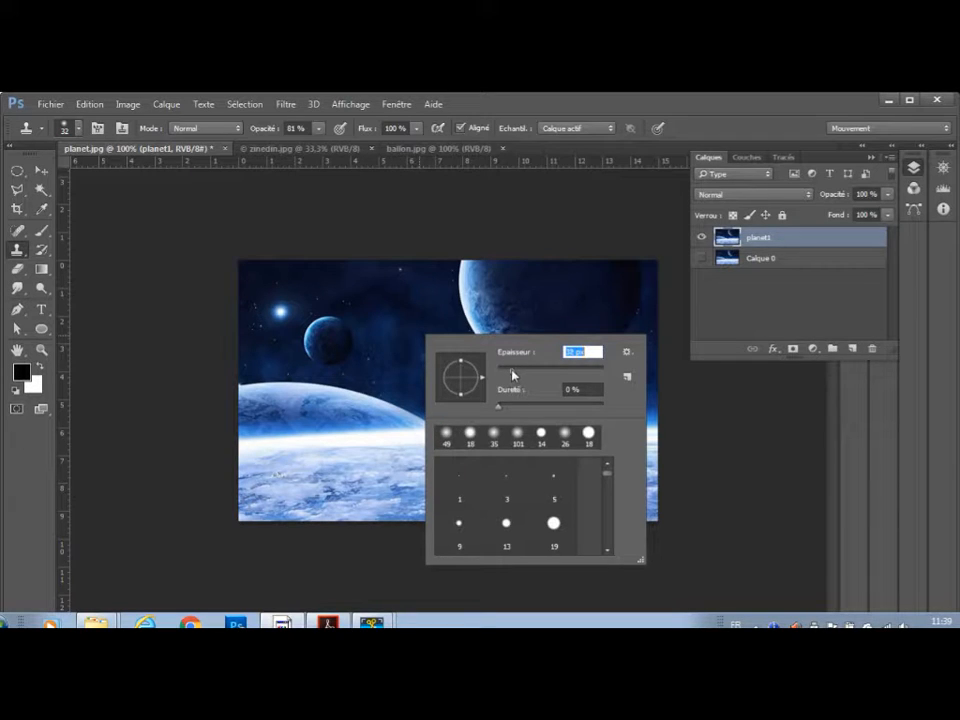
pyautogui.moveTo(510, 371); pyautogui.dragTo(511, 371)
pyautogui.click(383, 343)
pyautogui.moveTo(491, 413)
pyautogui.mouseDown()
pyautogui.moveTo(467, 418)
pyautogui.moveTo(499, 420)
pyautogui.moveTo(478, 418)
pyautogui.mouseUp()
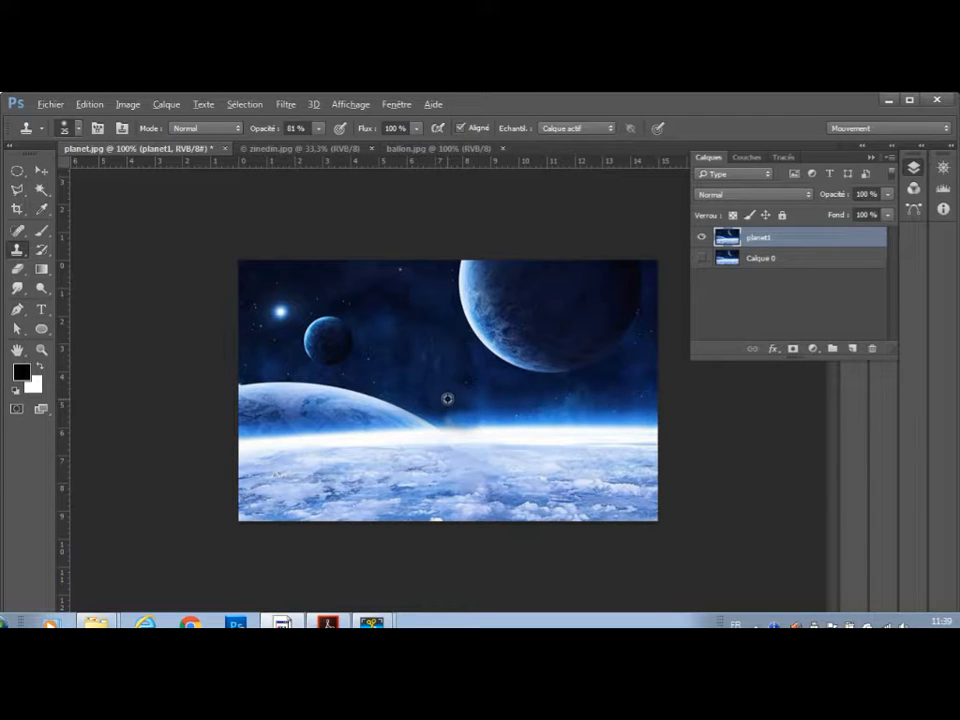
# Enlarge the clone brush to 47 px and even out the sky just above the horizon at the image centre.
pyautogui.rightClick(418, 358)
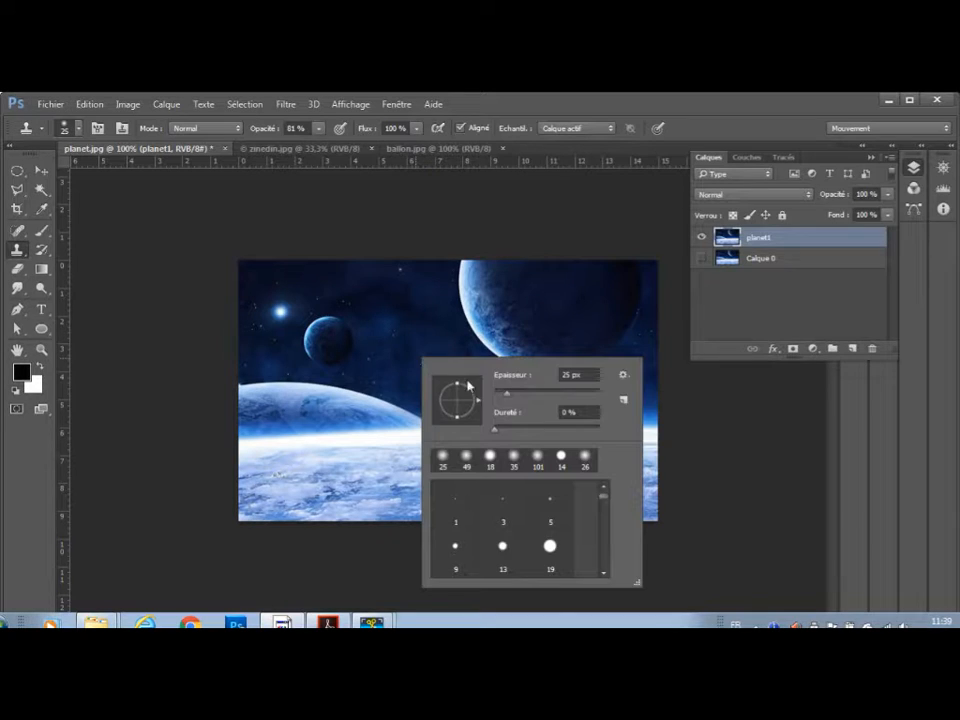
pyautogui.moveTo(504, 398); pyautogui.dragTo(519, 399)
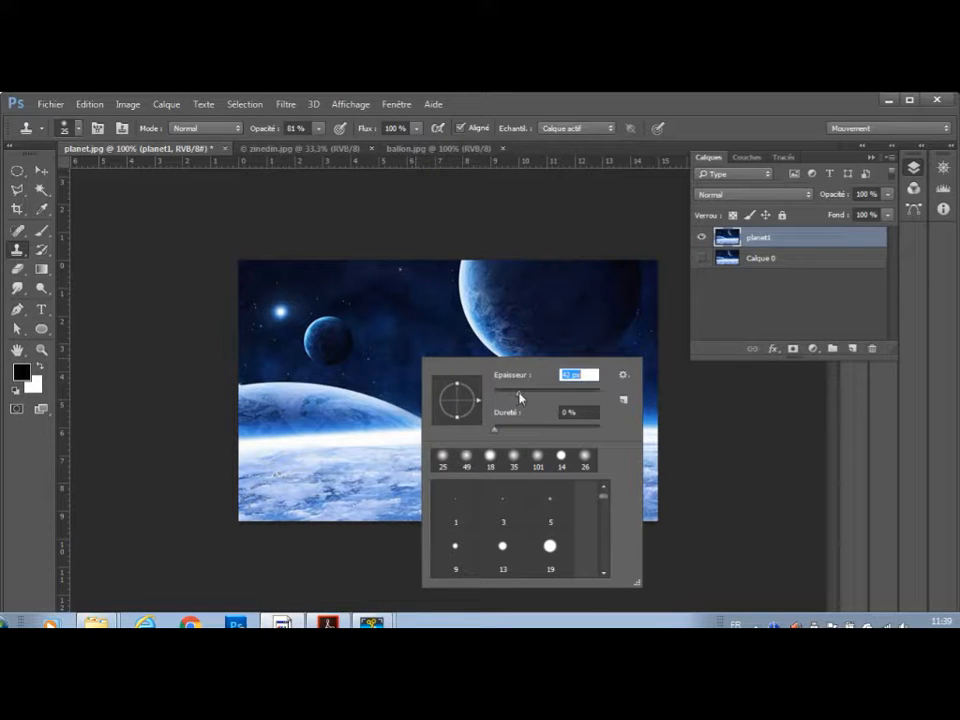
pyautogui.keyDown('alt'); pyautogui.click(398, 366); pyautogui.keyUp('alt')
pyautogui.moveTo(441, 402); pyautogui.dragTo(459, 404)
pyautogui.click(463, 403)
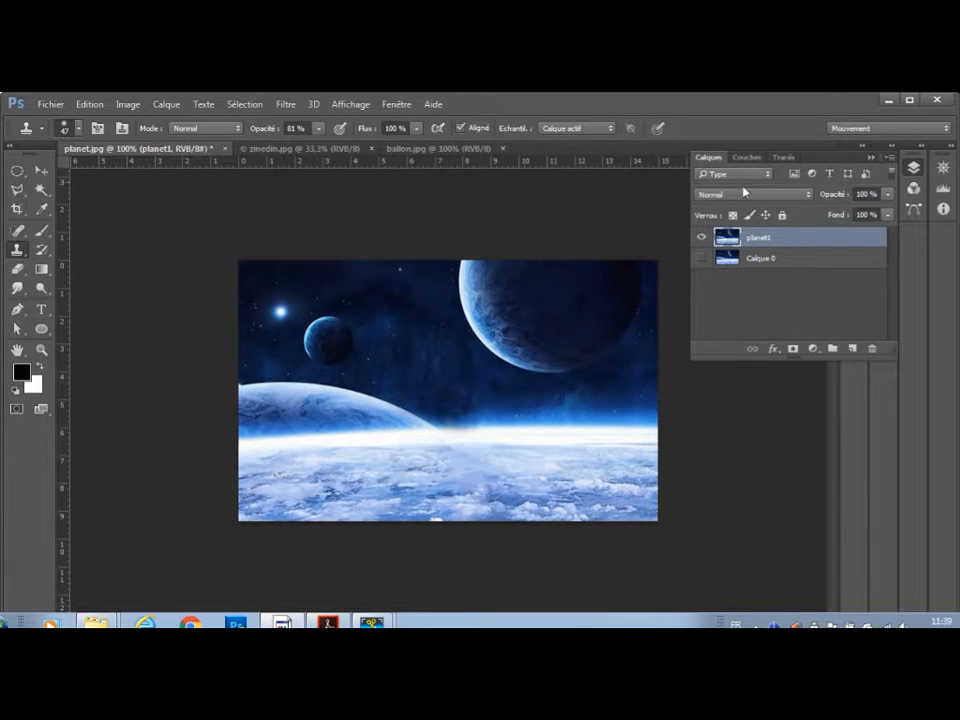
# Check the next task in the exercise sheet and look at the cosmofoot folder, then return to Photoshop.
pyautogui.click(888, 101)
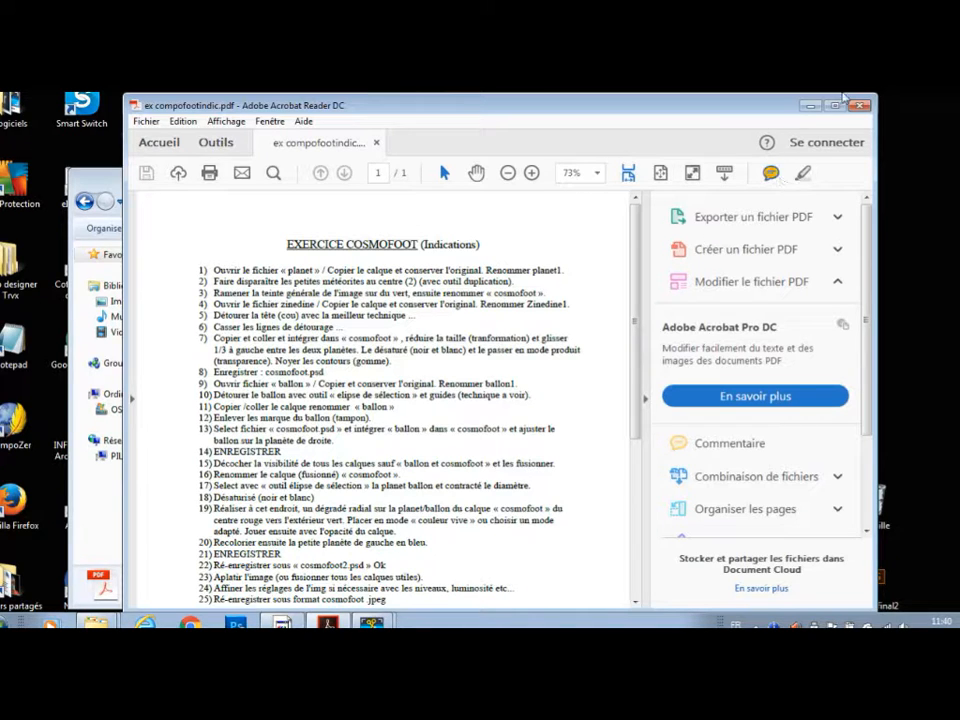
pyautogui.click(810, 105)
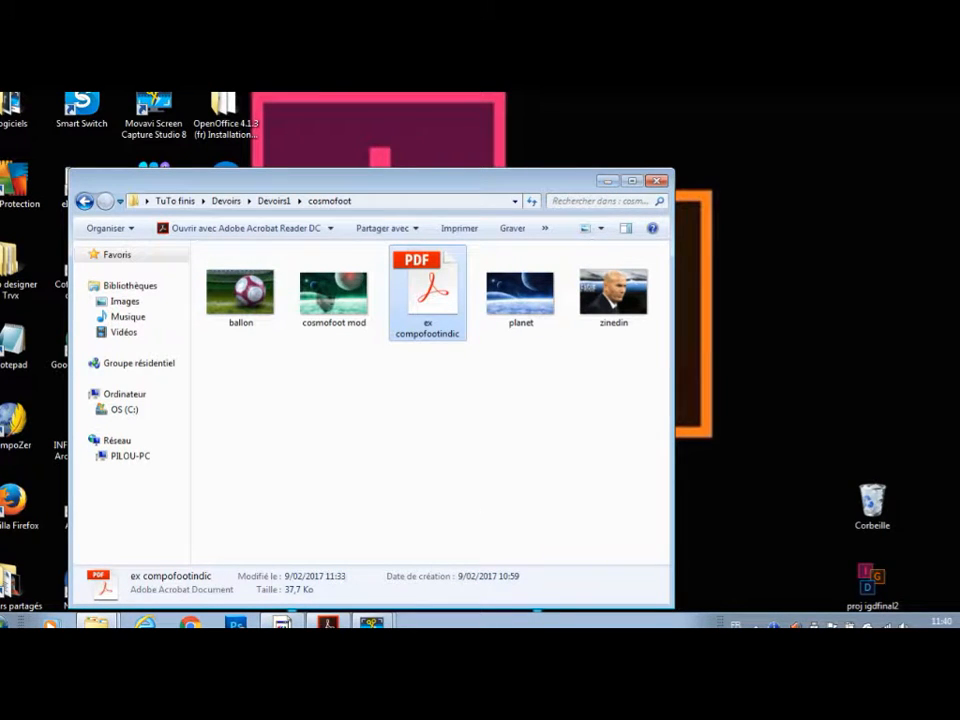
pyautogui.click(327, 623)
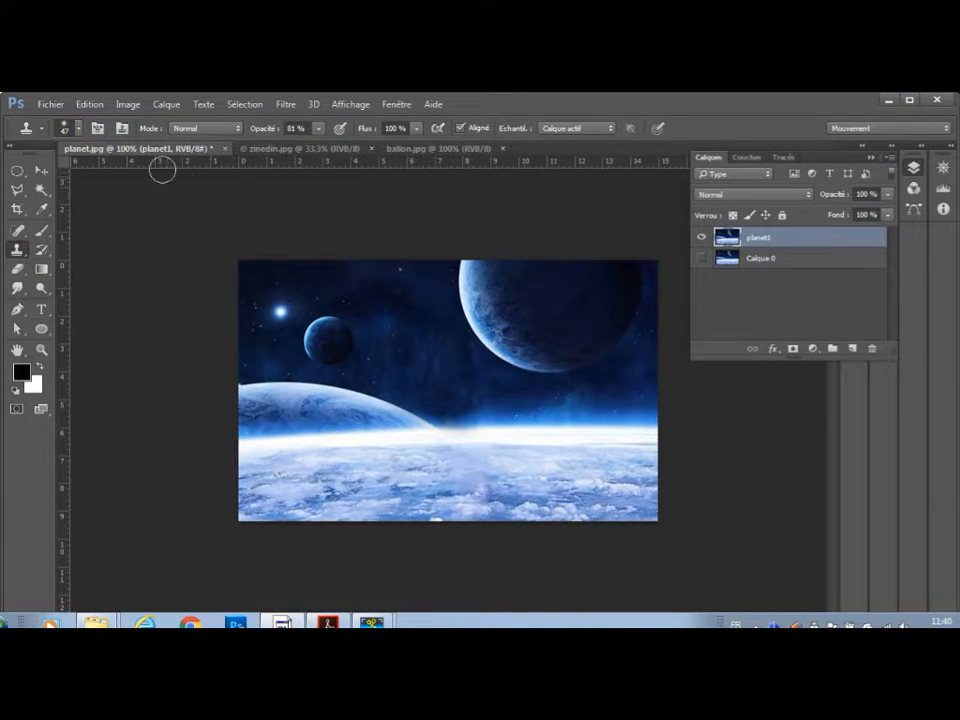
# Colorize the planet1 layer green using Hue/Saturation with hue 118 and saturation 25.
pyautogui.click(127, 104)
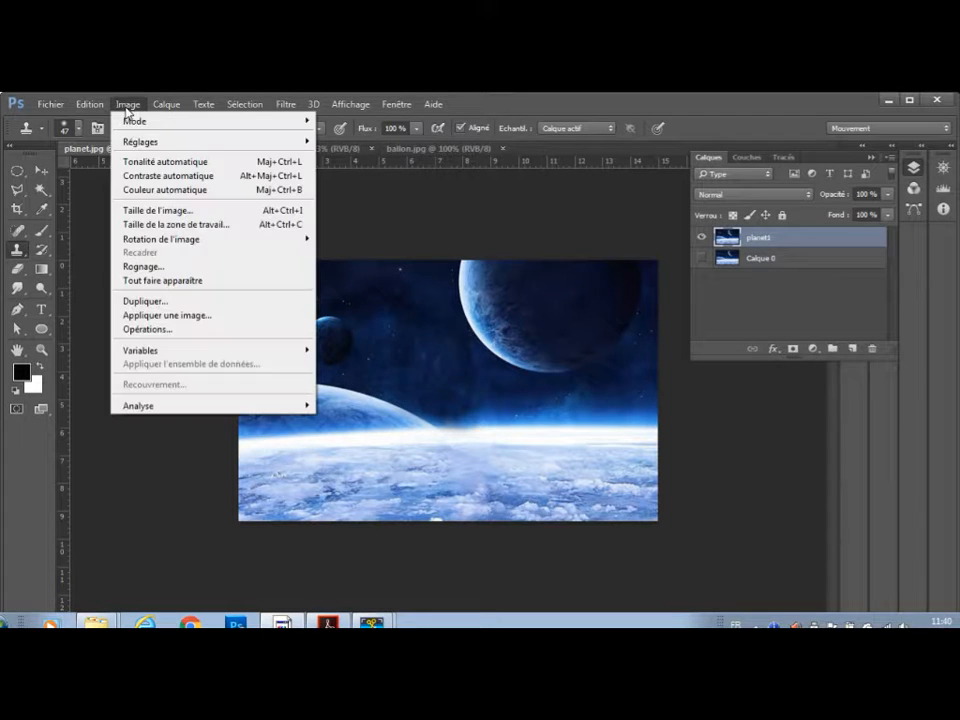
pyautogui.moveTo(145, 146)
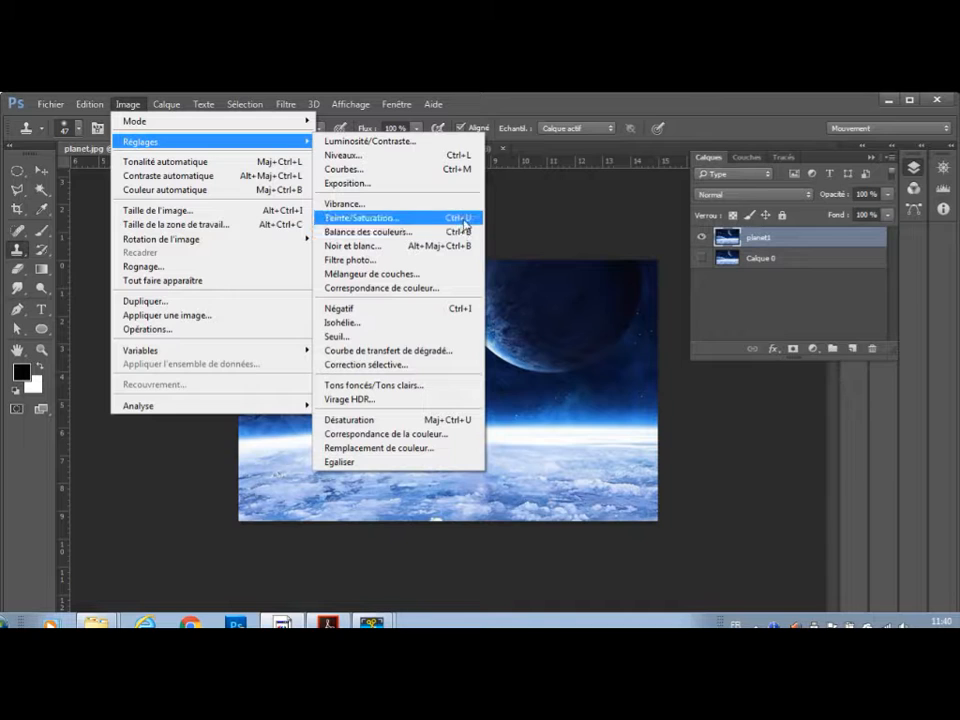
pyautogui.click(391, 219)
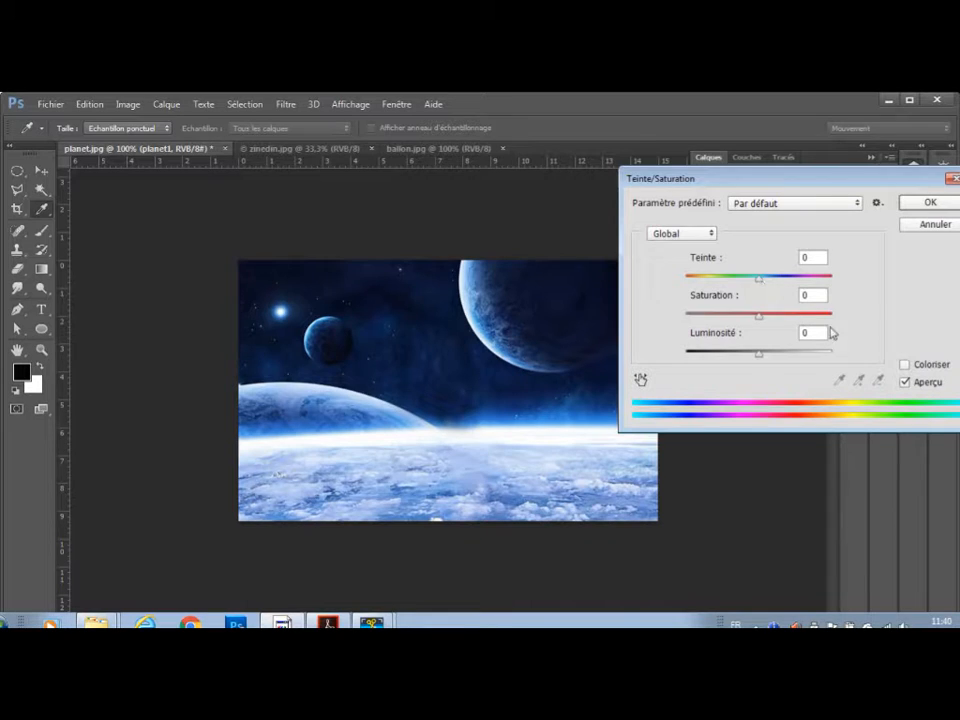
pyautogui.click(906, 366)
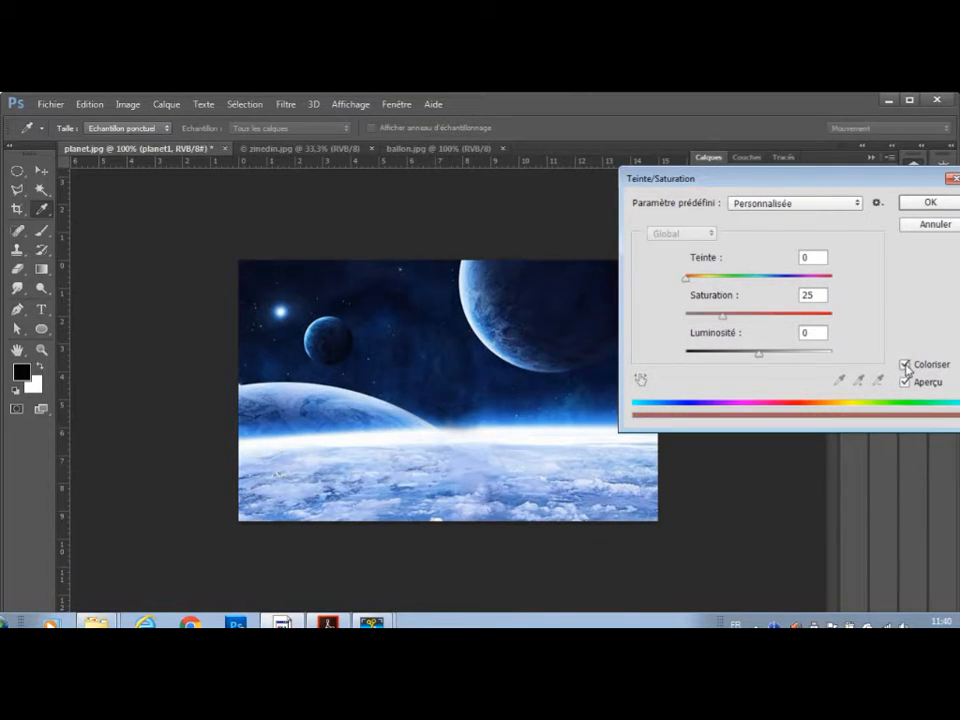
pyautogui.moveTo(691, 279); pyautogui.dragTo(733, 285)
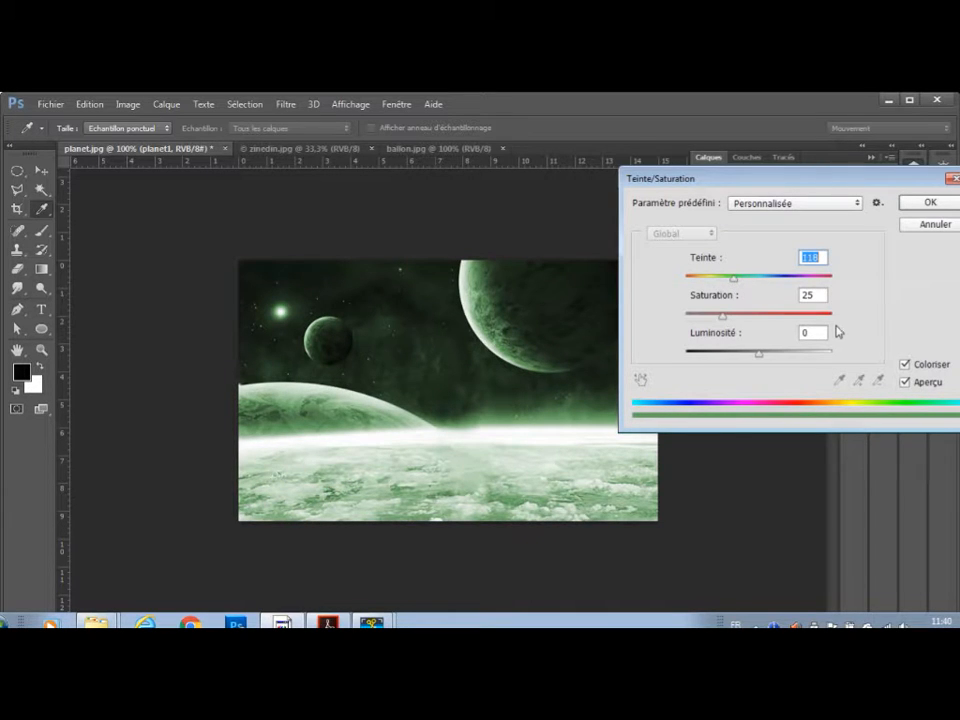
pyautogui.click(930, 204)
pyautogui.press('s')
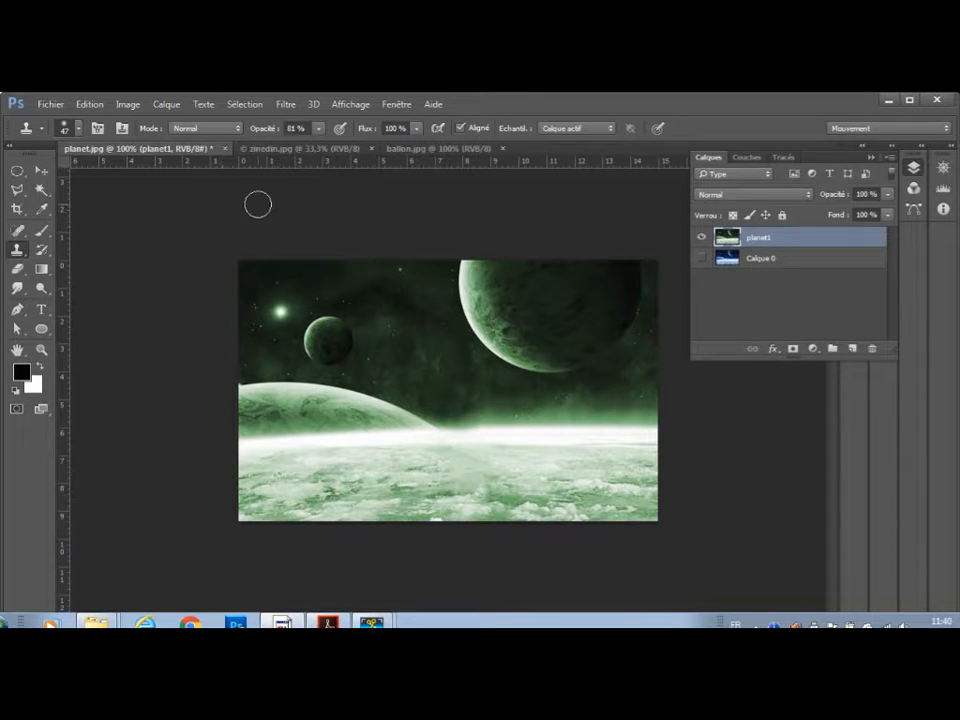
# In zinedin.jpg, trace a Pen path from the collar up around the skull and down the face to under the chin.
pyautogui.click(283, 153)
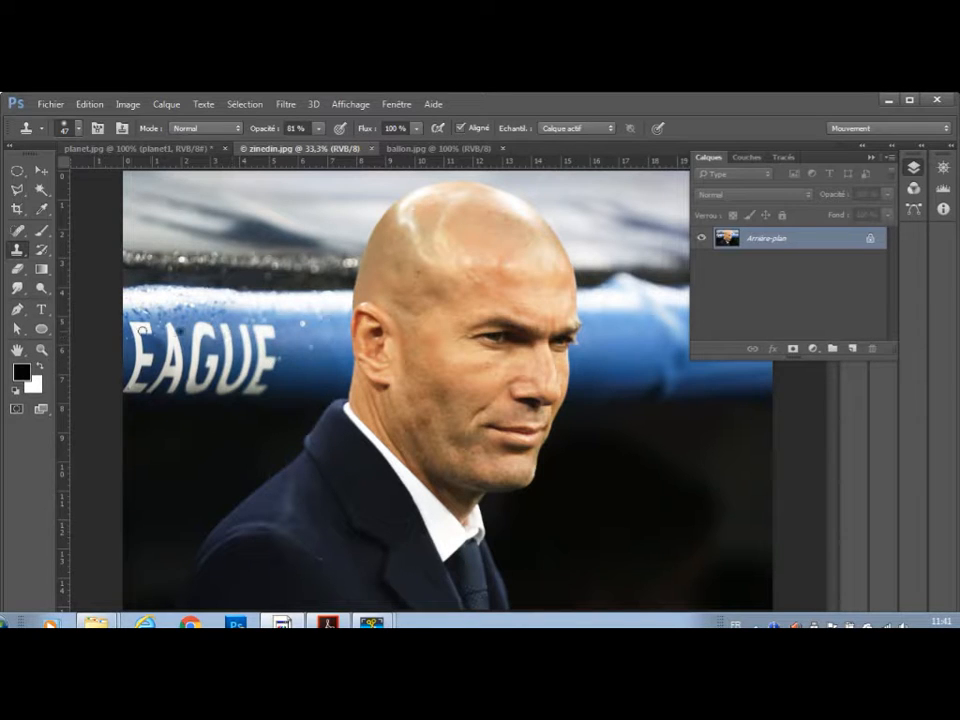
pyautogui.click(17, 313)
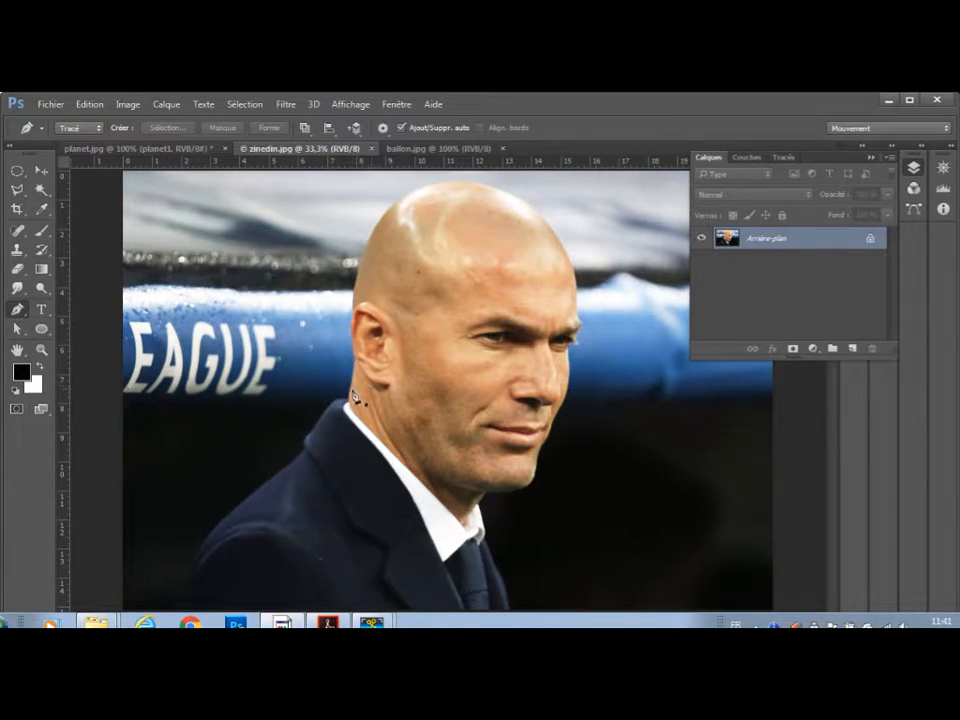
pyautogui.click(349, 405)
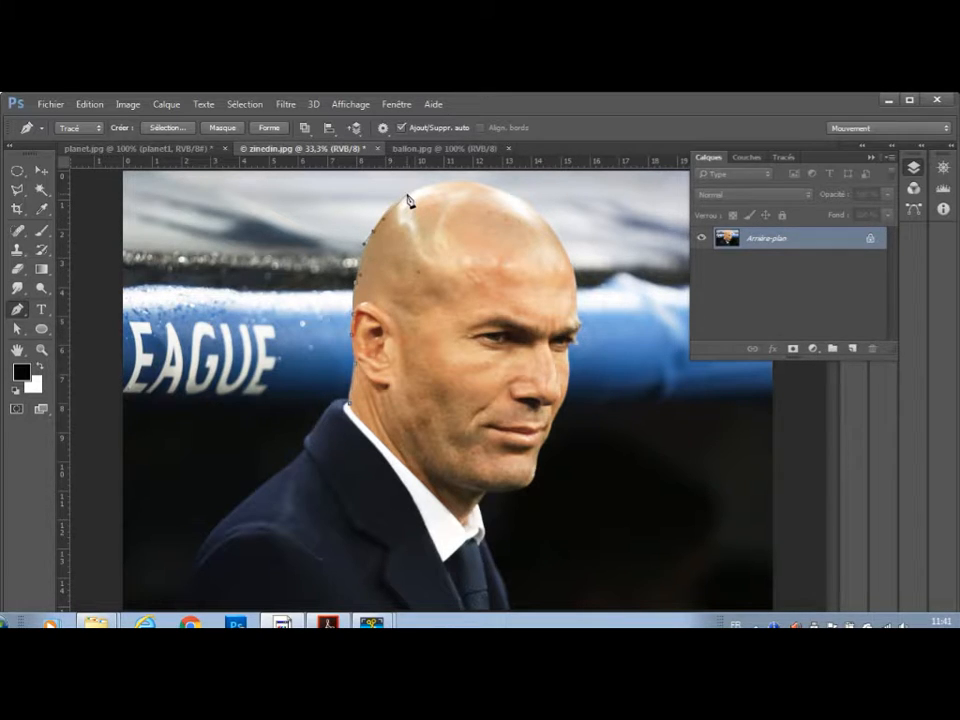
pyautogui.moveTo(407, 196); pyautogui.dragTo(490, 188)
pyautogui.moveTo(522, 204); pyautogui.dragTo(534, 213)
pyautogui.moveTo(562, 245); pyautogui.dragTo(566, 256)
pyautogui.click(576, 297)
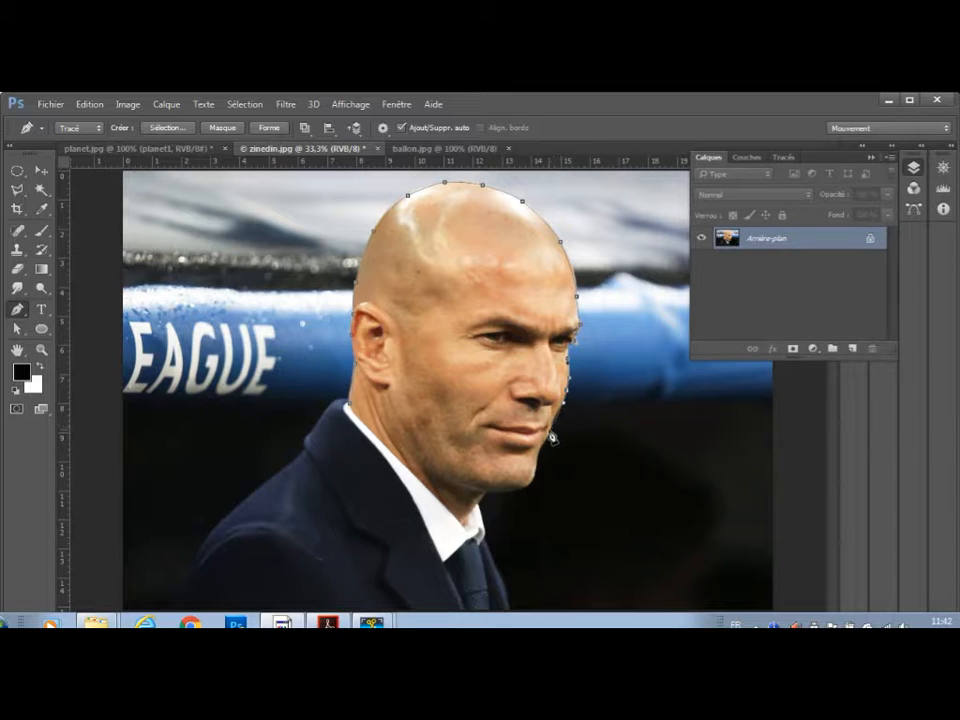
pyautogui.moveTo(552, 425); pyautogui.dragTo(533, 479)
pyautogui.moveTo(526, 494); pyautogui.dragTo(487, 494)
# Convert the head path into a selection, copy it to a new layer and check the cutout with the background hidden.
pyautogui.click(783, 158)
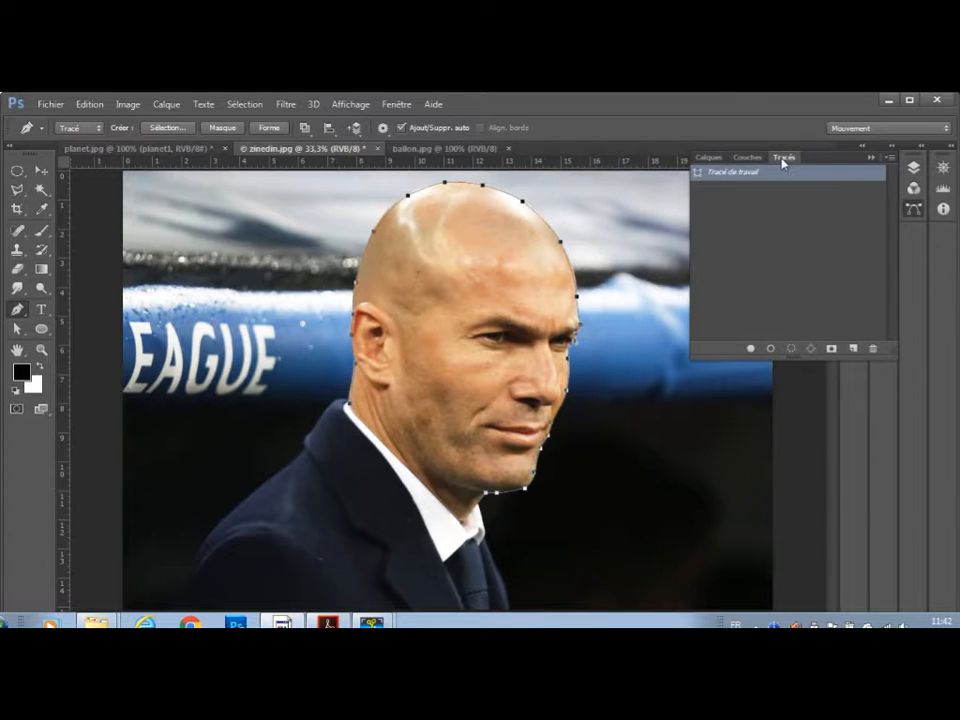
pyautogui.click(792, 349)
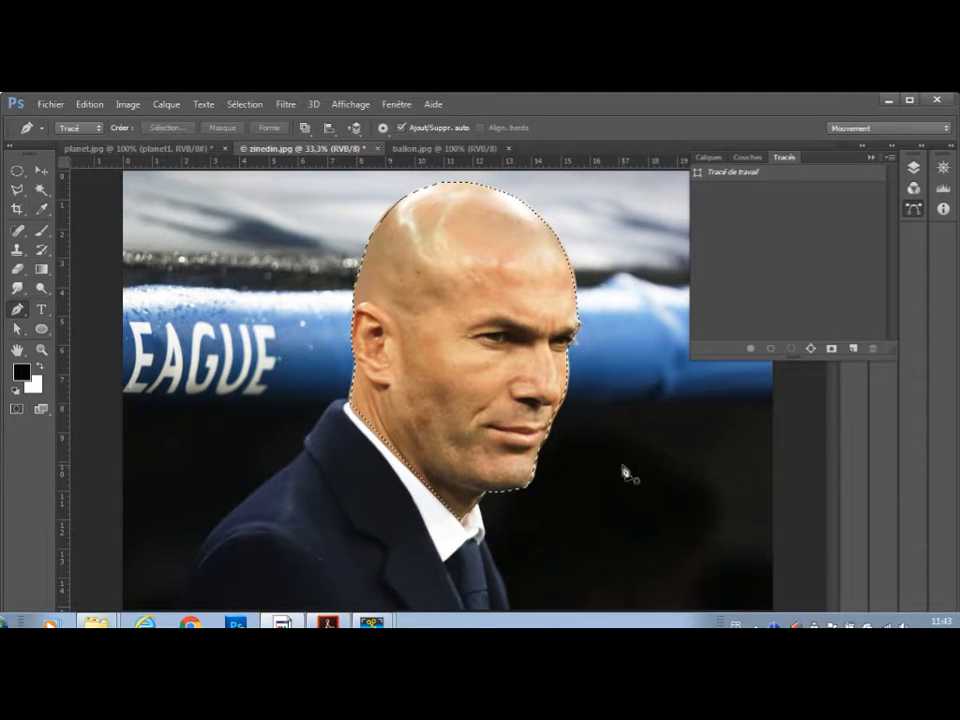
pyautogui.hotkey('ctrl', 'j')
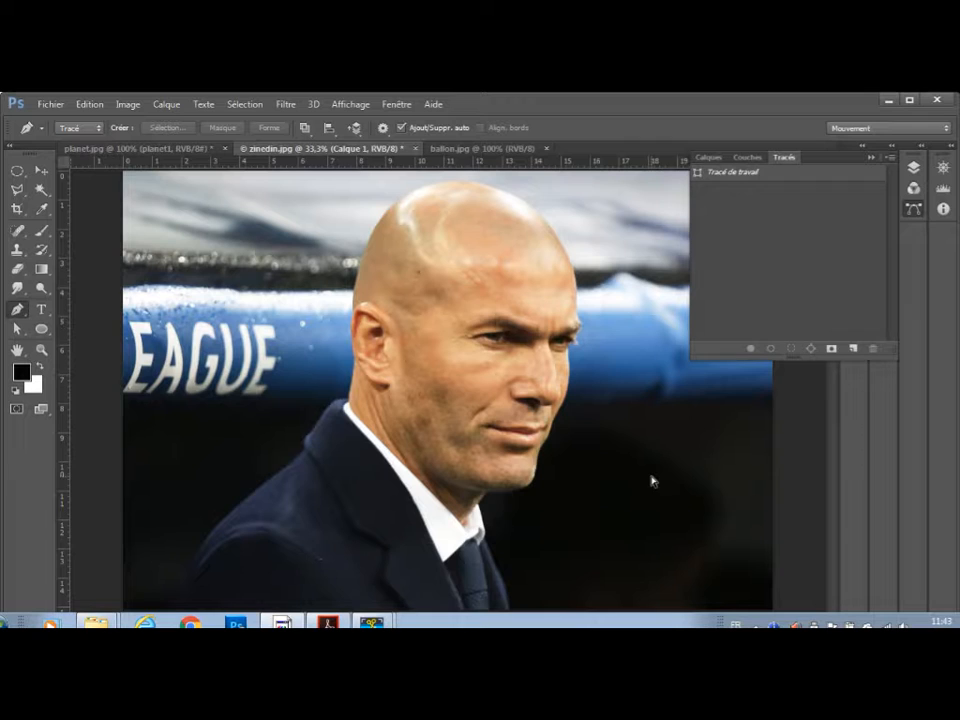
pyautogui.click(708, 157)
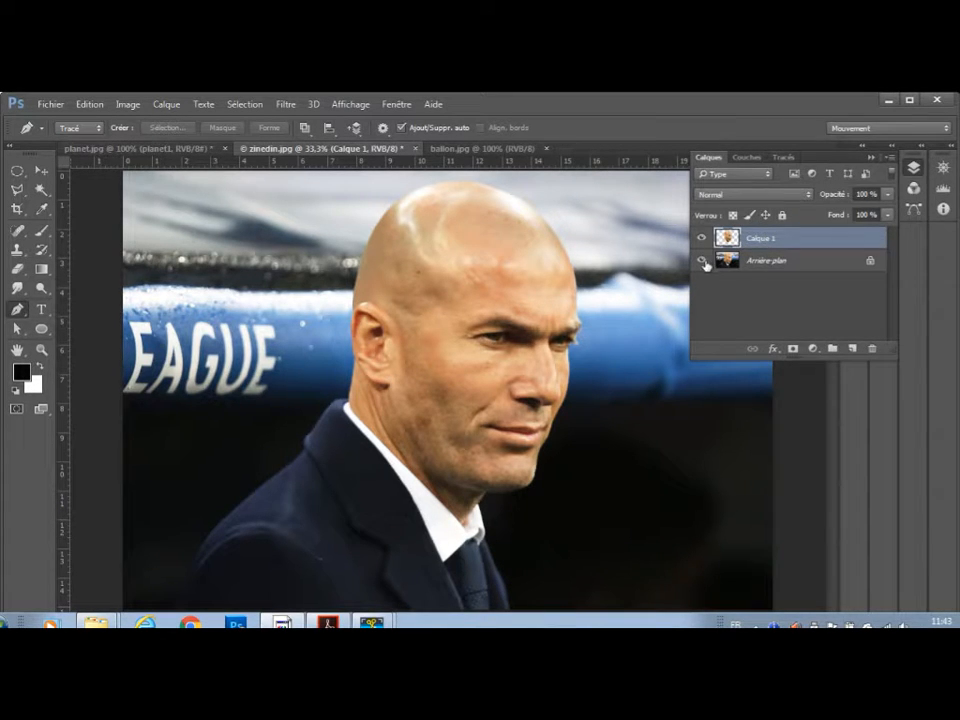
pyautogui.click(702, 260)
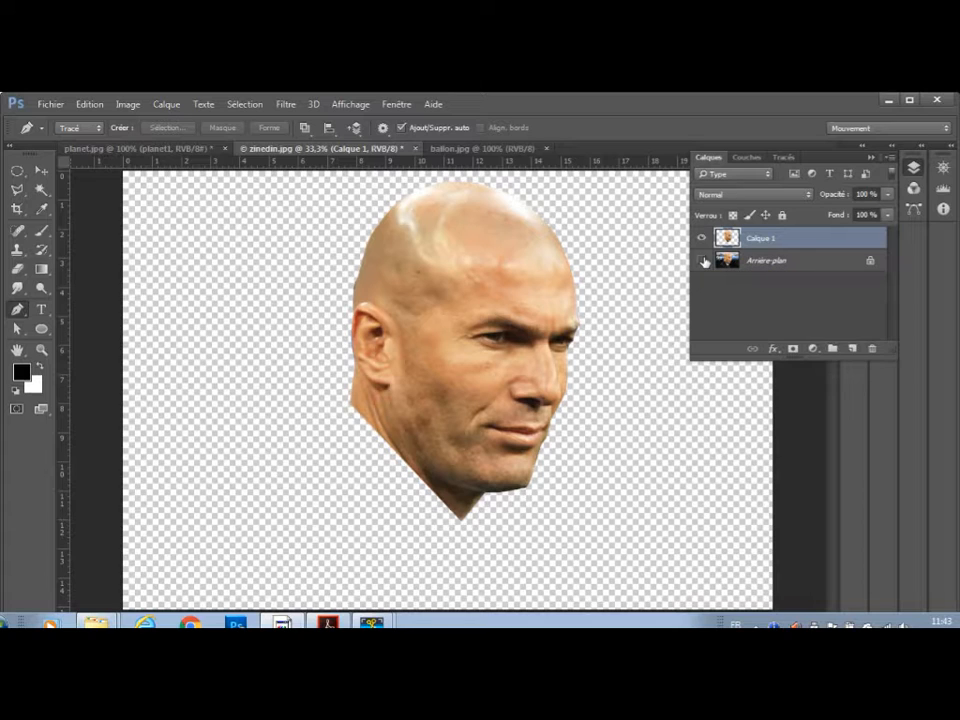
pyautogui.click(702, 260)
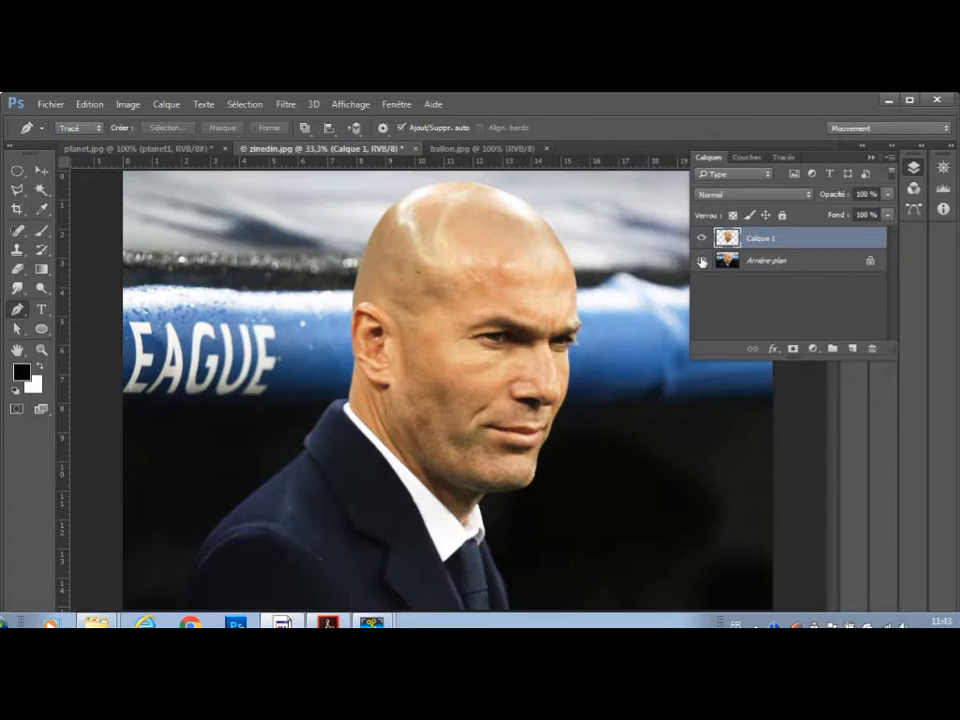
# Duplicate the background layer, hide the original and rename the copy as zinedine1.
pyautogui.moveTo(789, 262); pyautogui.dragTo(852, 348)
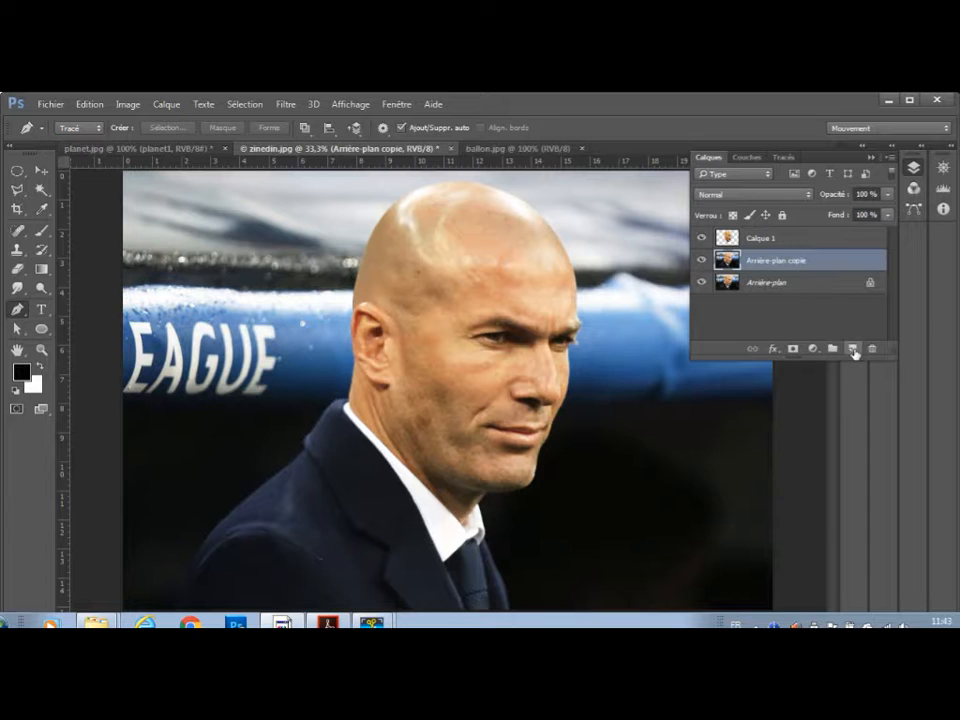
pyautogui.click(702, 283)
pyautogui.doubleClick(778, 262)
pyautogui.write('zinedine1')
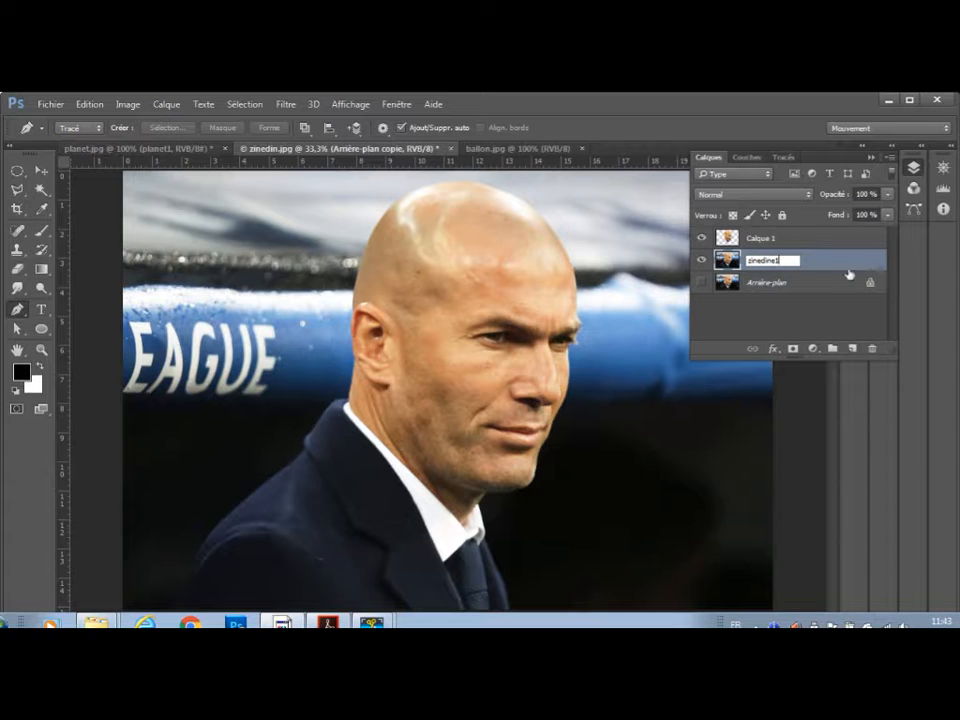
pyautogui.click(810, 316)
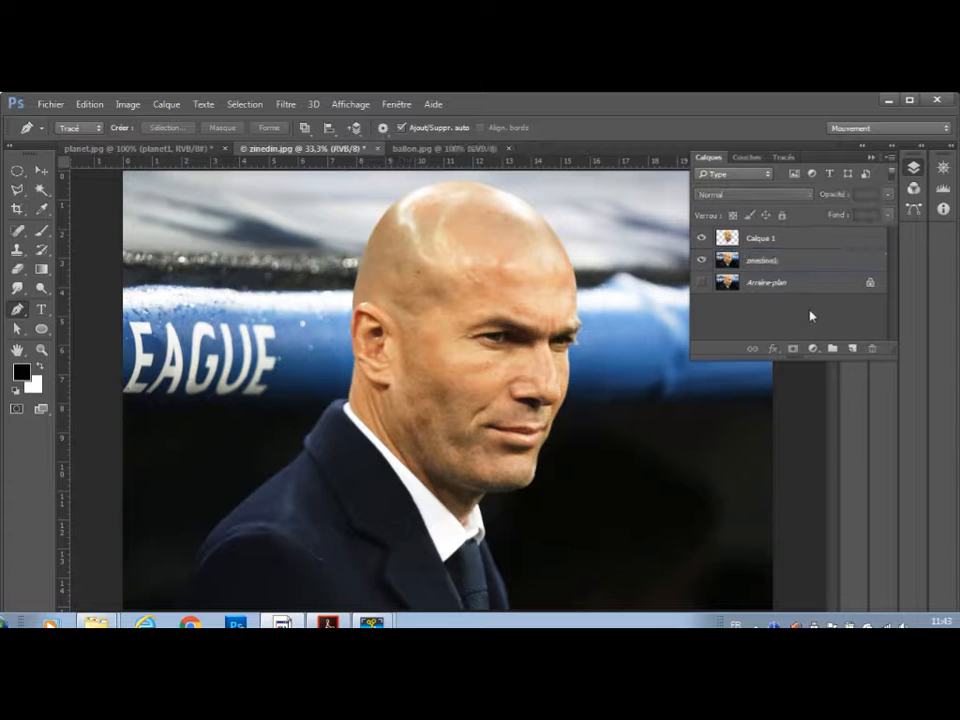
# Rename the head cutout layer as zinedine.
pyautogui.click(763, 245)
pyautogui.doubleClick(761, 243)
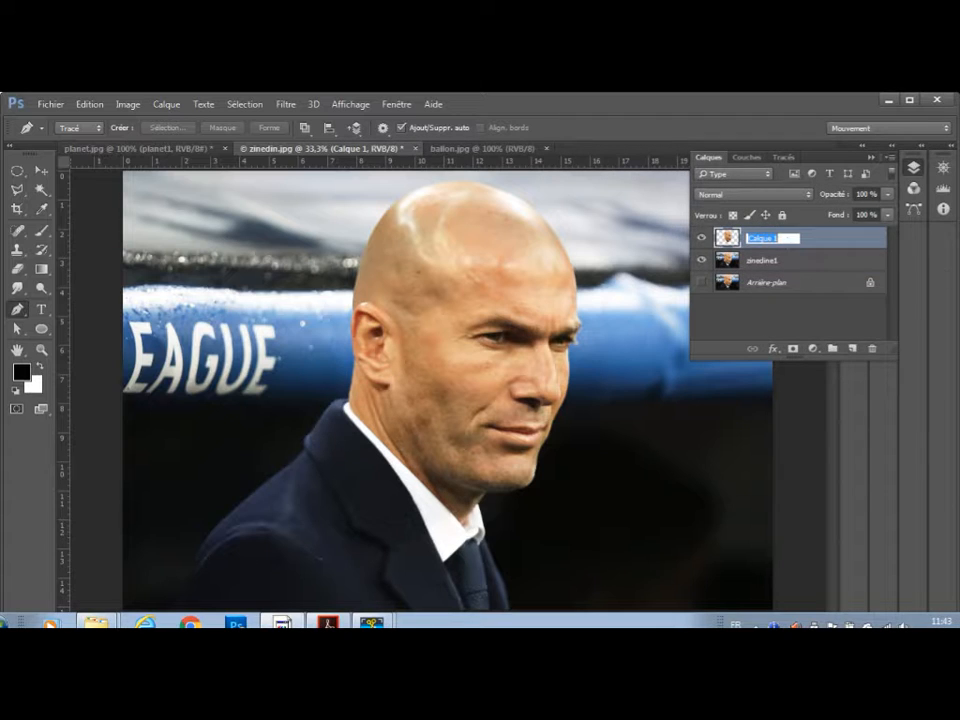
pyautogui.write('E')
pyautogui.press('BackSpace')
pyautogui.write('edina')
pyautogui.click(822, 326)
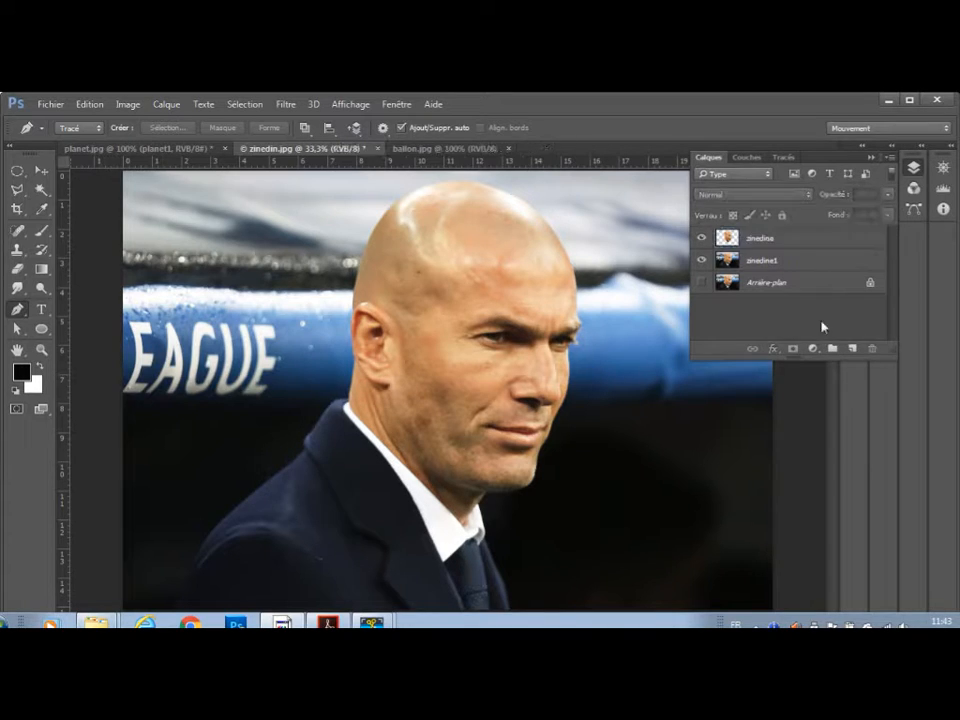
# Hide the zinedine1 layer and add an empty layer above the zinedine layer.
pyautogui.click(790, 240)
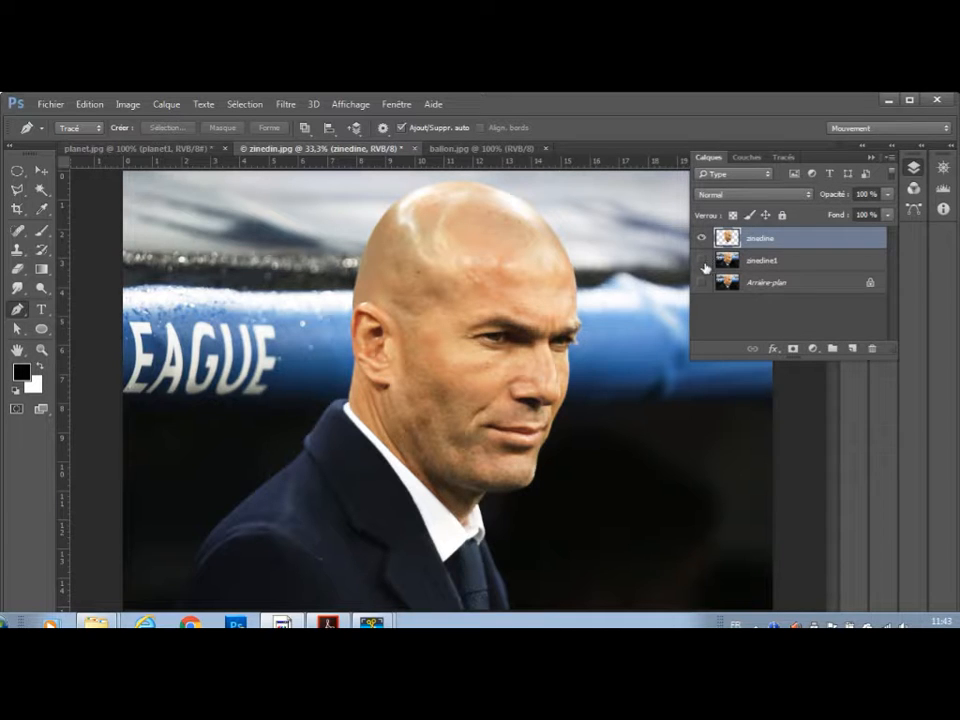
pyautogui.click(701, 260)
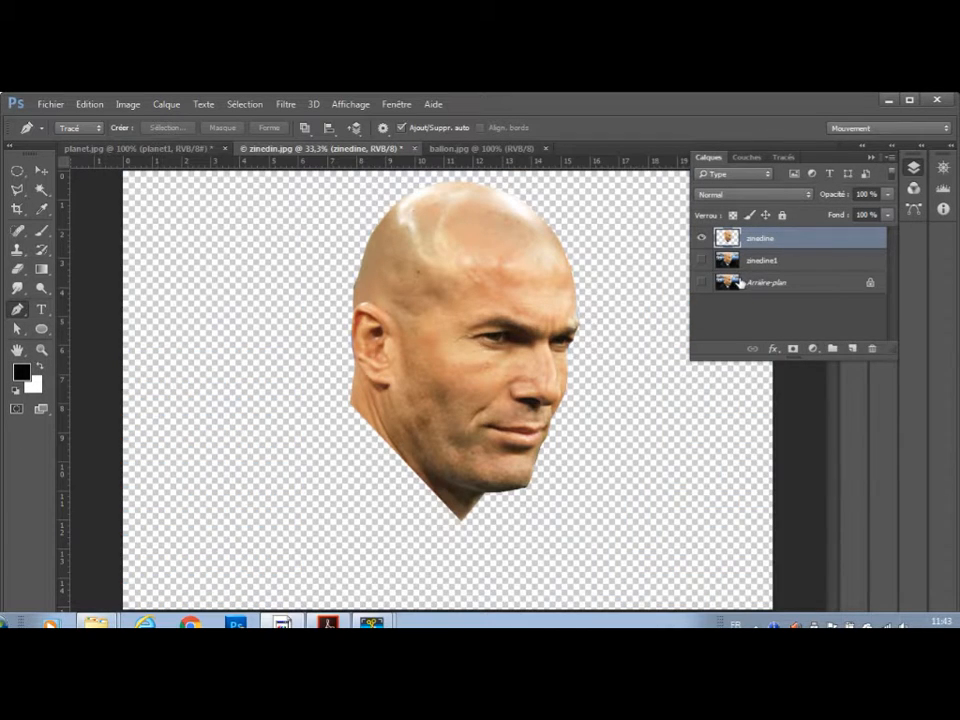
pyautogui.click(852, 349)
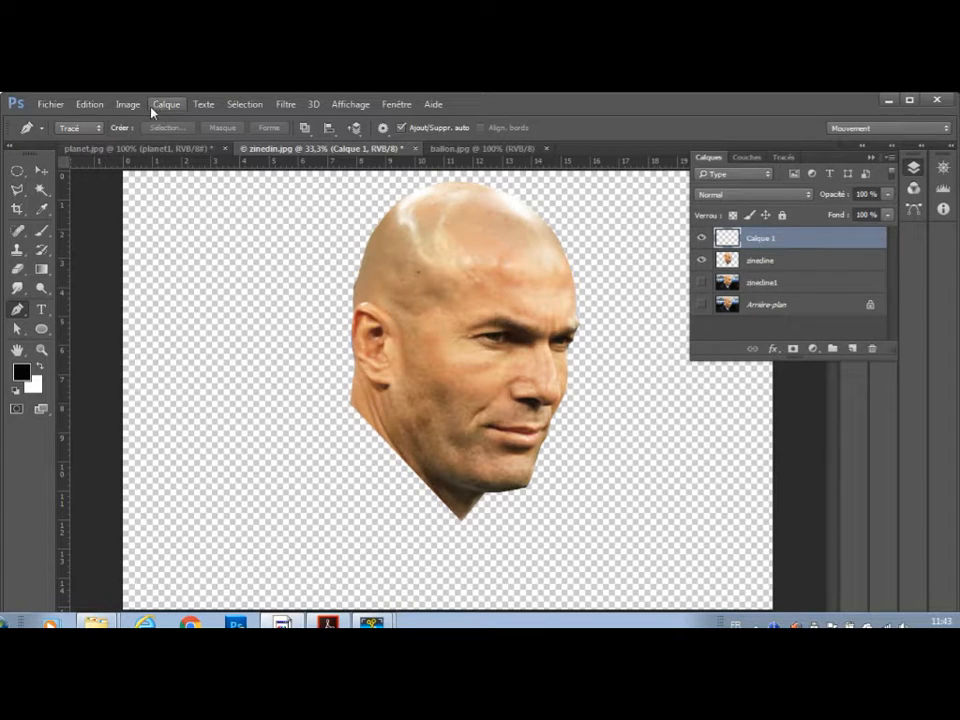
pyautogui.click(92, 104)
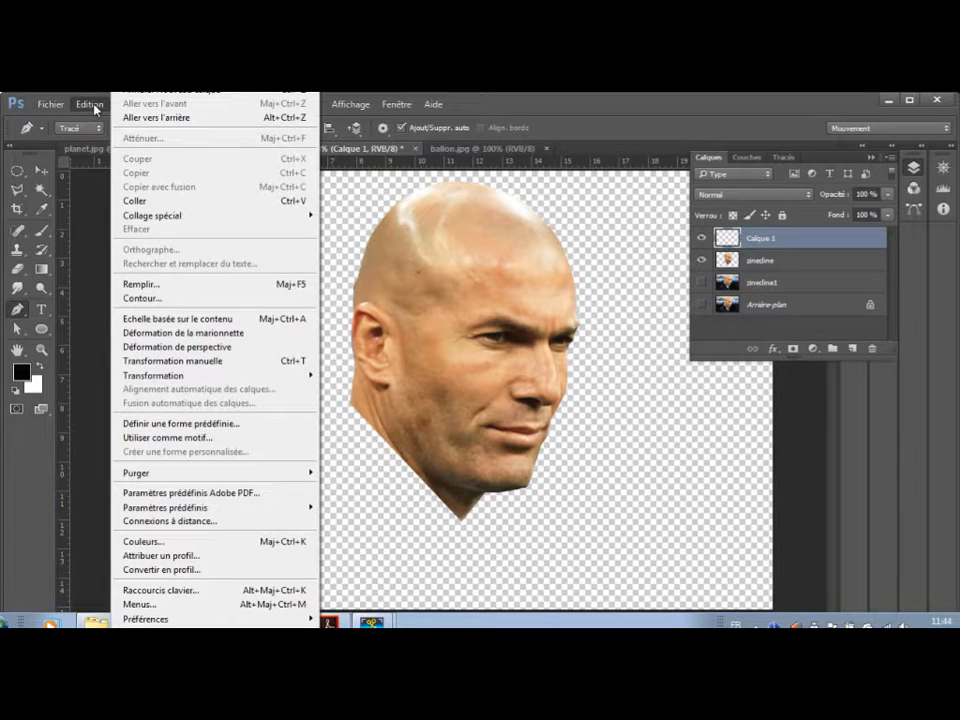
pyautogui.click(157, 289)
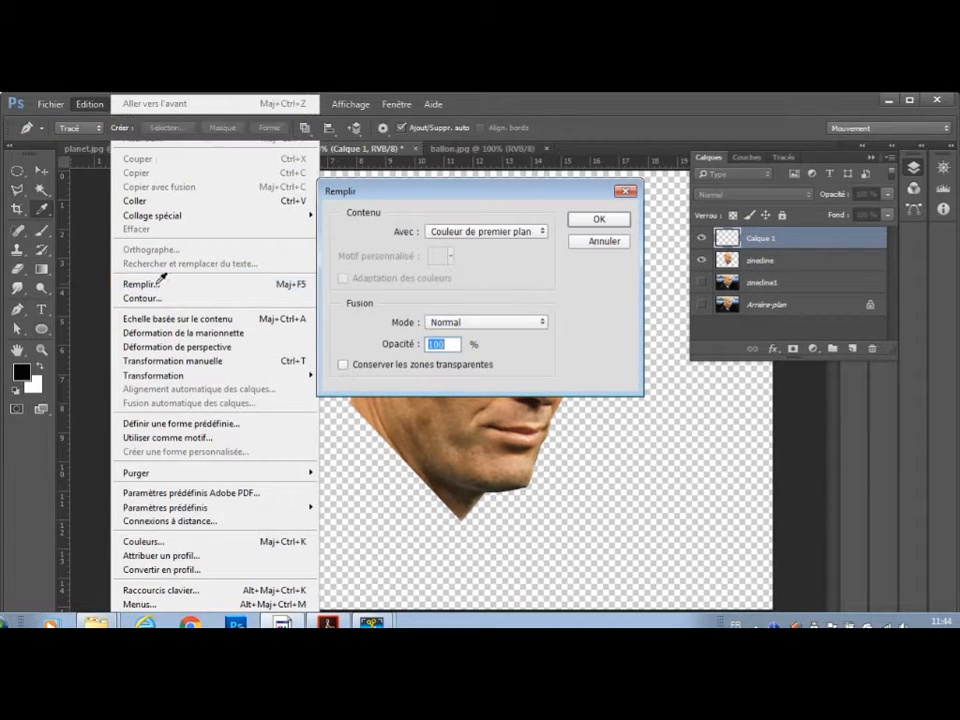
pyautogui.click(596, 245)
pyautogui.press('p')
# Set the foreground colour to a bright green with hue 116 and fill the empty layer with it at 100% opacity.
pyautogui.click(15, 373)
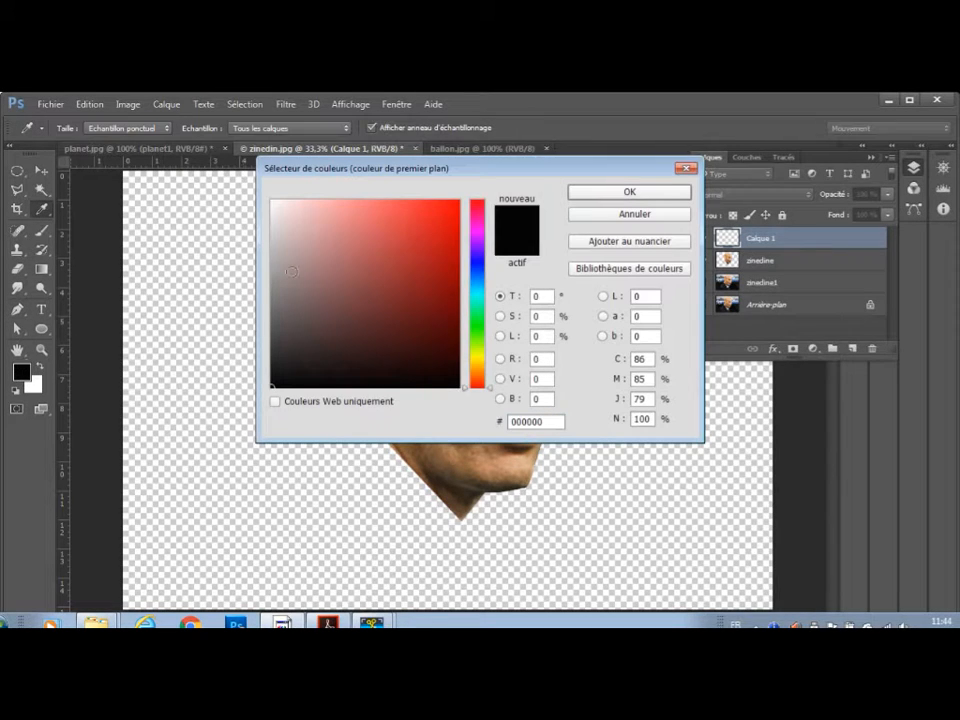
pyautogui.click(482, 327)
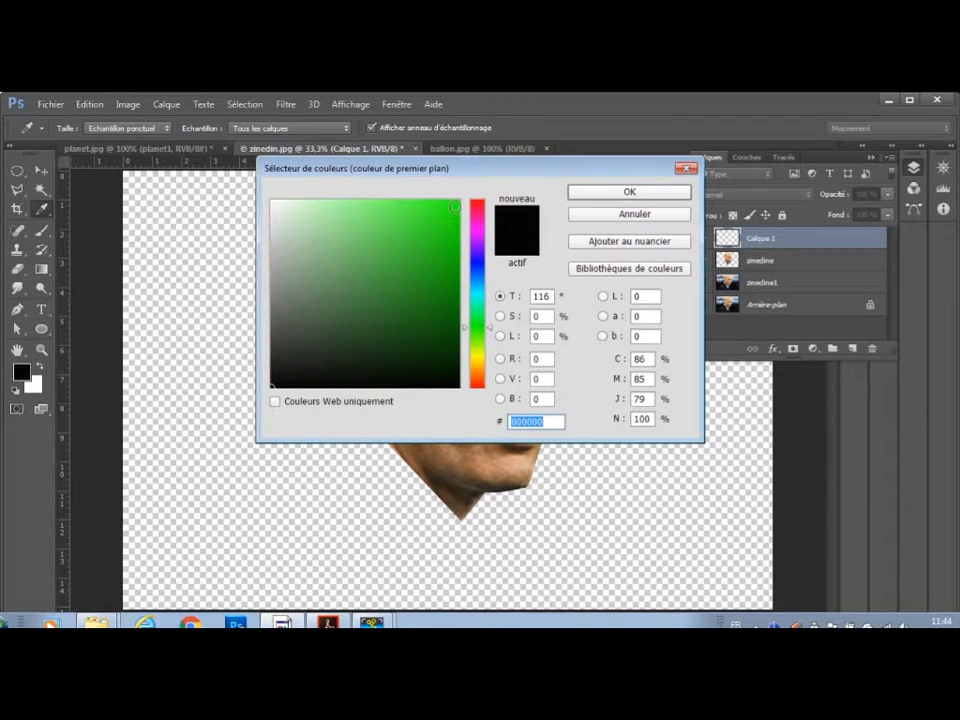
pyautogui.click(455, 207)
pyautogui.click(629, 191)
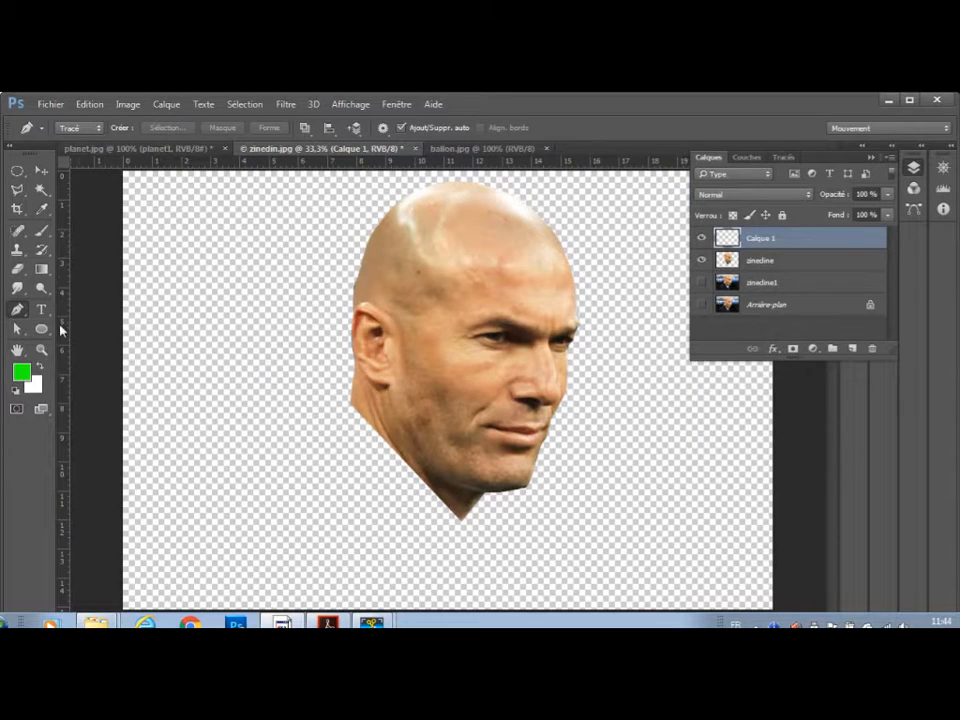
pyautogui.click(89, 104)
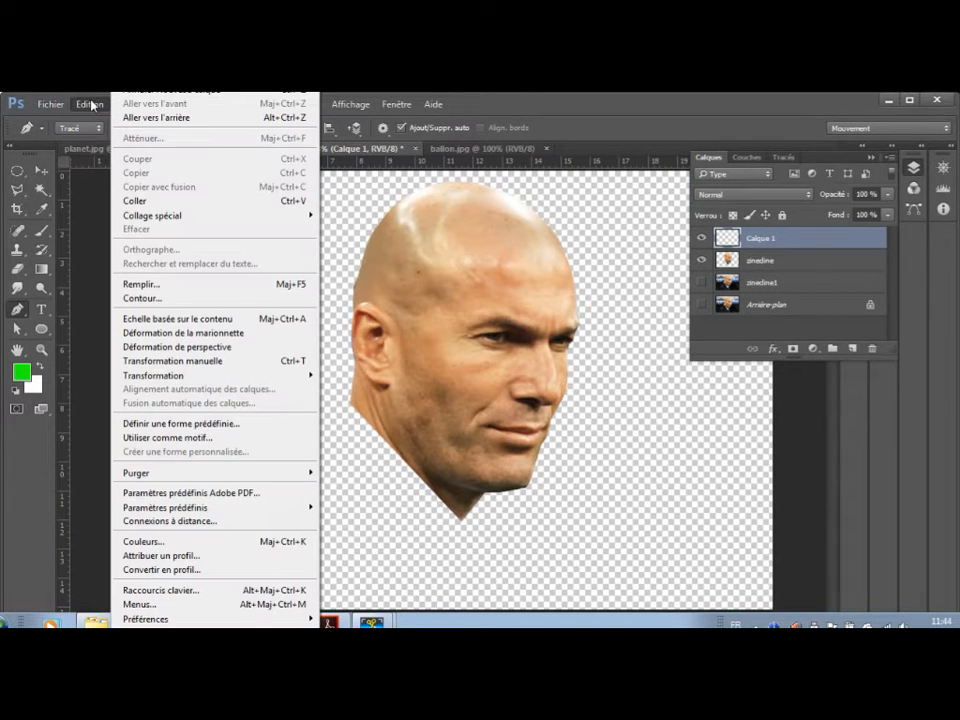
pyautogui.click(140, 284)
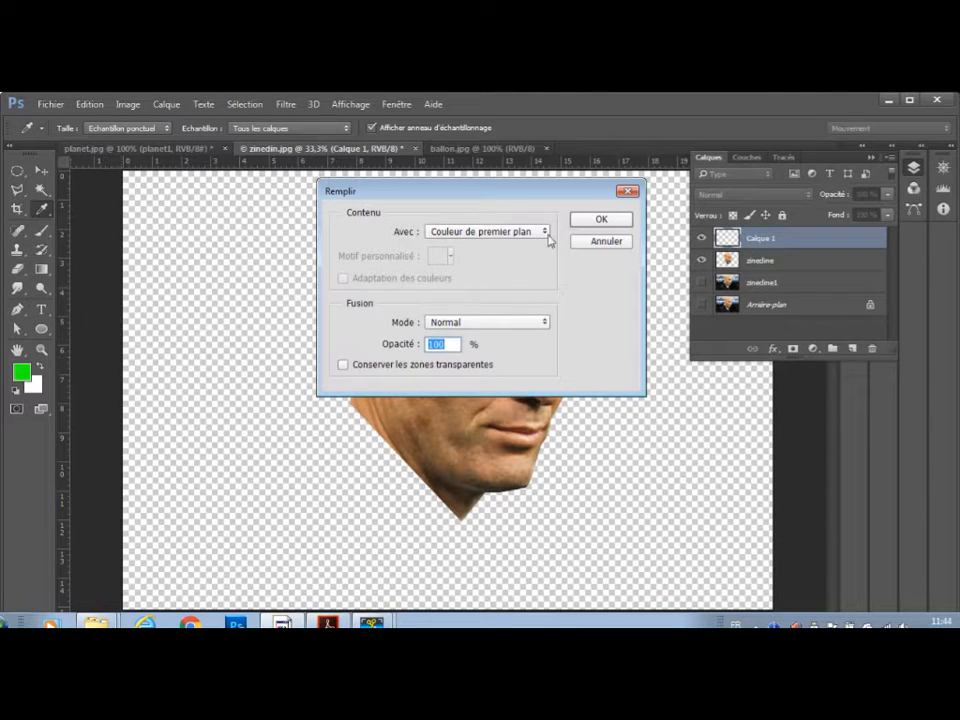
pyautogui.click(596, 222)
pyautogui.press('p')
# Move the green layer beneath the zinedine layer and examine the head's cut edges up close against it.
pyautogui.moveTo(793, 241); pyautogui.dragTo(797, 267)
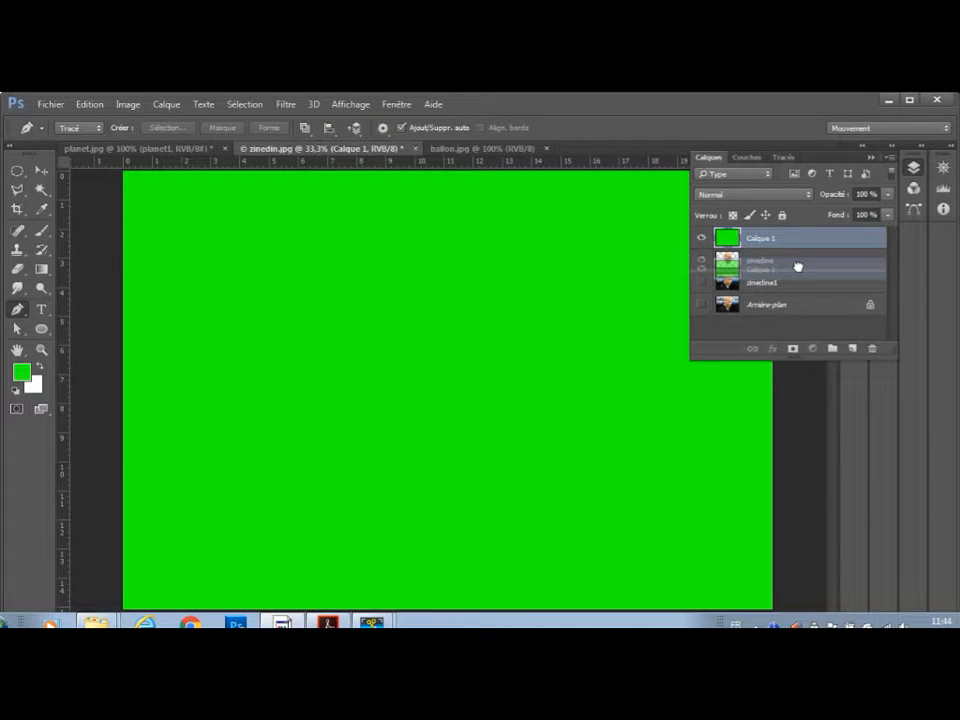
pyautogui.moveTo(797, 267); pyautogui.dragTo(798, 271)
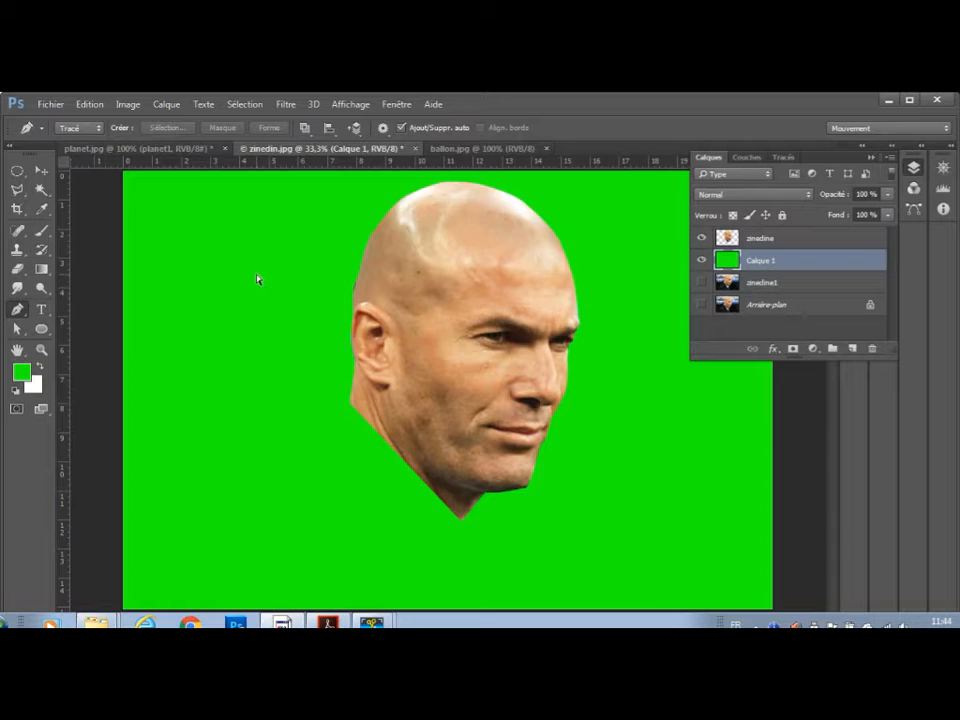
pyautogui.hotkey('ctrl', '+')
pyautogui.hotkey('ctrl', '+')
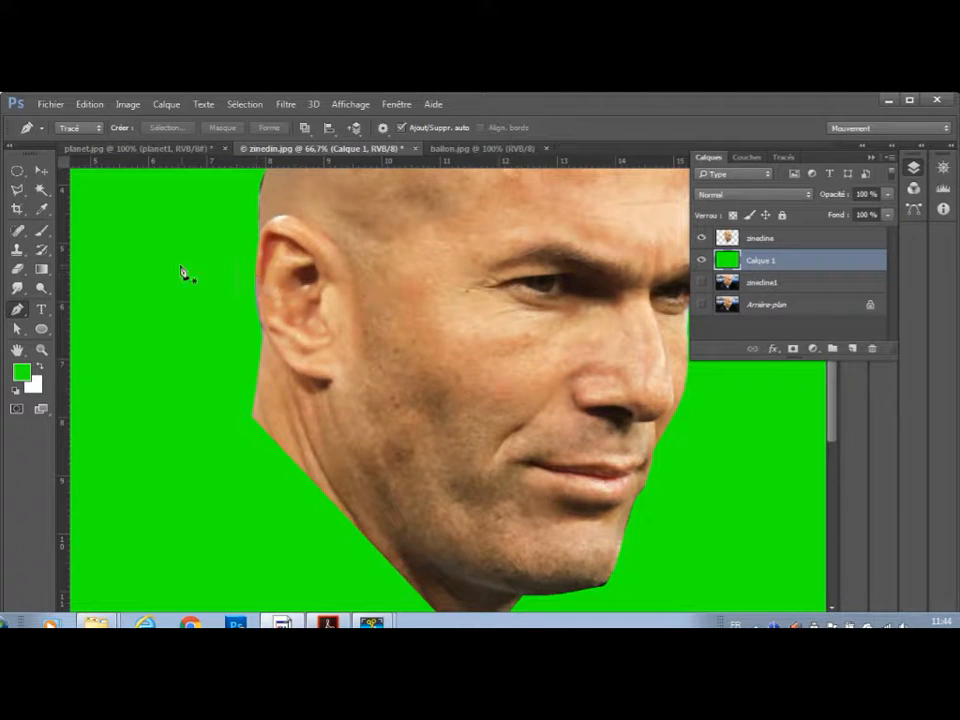
pyautogui.scroll(3, 622, 287)
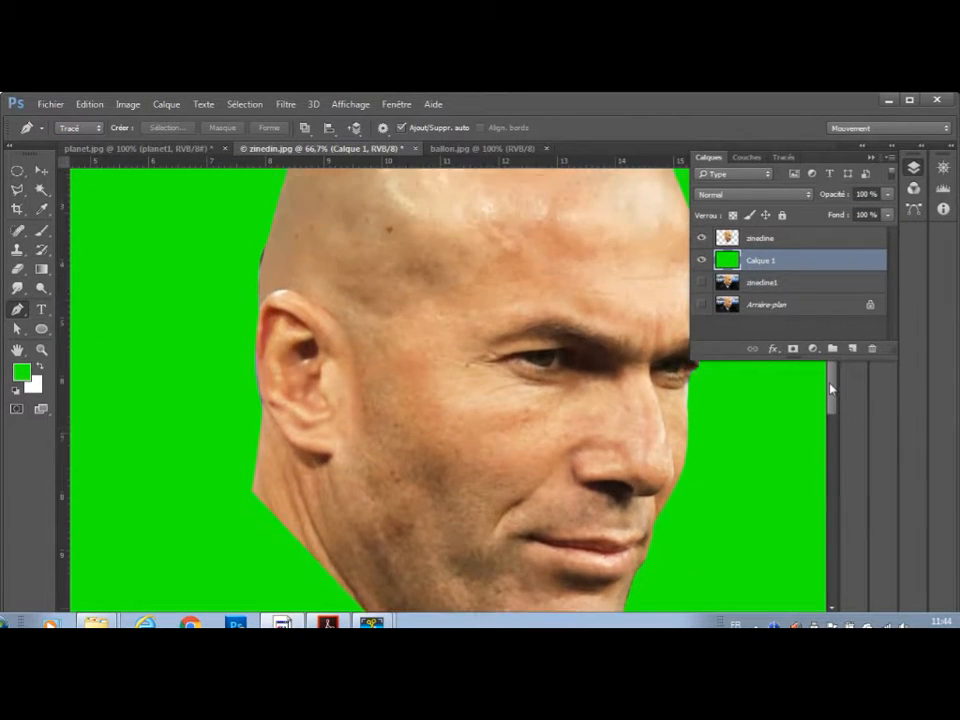
pyautogui.click(18, 270)
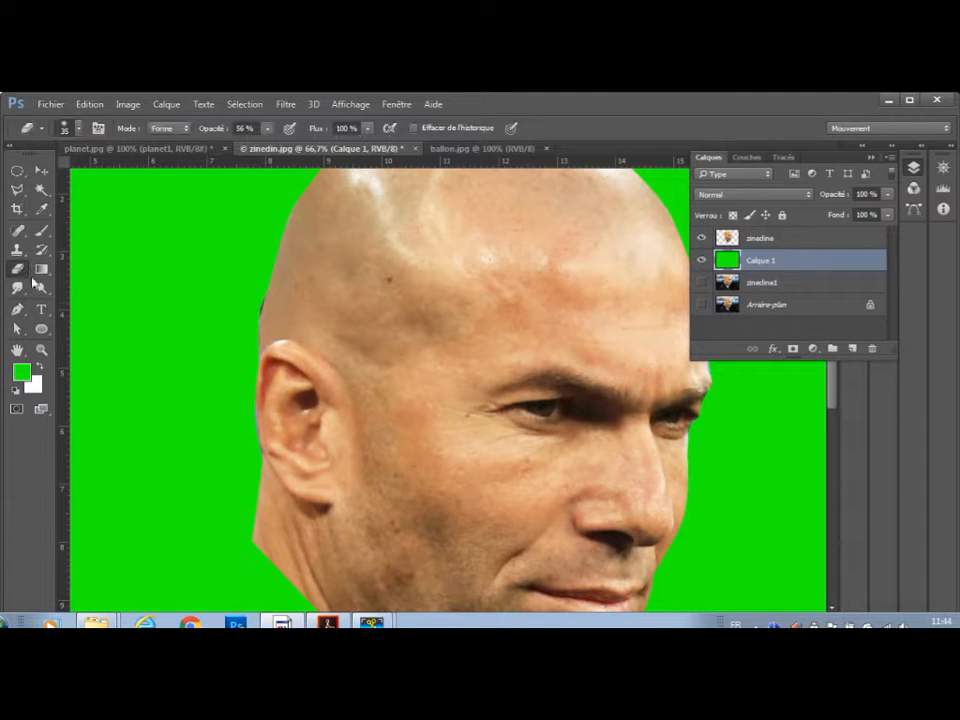
pyautogui.click(250, 311)
pyautogui.click(251, 312)
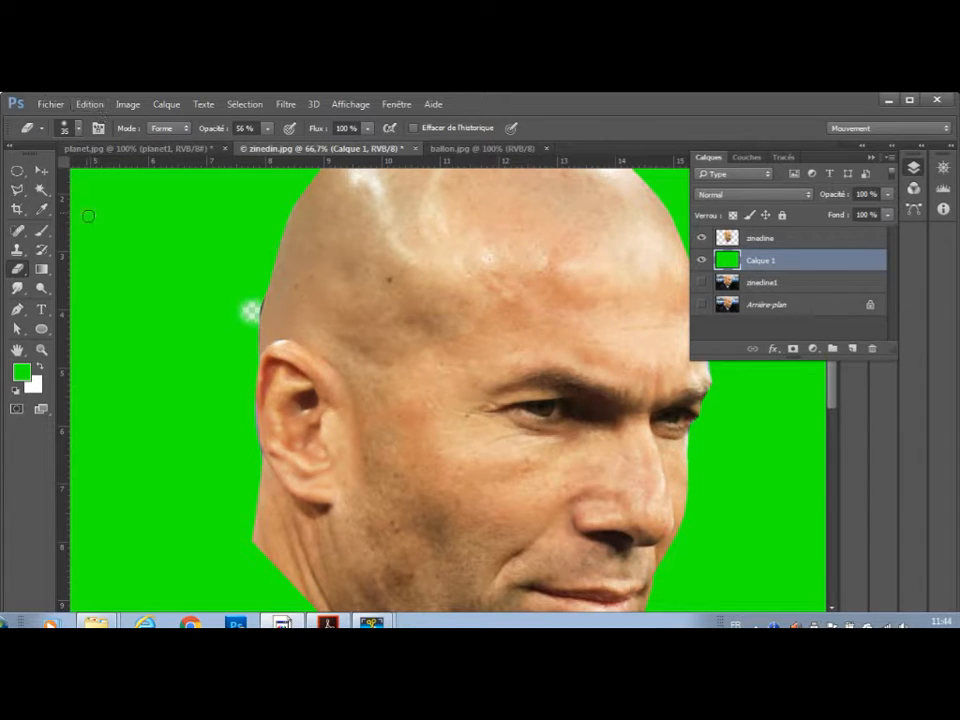
pyautogui.hotkey('ctrl', 'z')
# Erase the leftover fringe along the edge of the zinedine layer above the ear, using a hard 24 px Eraser at 100% opacity.
pyautogui.click(831, 244)
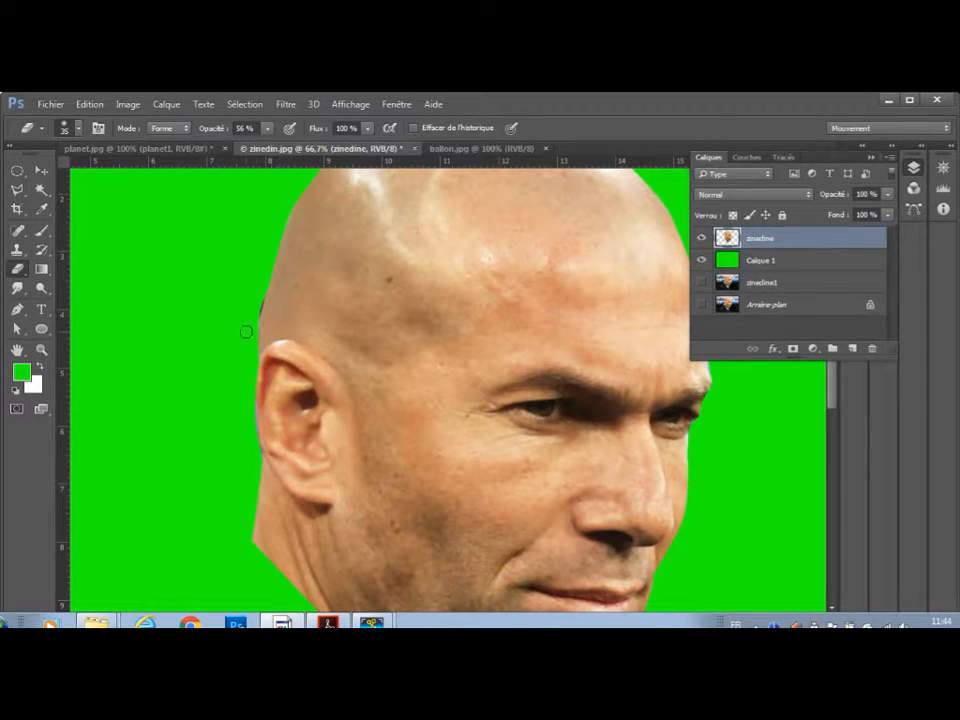
pyautogui.moveTo(254, 318); pyautogui.dragTo(255, 308)
pyautogui.click(267, 129)
pyautogui.moveTo(288, 150); pyautogui.dragTo(302, 149)
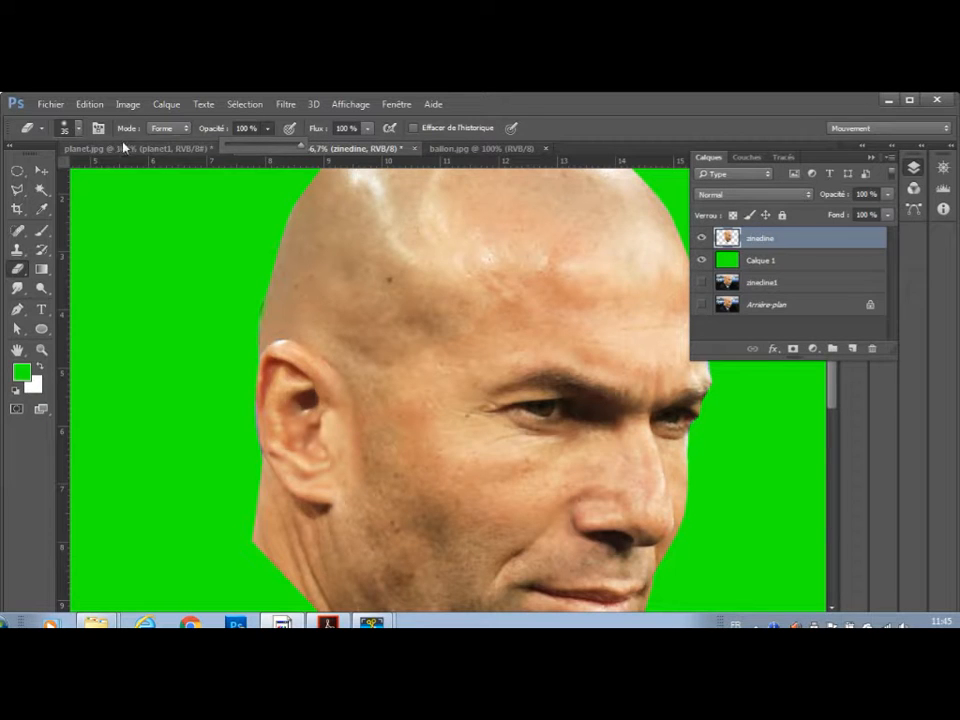
pyautogui.rightClick(134, 213)
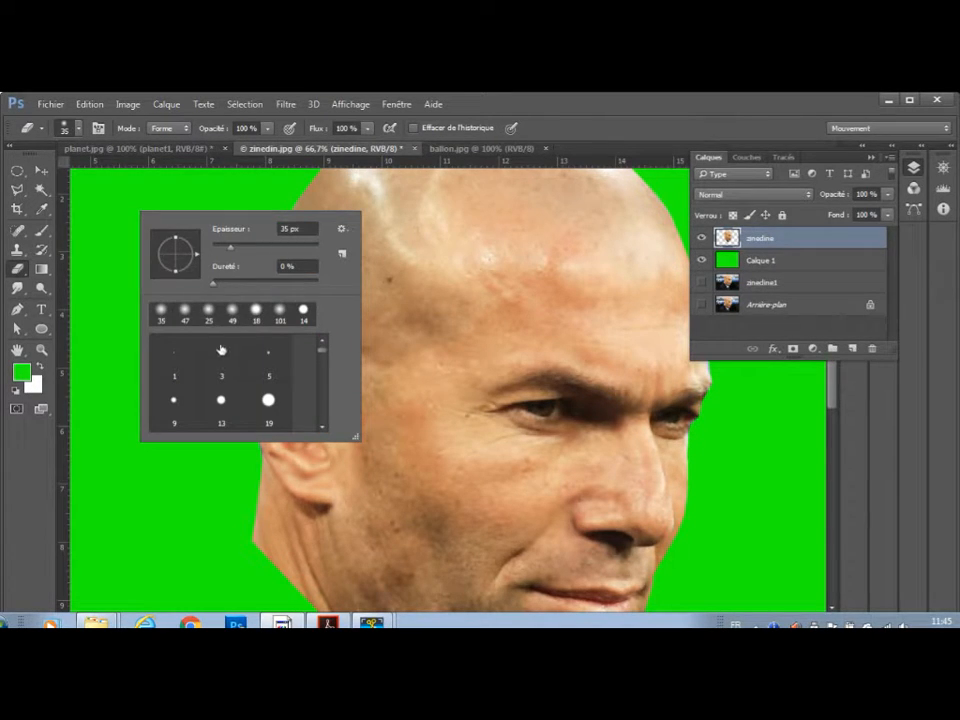
pyautogui.click(303, 313)
pyautogui.moveTo(225, 248); pyautogui.dragTo(230, 248)
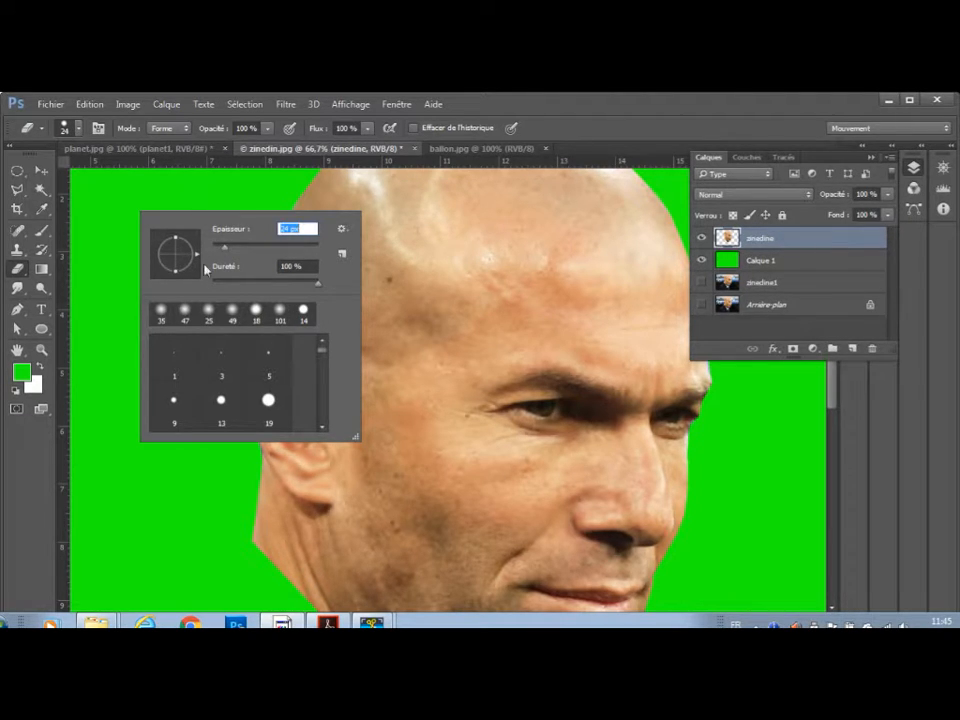
pyautogui.click(132, 448)
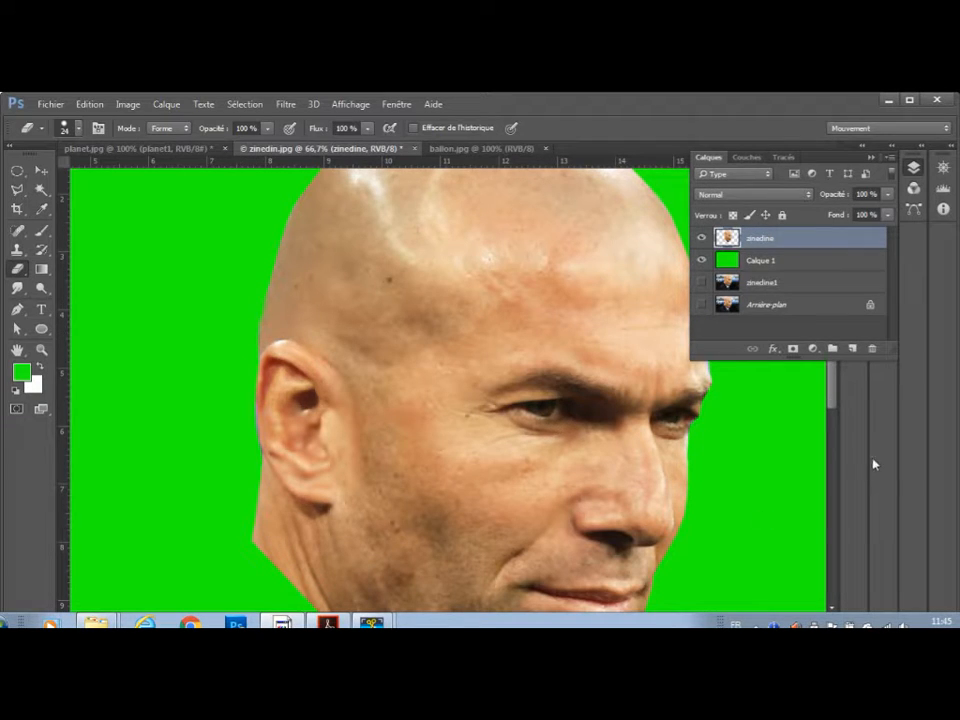
pyautogui.moveTo(833, 410); pyautogui.dragTo(833, 462)
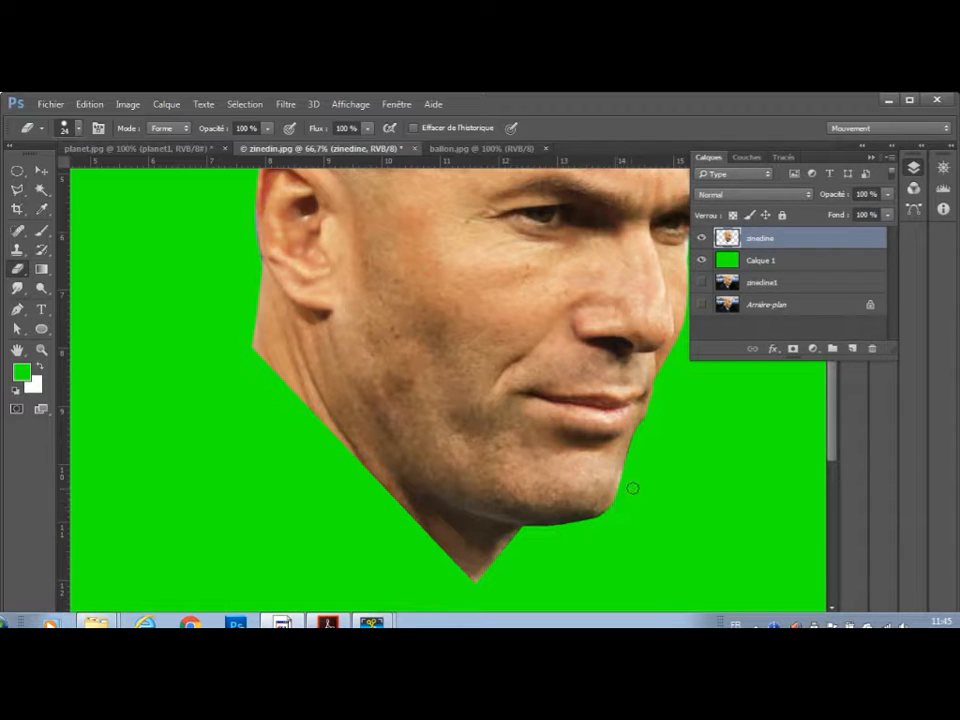
pyautogui.moveTo(835, 431)
pyautogui.mouseDown()
pyautogui.moveTo(834, 470)
pyautogui.moveTo(833, 343)
pyautogui.moveTo(847, 435)
pyautogui.mouseUp()
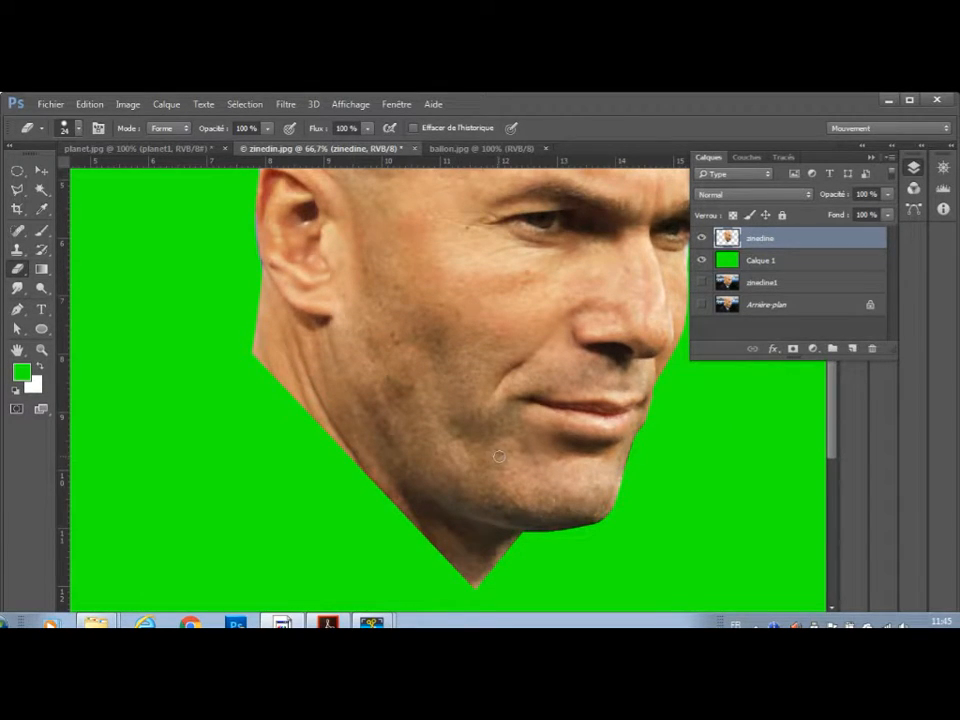
# Set up the Smudge tool with a soft 8 px brush at 0% hardness, with the pointed neck edge in close view.
pyautogui.hotkey('ctrl', '+')
pyautogui.hotkey('ctrl', '+')
pyautogui.hotkey('ctrl', '+')
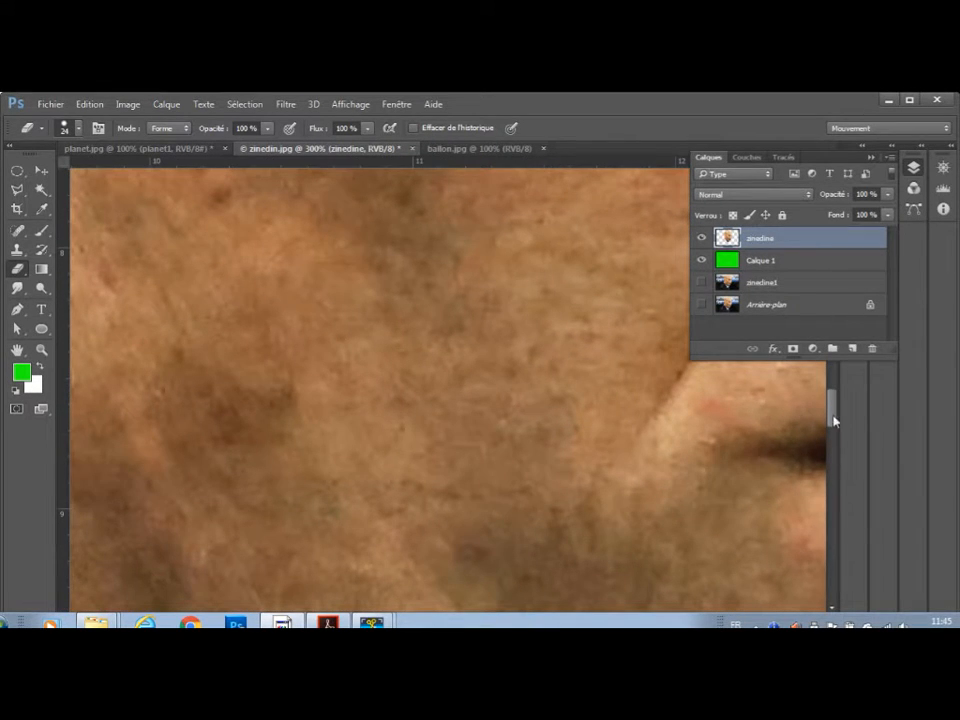
pyautogui.moveTo(827, 422); pyautogui.dragTo(835, 490)
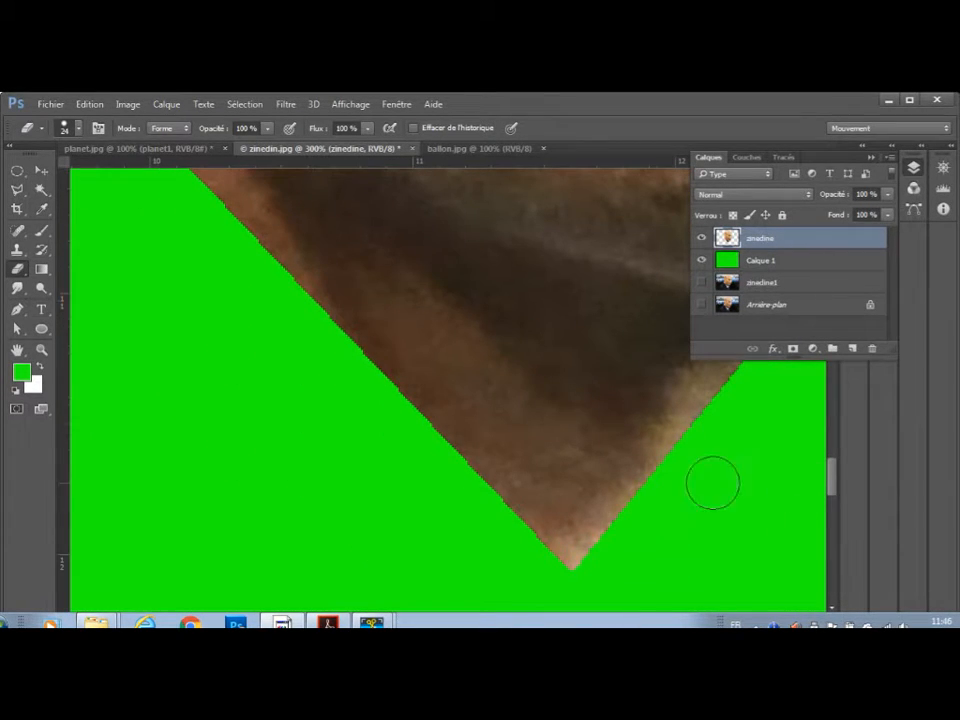
pyautogui.click(24, 292)
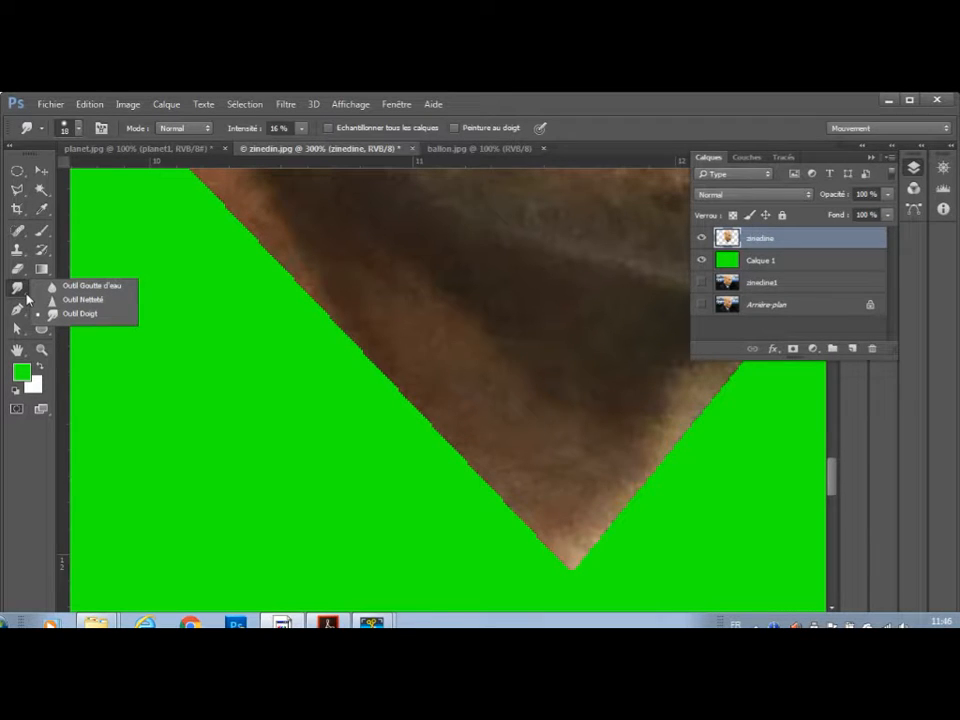
pyautogui.click(302, 387)
pyautogui.rightClick(302, 387)
pyautogui.click(387, 423)
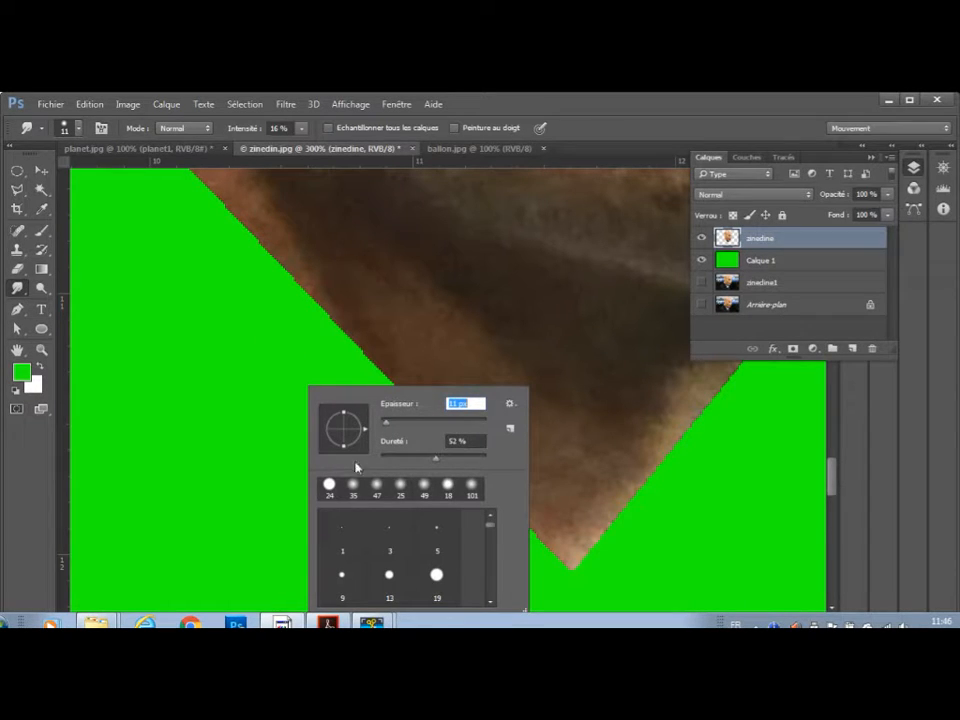
pyautogui.click(355, 486)
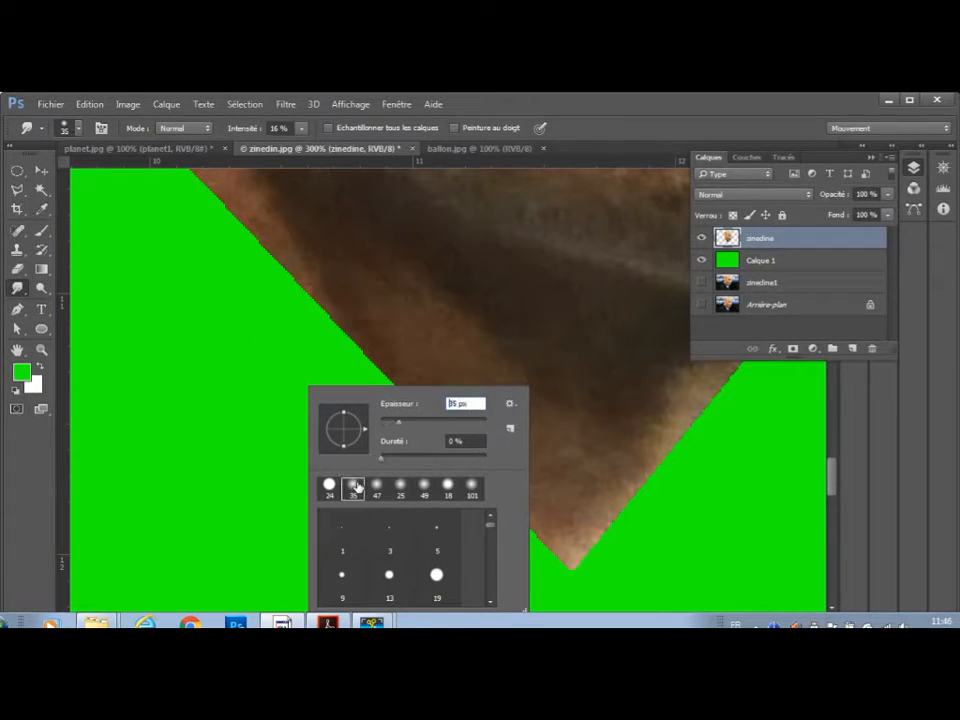
pyautogui.click(397, 423)
pyautogui.click(392, 426)
pyautogui.moveTo(387, 425); pyautogui.dragTo(386, 426)
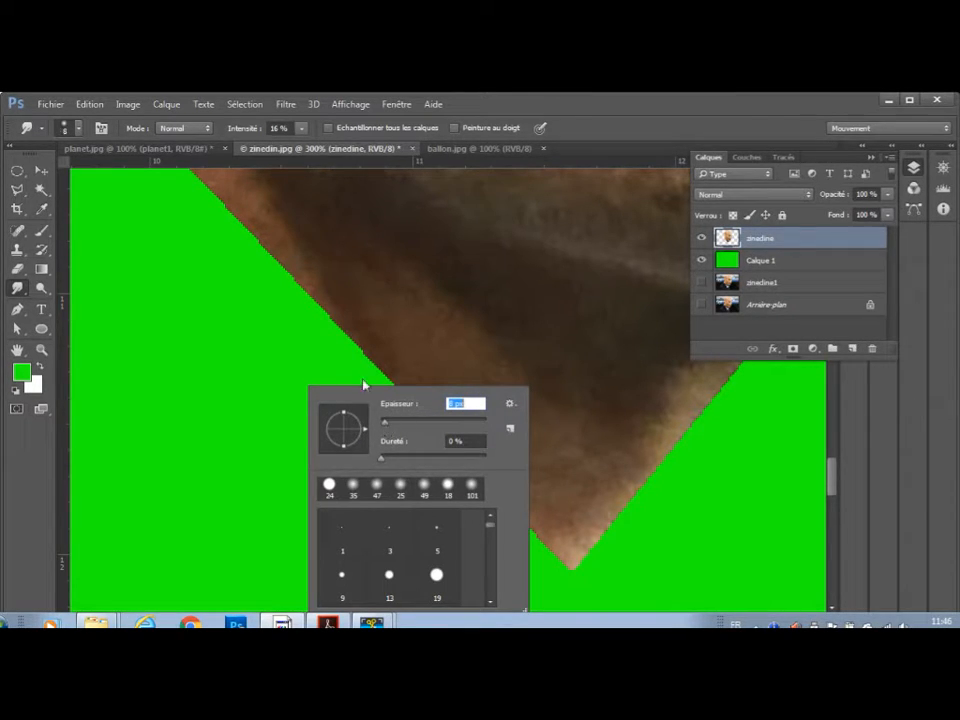
# Set the smudge strength to 31% and soften the cut edge of the neck tip on the chin side.
pyautogui.click(301, 130)
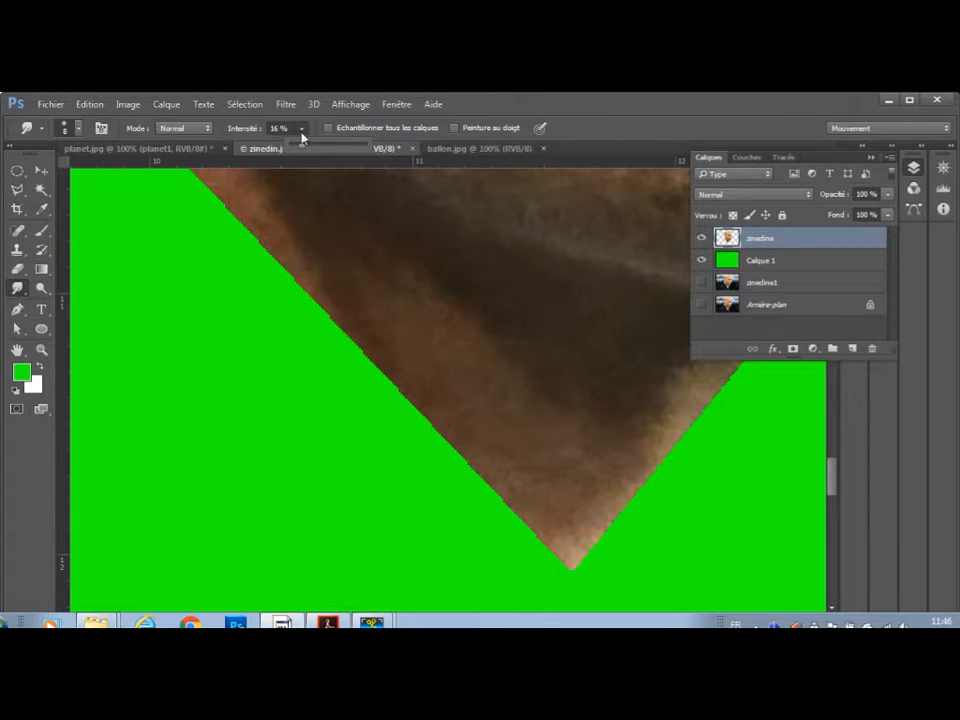
pyautogui.moveTo(309, 153); pyautogui.dragTo(316, 147)
pyautogui.click(559, 579)
pyautogui.moveTo(568, 574)
pyautogui.mouseDown()
pyautogui.moveTo(534, 543)
pyautogui.moveTo(582, 572)
pyautogui.moveTo(566, 571)
pyautogui.moveTo(590, 568)
pyautogui.moveTo(576, 568)
pyautogui.moveTo(691, 424)
pyautogui.mouseUp()
pyautogui.moveTo(646, 479); pyautogui.dragTo(708, 403)
pyautogui.moveTo(830, 485)
pyautogui.mouseDown()
pyautogui.moveTo(831, 499)
pyautogui.moveTo(833, 467)
pyautogui.moveTo(838, 482)
pyautogui.mouseUp()
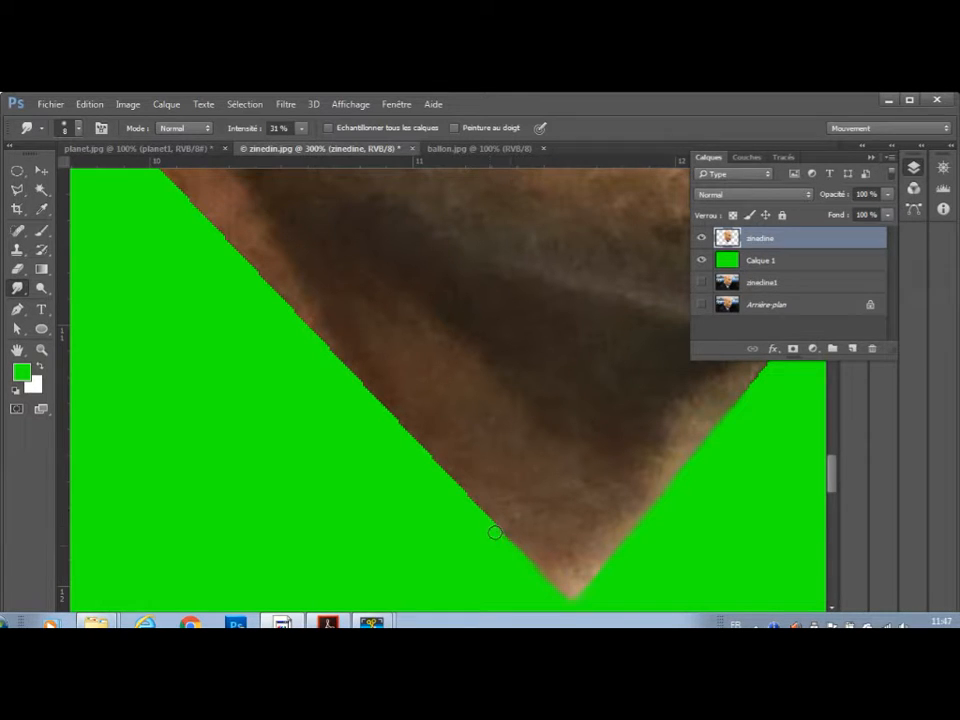
# Smudge the jagged cut edge smooth along the back of the neck, around the ear and skull, and down the forehead.
pyautogui.moveTo(497, 526)
pyautogui.mouseDown()
pyautogui.moveTo(375, 405)
pyautogui.moveTo(164, 171)
pyautogui.moveTo(270, 388)
pyautogui.moveTo(307, 436)
pyautogui.moveTo(89, 202)
pyautogui.moveTo(335, 512)
pyautogui.moveTo(300, 453)
pyautogui.moveTo(248, 410)
pyautogui.moveTo(235, 381)
pyautogui.moveTo(110, 258)
pyautogui.moveTo(271, 456)
pyautogui.moveTo(89, 246)
pyautogui.moveTo(91, 188)
pyautogui.mouseUp()
pyautogui.moveTo(139, 272); pyautogui.dragTo(239, 581)
pyautogui.moveTo(197, 441); pyautogui.dragTo(224, 200)
pyautogui.moveTo(182, 235); pyautogui.dragTo(187, 622)
pyautogui.moveTo(226, 550)
pyautogui.mouseDown()
pyautogui.moveTo(197, 399)
pyautogui.moveTo(204, 191)
pyautogui.moveTo(174, 445)
pyautogui.moveTo(173, 267)
pyautogui.moveTo(181, 277)
pyautogui.moveTo(135, 489)
pyautogui.moveTo(128, 596)
pyautogui.mouseUp()
pyautogui.moveTo(169, 528); pyautogui.dragTo(258, 184)
pyautogui.moveTo(222, 232); pyautogui.dragTo(112, 632)
pyautogui.moveTo(165, 576)
pyautogui.mouseDown()
pyautogui.moveTo(202, 469)
pyautogui.moveTo(270, 351)
pyautogui.moveTo(389, 203)
pyautogui.mouseUp()
pyautogui.moveTo(329, 227)
pyautogui.mouseDown()
pyautogui.moveTo(238, 399)
pyautogui.moveTo(258, 452)
pyautogui.mouseUp()
pyautogui.moveTo(260, 456)
pyautogui.mouseDown()
pyautogui.moveTo(288, 417)
pyautogui.moveTo(382, 355)
pyautogui.moveTo(568, 279)
pyautogui.moveTo(320, 364)
pyautogui.moveTo(558, 368)
pyautogui.moveTo(702, 394)
pyautogui.moveTo(794, 425)
pyautogui.moveTo(232, 388)
pyautogui.moveTo(285, 370)
pyautogui.moveTo(437, 425)
pyautogui.moveTo(504, 459)
pyautogui.moveTo(645, 575)
pyautogui.moveTo(337, 305)
pyautogui.moveTo(132, 178)
pyautogui.moveTo(305, 361)
pyautogui.moveTo(410, 584)
pyautogui.mouseUp()
pyautogui.moveTo(401, 484); pyautogui.dragTo(324, 164)
pyautogui.moveTo(337, 301); pyautogui.dragTo(404, 538)
pyautogui.moveTo(416, 493)
pyautogui.mouseDown()
pyautogui.moveTo(393, 310)
pyautogui.moveTo(408, 473)
pyautogui.moveTo(426, 574)
pyautogui.mouseUp()
pyautogui.moveTo(630, 436); pyautogui.dragTo(610, 196)
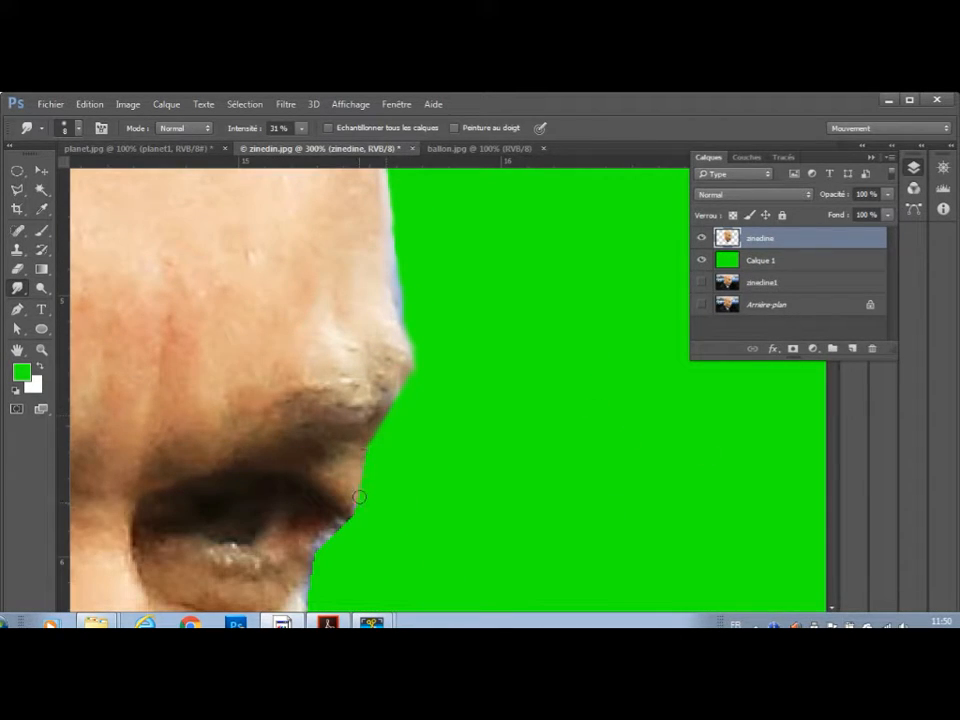
# Smudge the cut edge of the face smooth from the far eye down past the cheek and mouth to the chin.
pyautogui.scroll(-3, 820, 421)
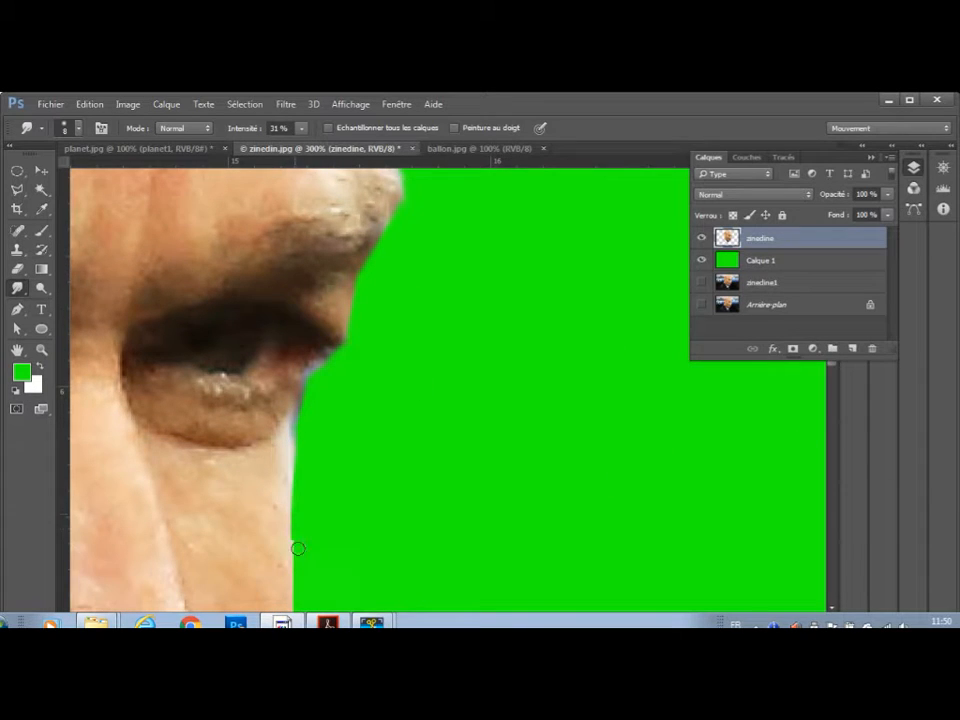
pyautogui.scroll(-3, 319, 381)
pyautogui.scroll(3, 304, 559)
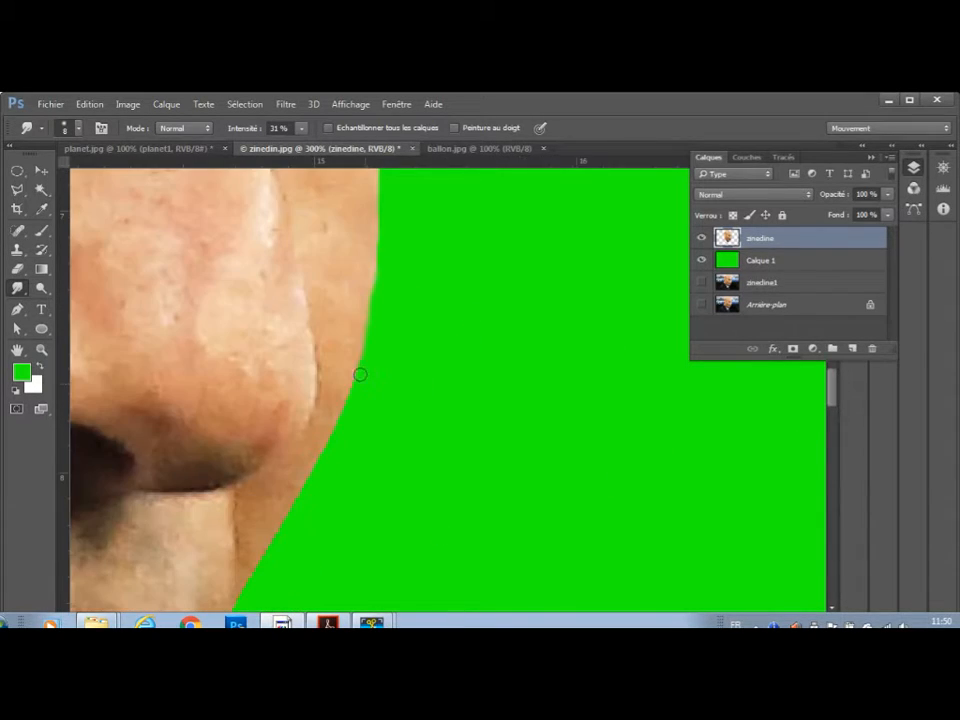
pyautogui.scroll(-3, 239, 604)
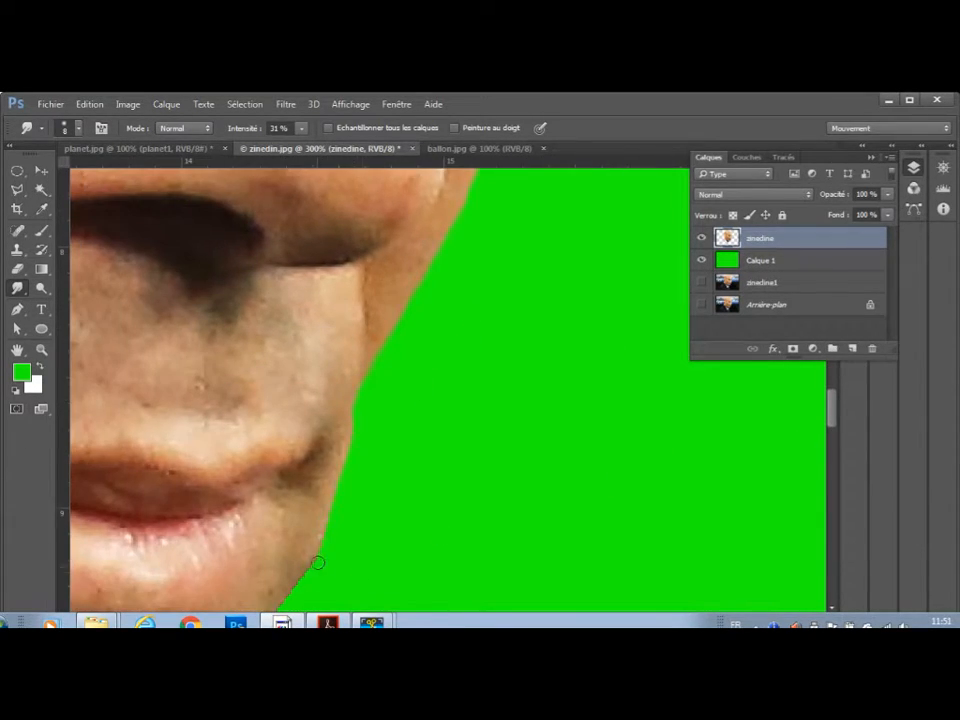
pyautogui.scroll(-3, 317, 560)
pyautogui.moveTo(336, 506); pyautogui.dragTo(318, 590)
pyautogui.moveTo(290, 589)
pyautogui.mouseDown()
pyautogui.moveTo(356, 379)
pyautogui.moveTo(279, 570)
pyautogui.moveTo(220, 593)
pyautogui.mouseUp()
pyautogui.moveTo(222, 593); pyautogui.dragTo(383, 464)
pyautogui.moveTo(465, 443)
pyautogui.mouseDown()
pyautogui.moveTo(211, 484)
pyautogui.moveTo(121, 481)
pyautogui.moveTo(77, 510)
pyautogui.mouseUp()
pyautogui.moveTo(147, 526); pyautogui.dragTo(487, 373)
pyautogui.moveTo(425, 352); pyautogui.dragTo(245, 568)
# Examine the whole head cutout and its smoothed edges around the mouth and chin up close.
pyautogui.hotkey('ctrl', '0')
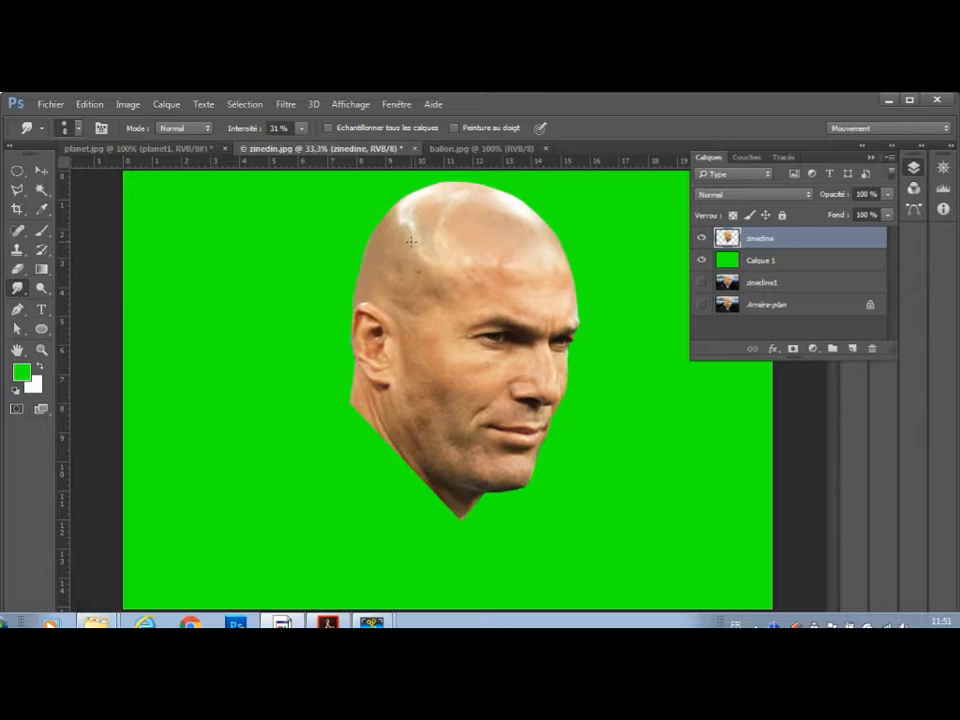
pyautogui.hotkey('ctrl', '+')
pyautogui.hotkey('ctrl', '+')
pyautogui.hotkey('ctrl', '+')
pyautogui.hotkey('ctrl', '+')
pyautogui.hotkey('ctrl', '+')
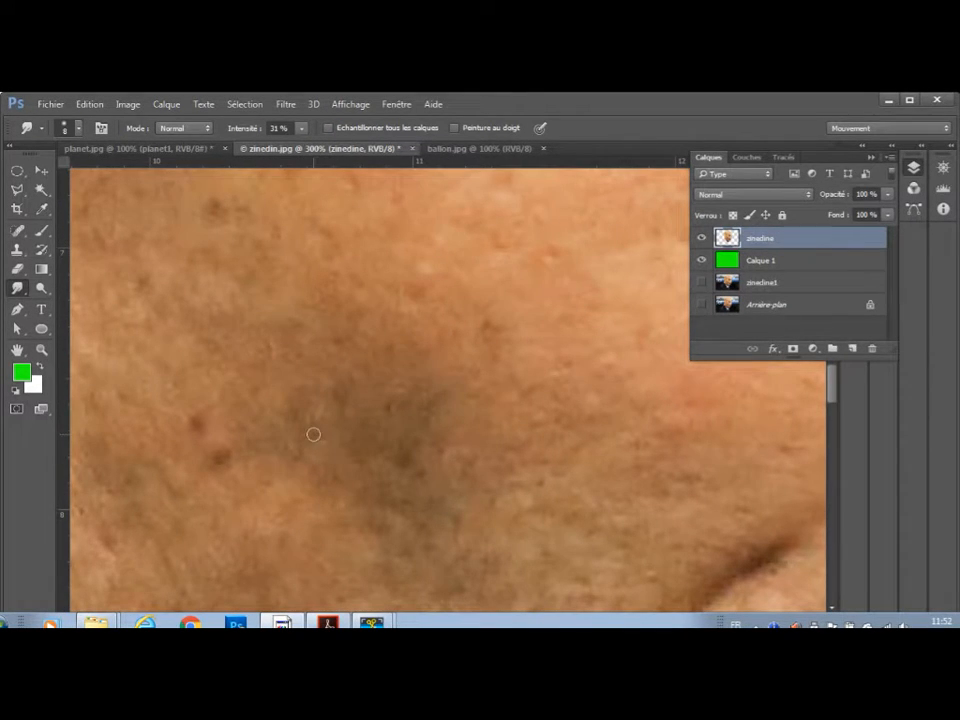
pyautogui.moveTo(556, 424); pyautogui.dragTo(76, 325)
pyautogui.scroll(-10, 369, 264)
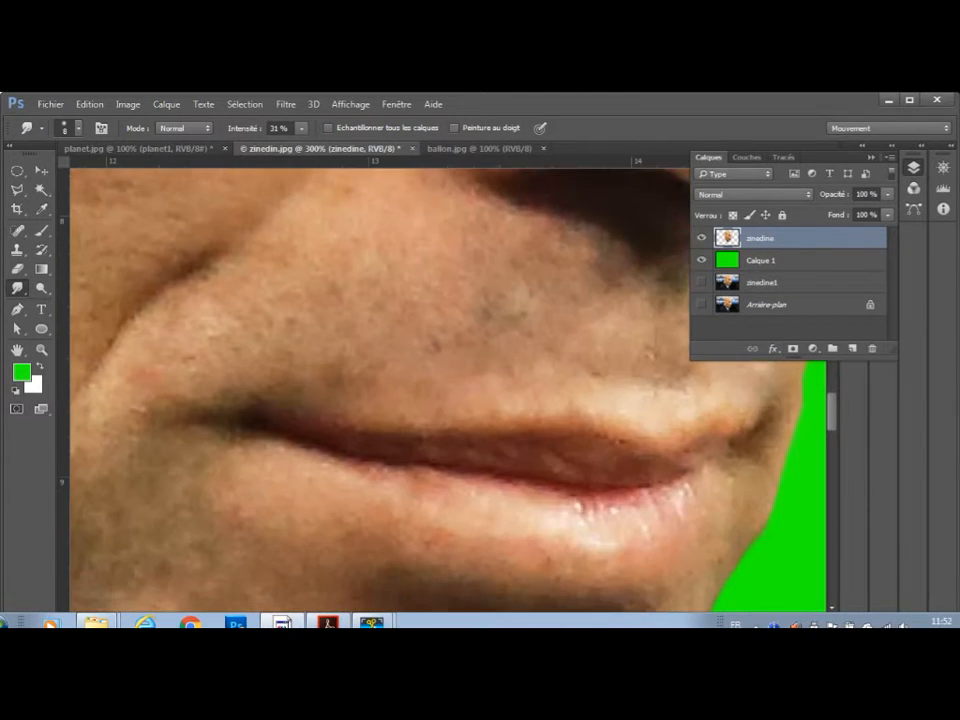
pyautogui.moveTo(465, 319); pyautogui.dragTo(92, 165)
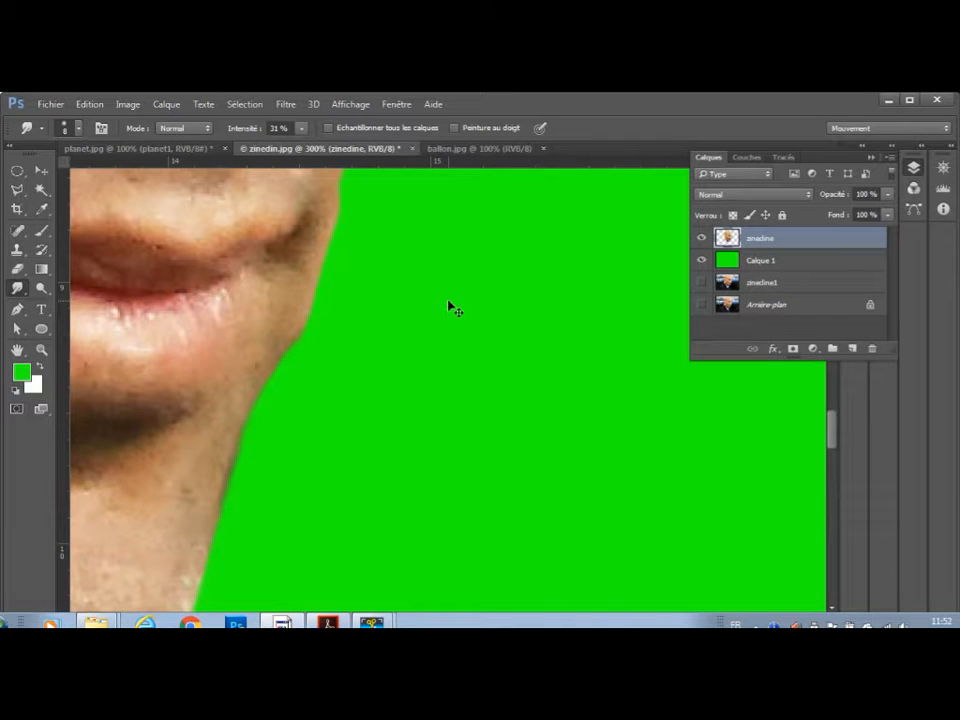
pyautogui.scroll(-5, 455, 311)
pyautogui.scroll(-2, 455, 311)
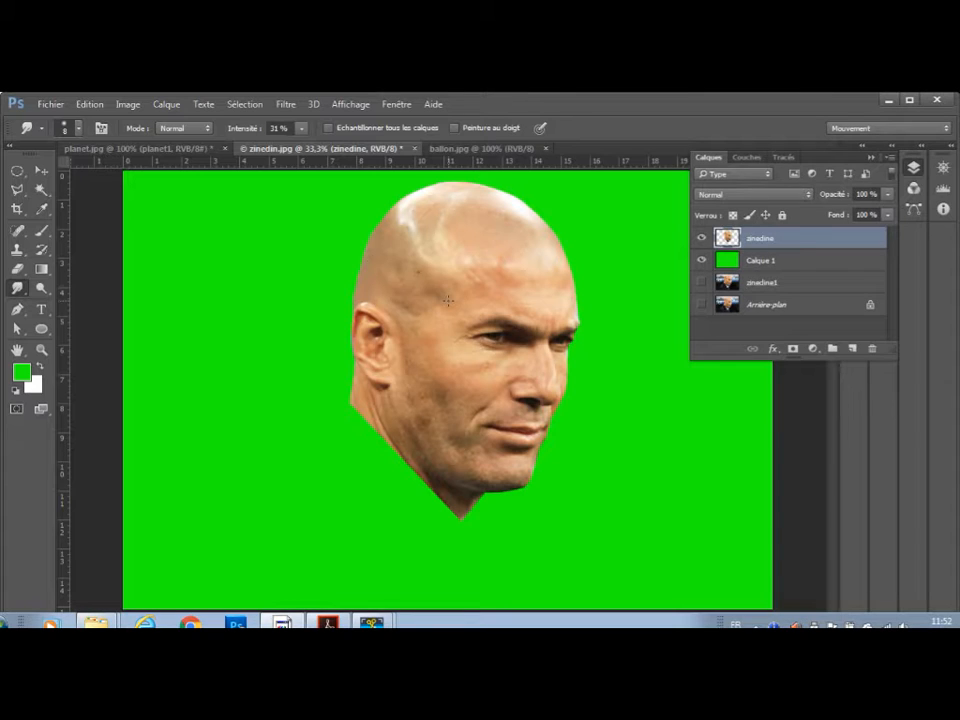
# Apply a Levels adjustment to the zinedine layer with input black at 22 and input white at 249.
pyautogui.click(124, 104)
pyautogui.moveTo(152, 144)
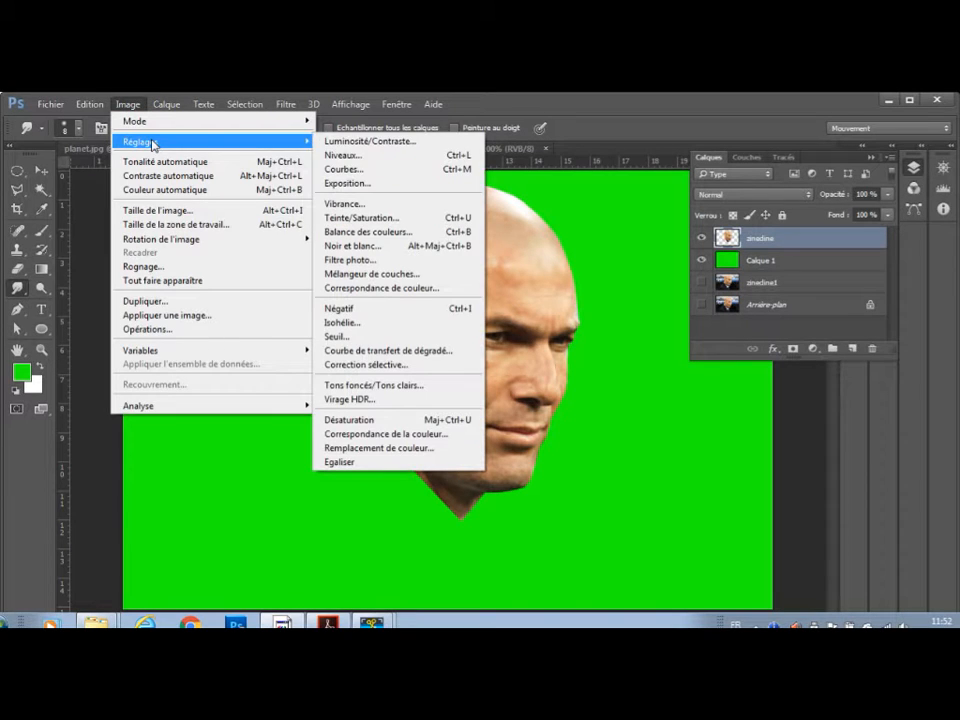
pyautogui.click(356, 157)
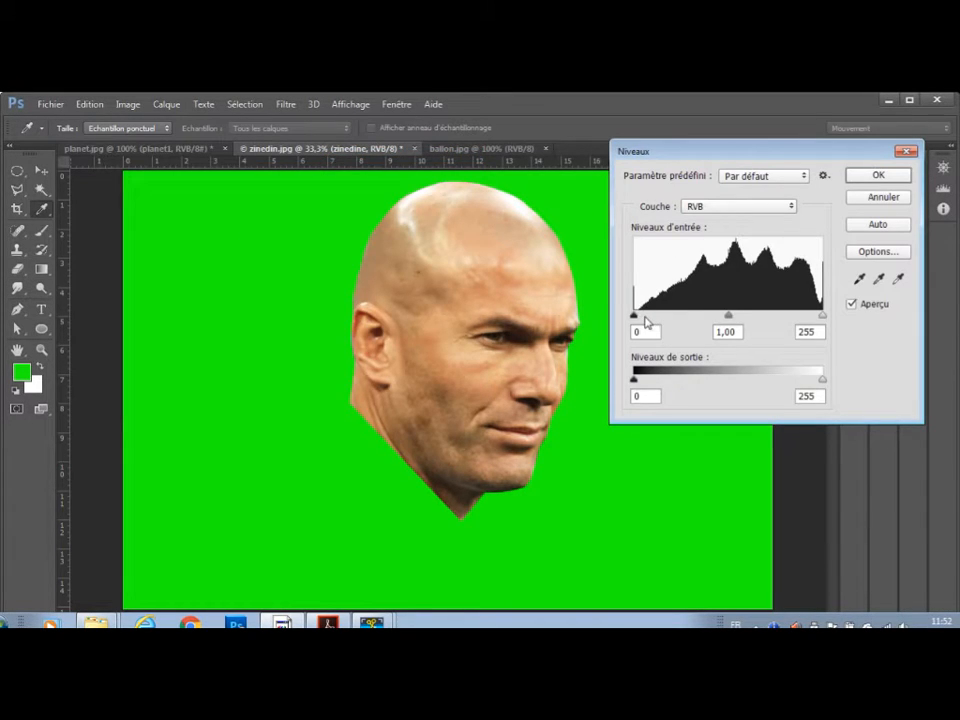
pyautogui.moveTo(634, 316); pyautogui.dragTo(651, 316)
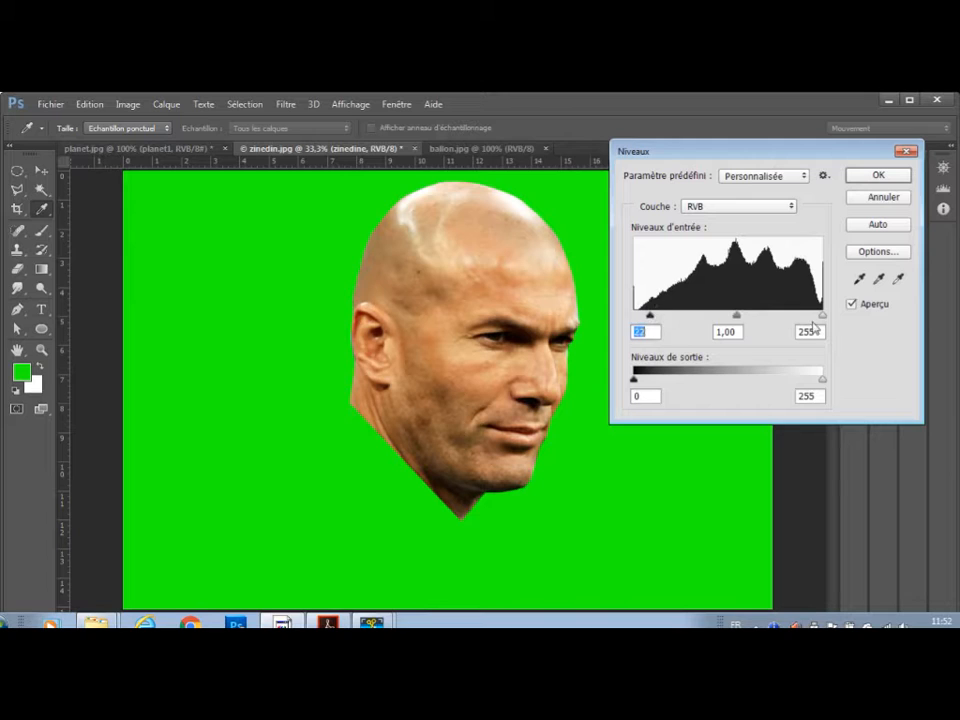
pyautogui.moveTo(822, 316); pyautogui.dragTo(818, 316)
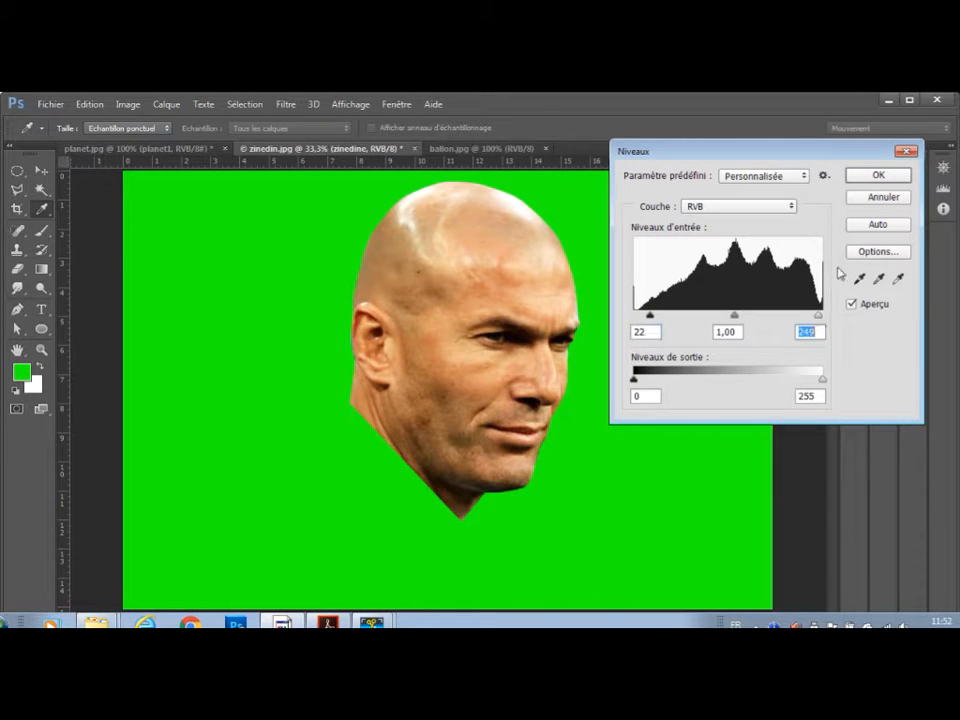
pyautogui.click(878, 175)
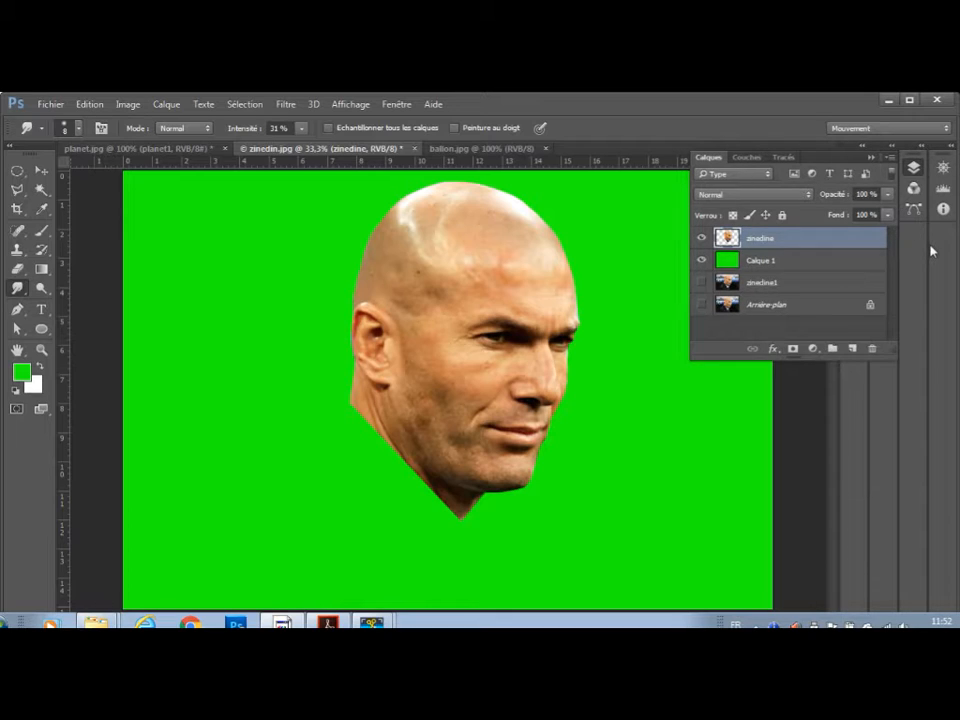
# Desaturate the zinedine layer to turn the head black and white.
pyautogui.click(127, 104)
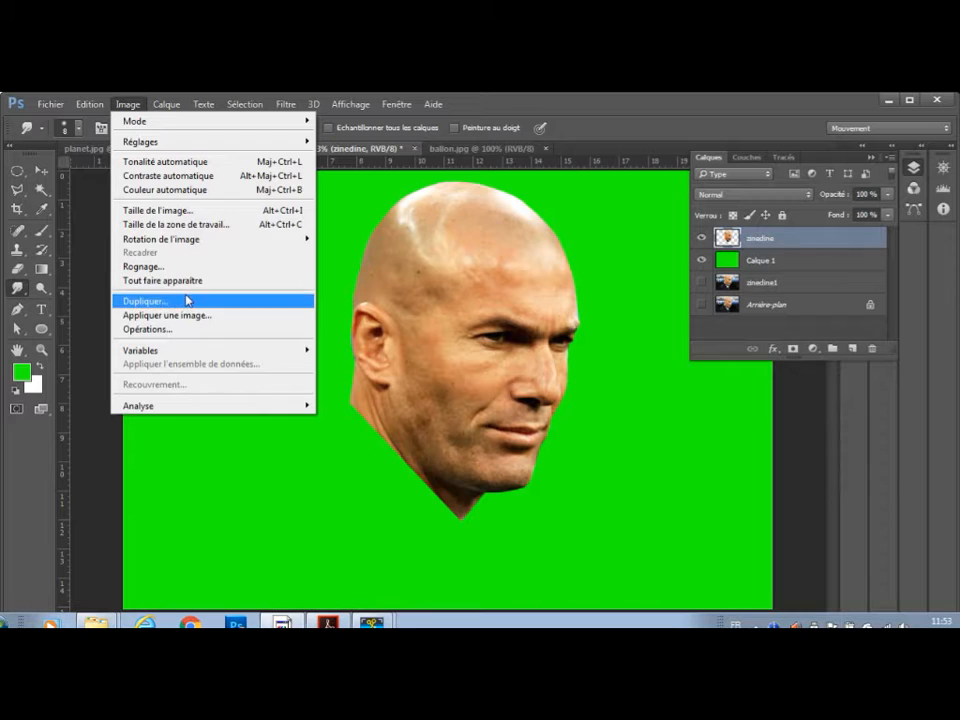
pyautogui.moveTo(156, 145)
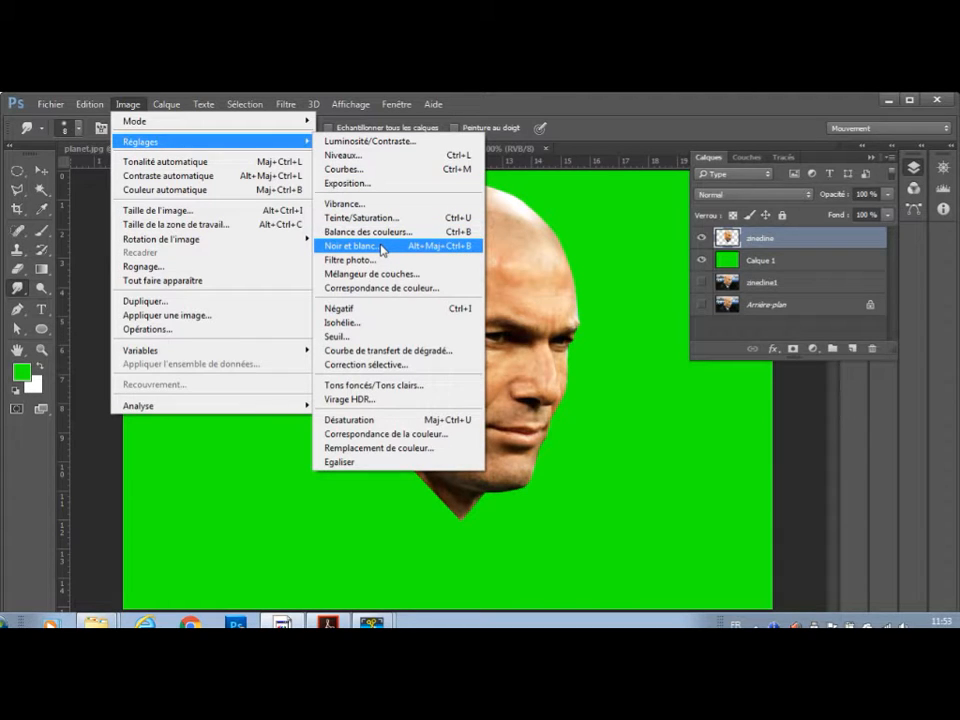
pyautogui.click(372, 424)
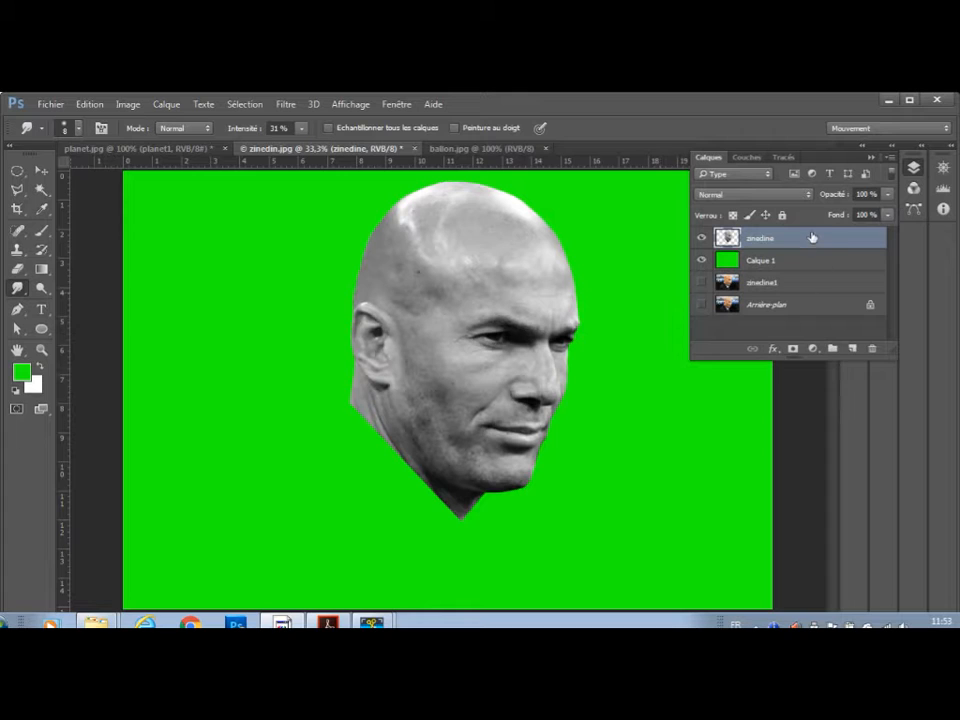
# Hide the green Calque 1 layer and detach zinedin.jpg into a floating window over planet.jpg.
pyautogui.click(702, 262)
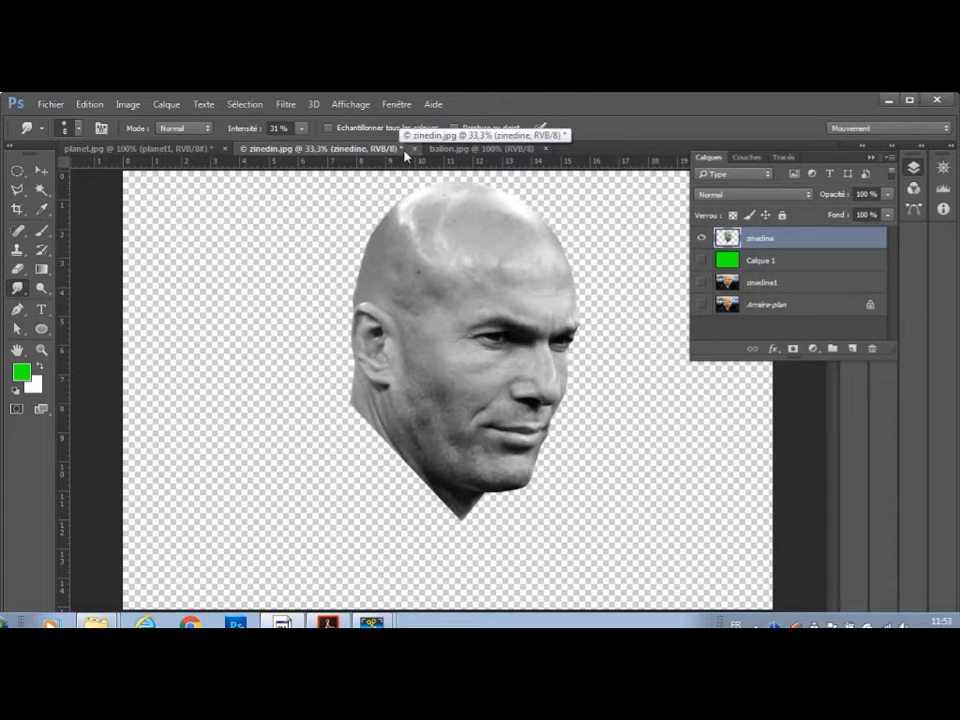
pyautogui.moveTo(405, 150); pyautogui.dragTo(707, 403)
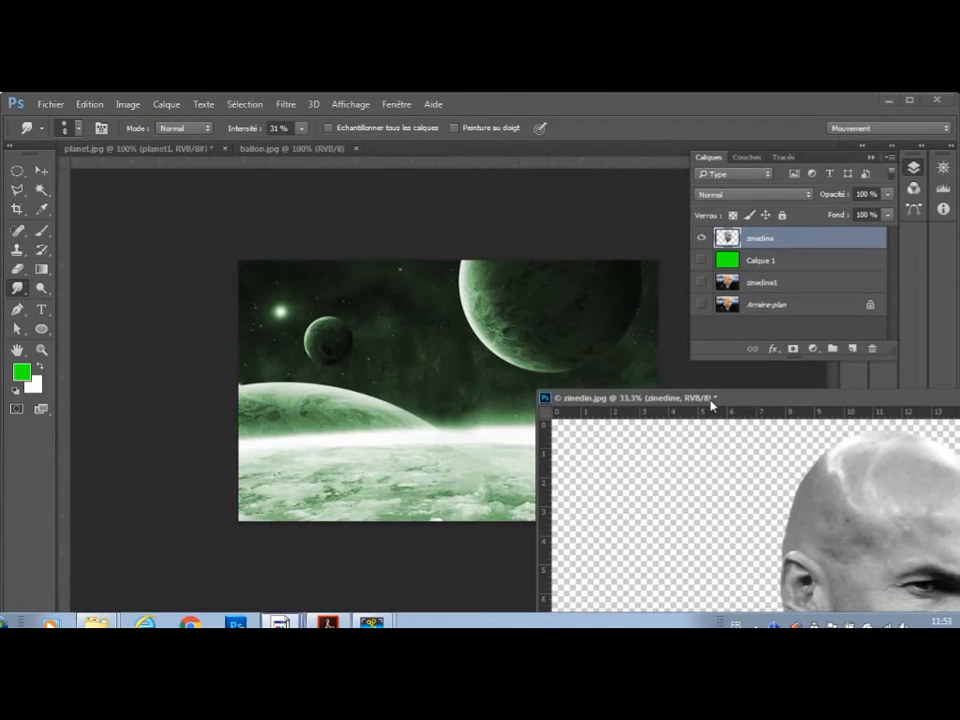
# Copy the black-and-white head from the floating zinedin.jpg window into planet.jpg with the Move tool.
pyautogui.click(43, 171)
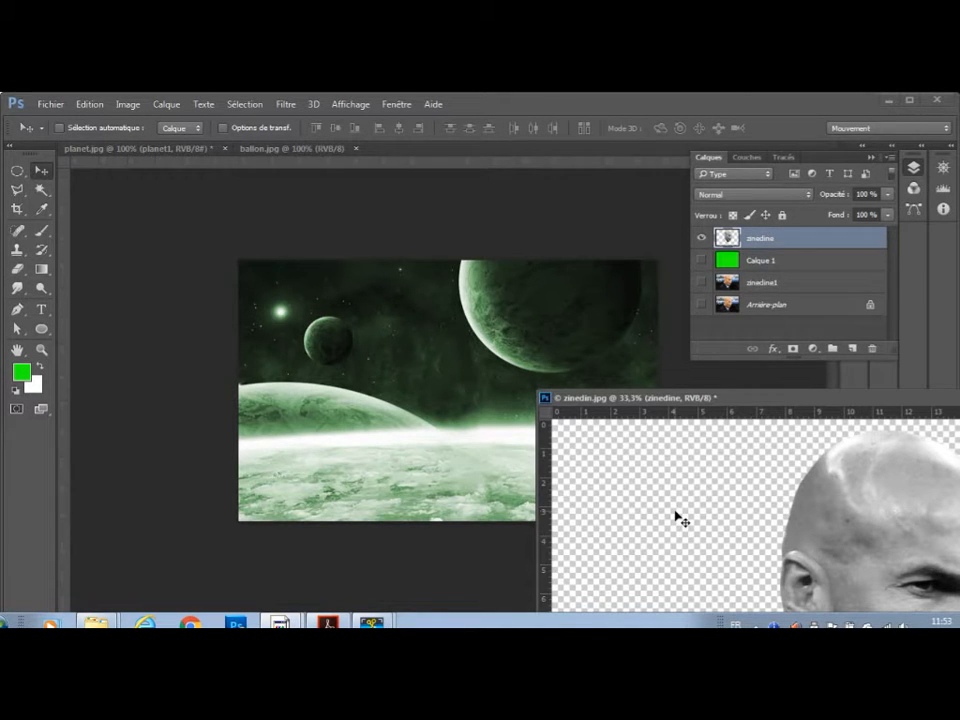
pyautogui.moveTo(704, 524); pyautogui.dragTo(410, 372)
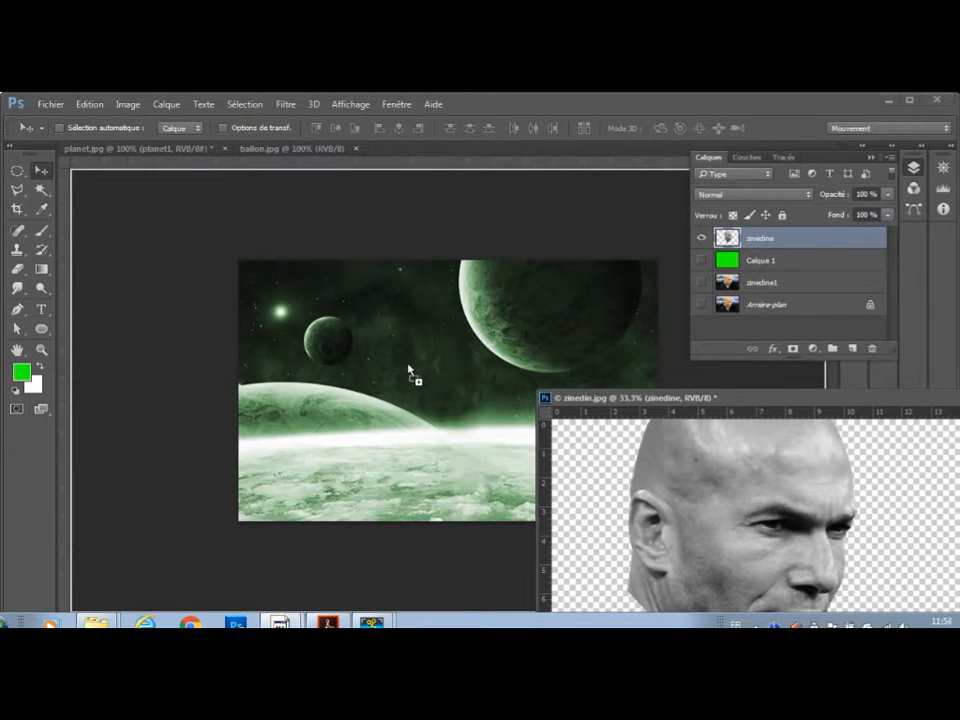
pyautogui.moveTo(410, 372); pyautogui.dragTo(410, 372)
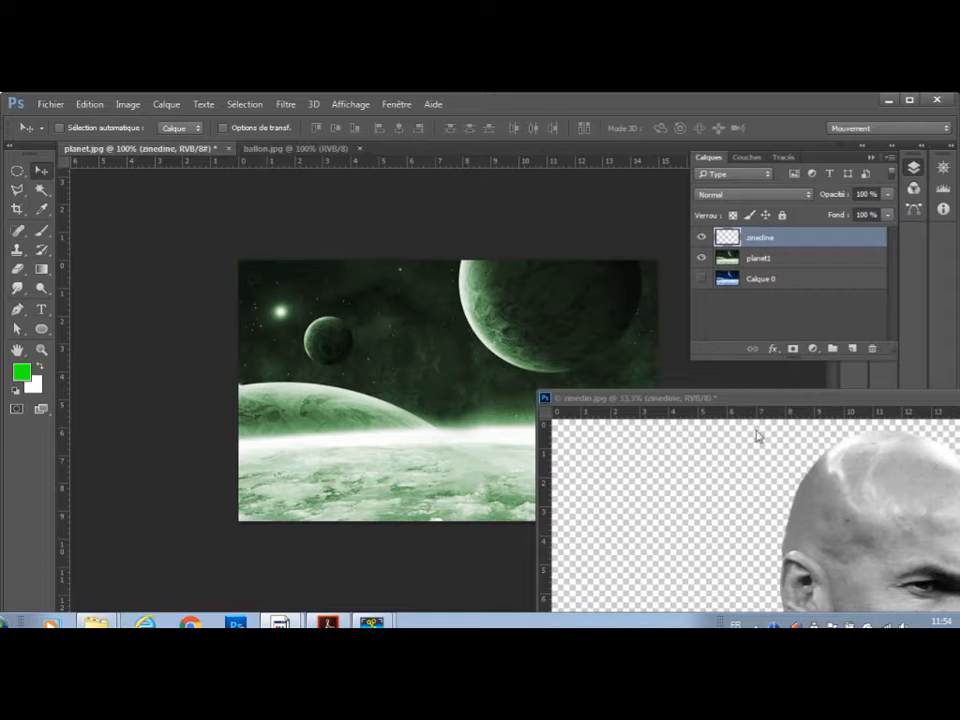
pyautogui.moveTo(749, 398); pyautogui.dragTo(697, 347)
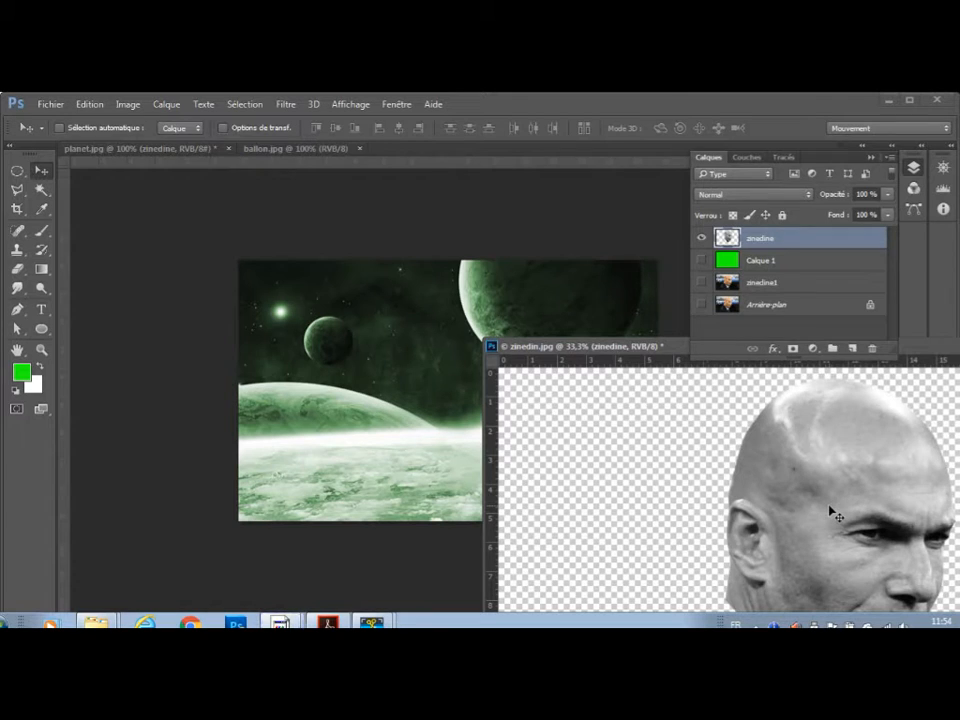
pyautogui.moveTo(831, 510); pyautogui.dragTo(366, 375)
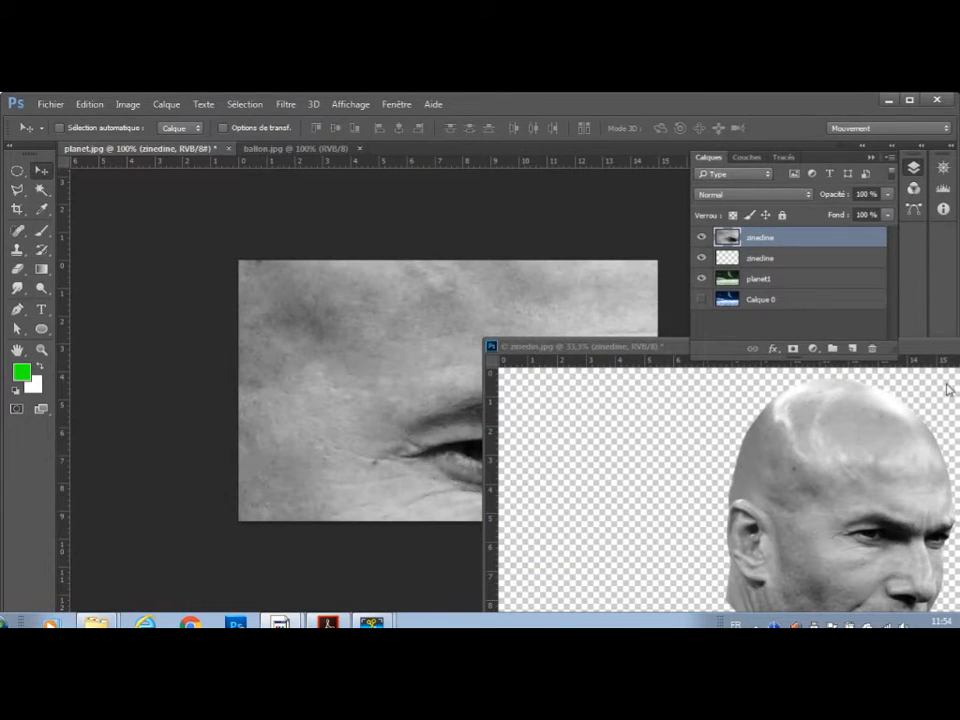
# Close the floating zinedin.jpg document without saving its changes.
pyautogui.click(952, 352)
pyautogui.moveTo(952, 352); pyautogui.dragTo(730, 389)
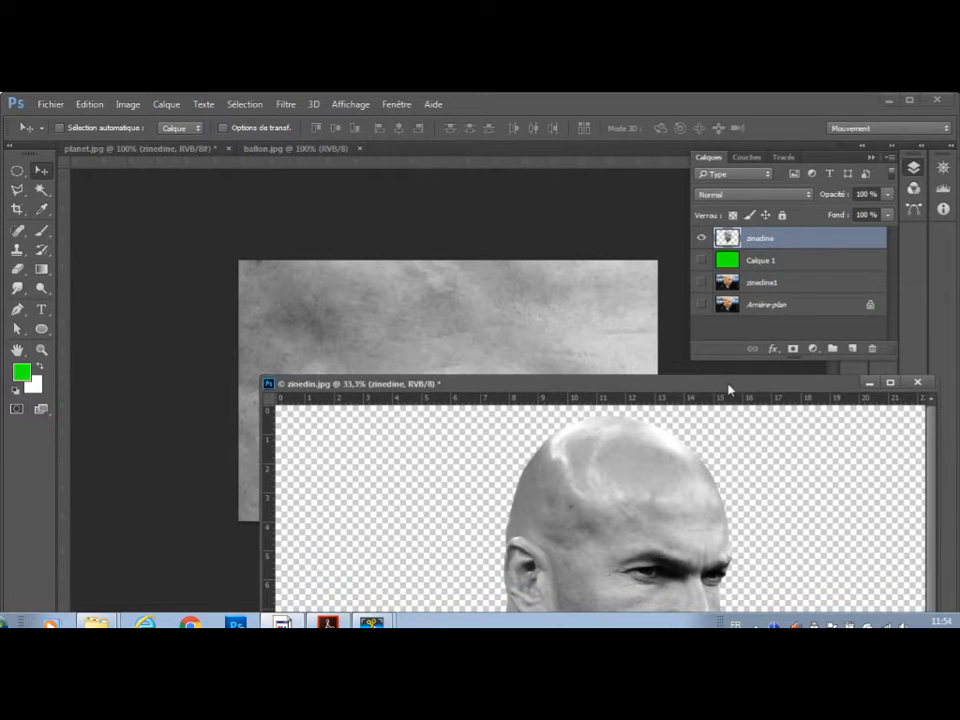
pyautogui.click(918, 384)
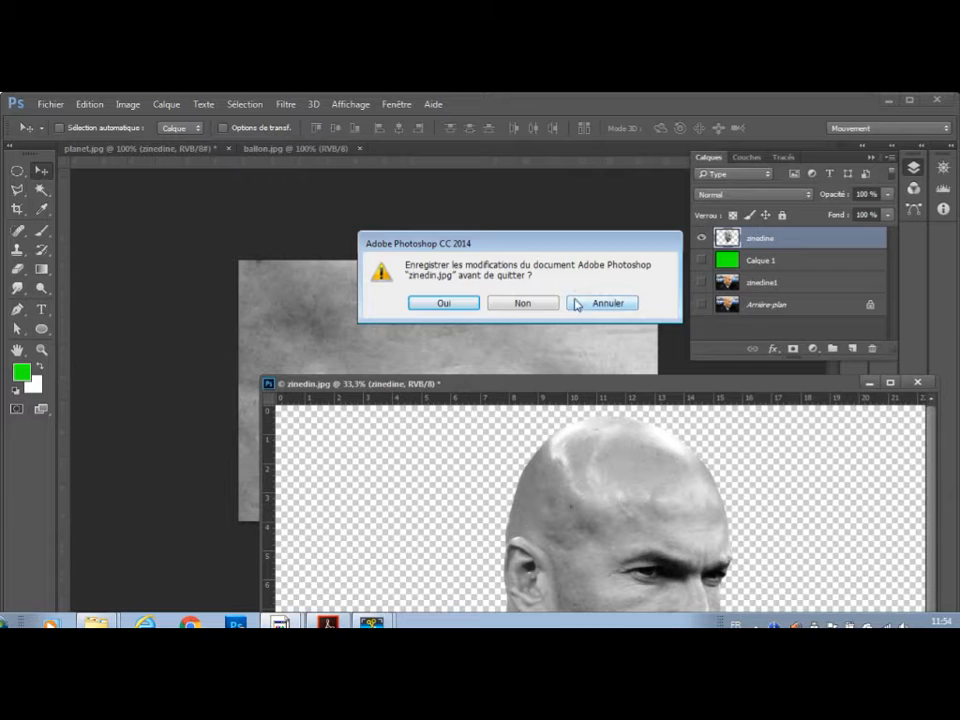
pyautogui.click(522, 302)
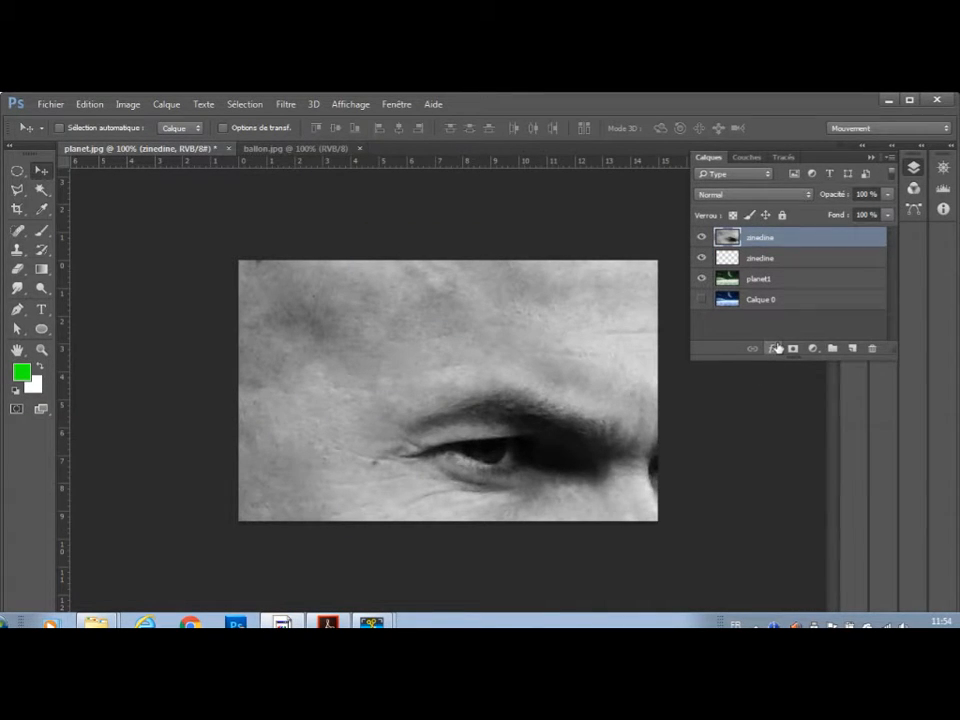
# Free-transform the head in planet.jpg to about 18.4% width and 18.3% height, placing it just left of the image's centre.
pyautogui.press('ctrl')
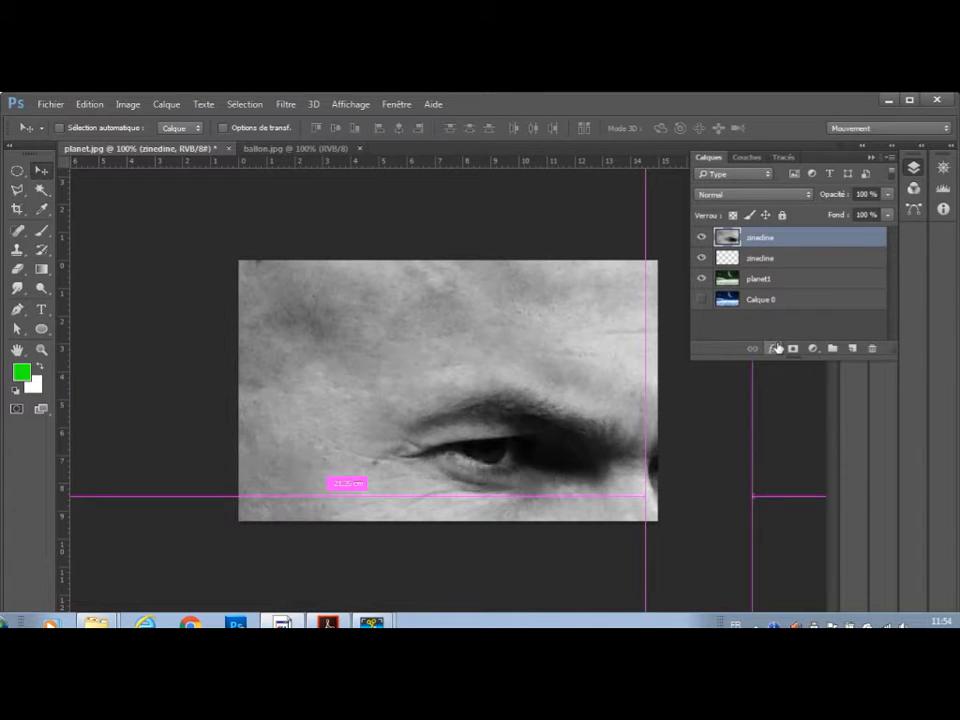
pyautogui.hotkey('ctrl', 't')
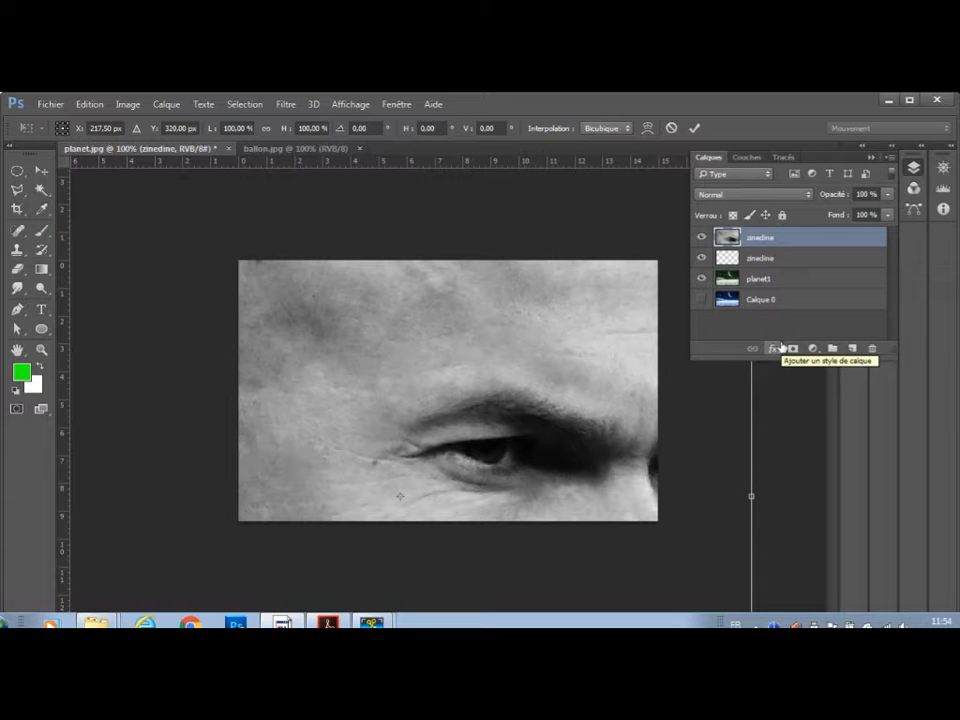
pyautogui.hotkey('ctrl', '-')
pyautogui.hotkey('ctrl', '-')
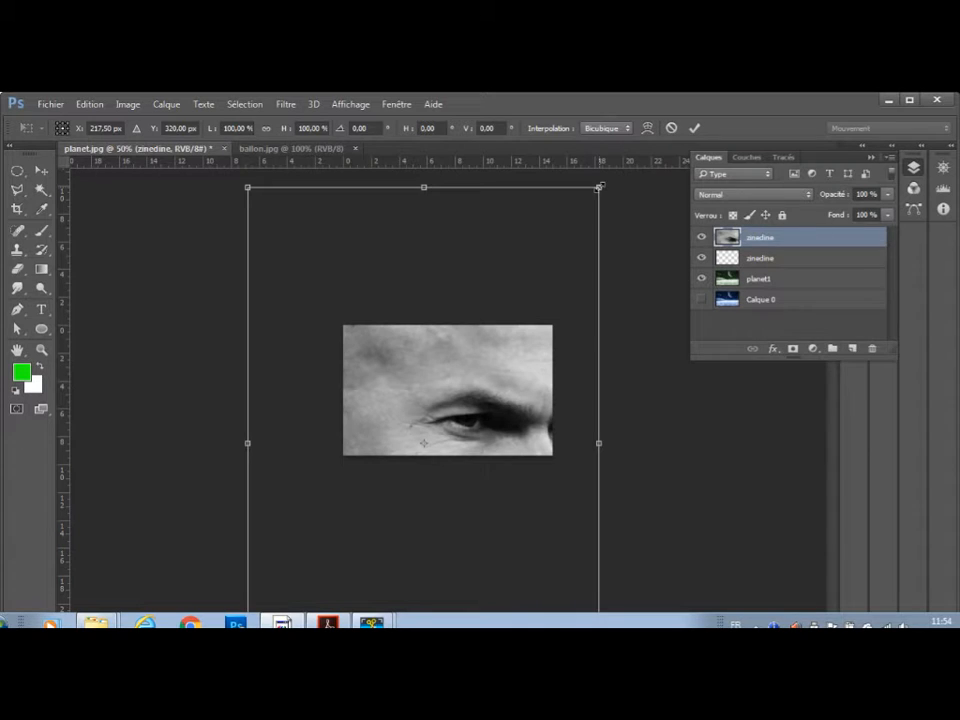
pyautogui.moveTo(599, 187); pyautogui.dragTo(384, 500)
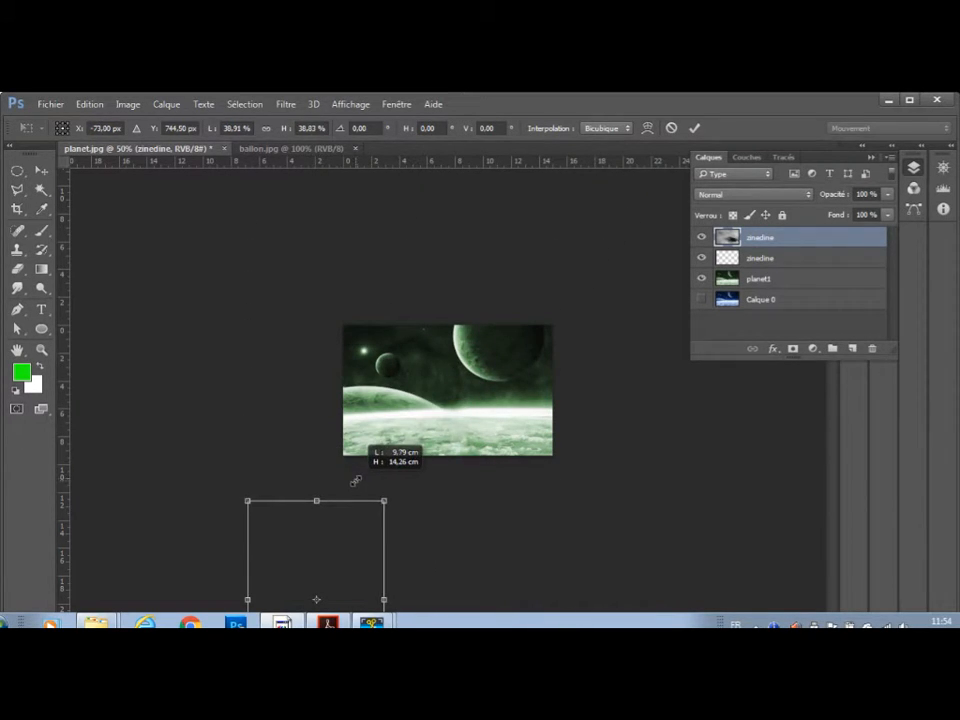
pyautogui.moveTo(344, 549); pyautogui.dragTo(420, 366)
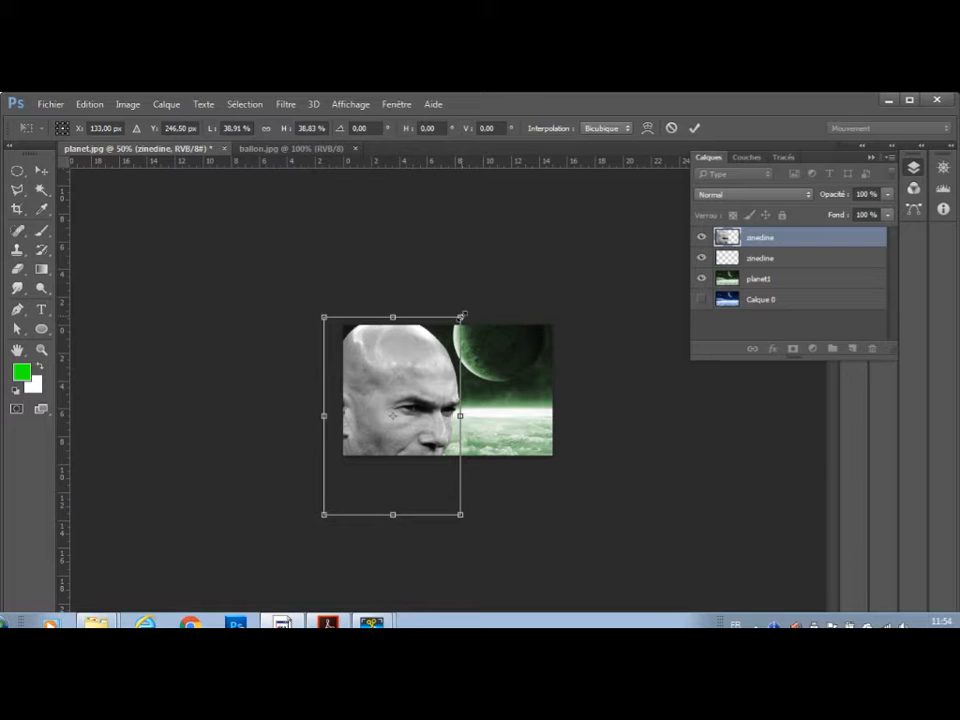
pyautogui.moveTo(461, 316); pyautogui.dragTo(406, 388)
pyautogui.moveTo(388, 435); pyautogui.dragTo(447, 395)
pyautogui.moveTo(473, 353); pyautogui.dragTo(445, 386)
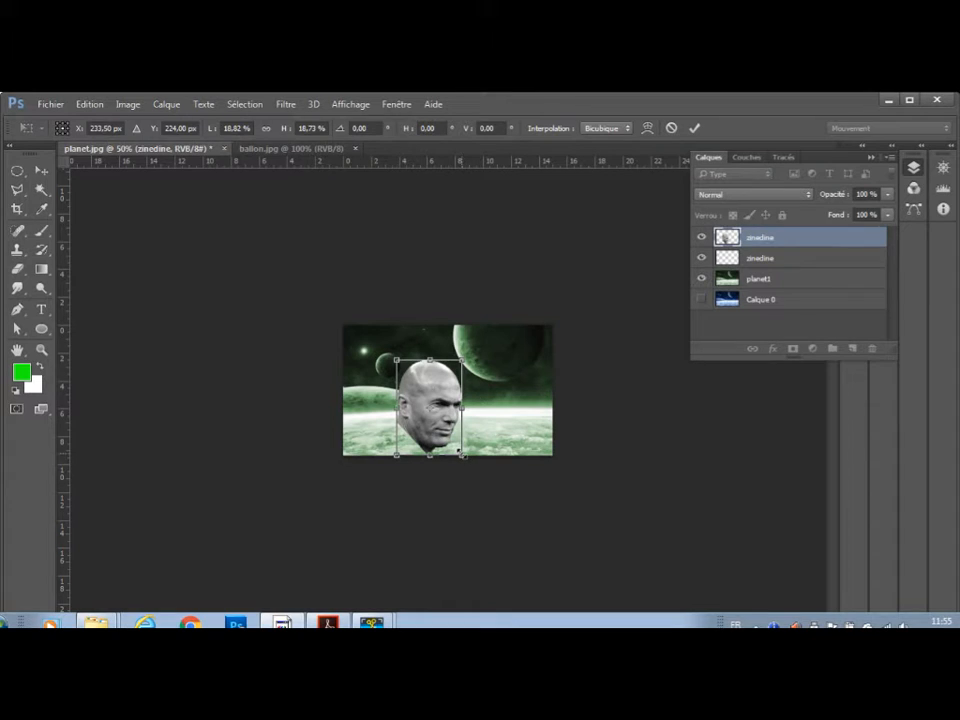
pyautogui.moveTo(461, 454); pyautogui.dragTo(460, 452)
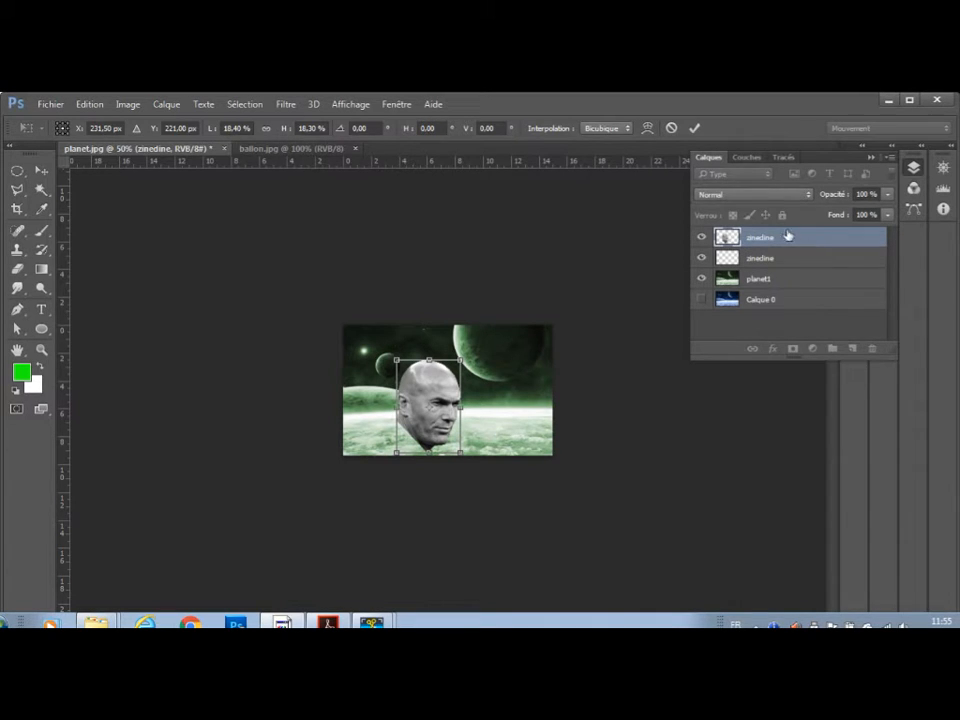
pyautogui.click(696, 129)
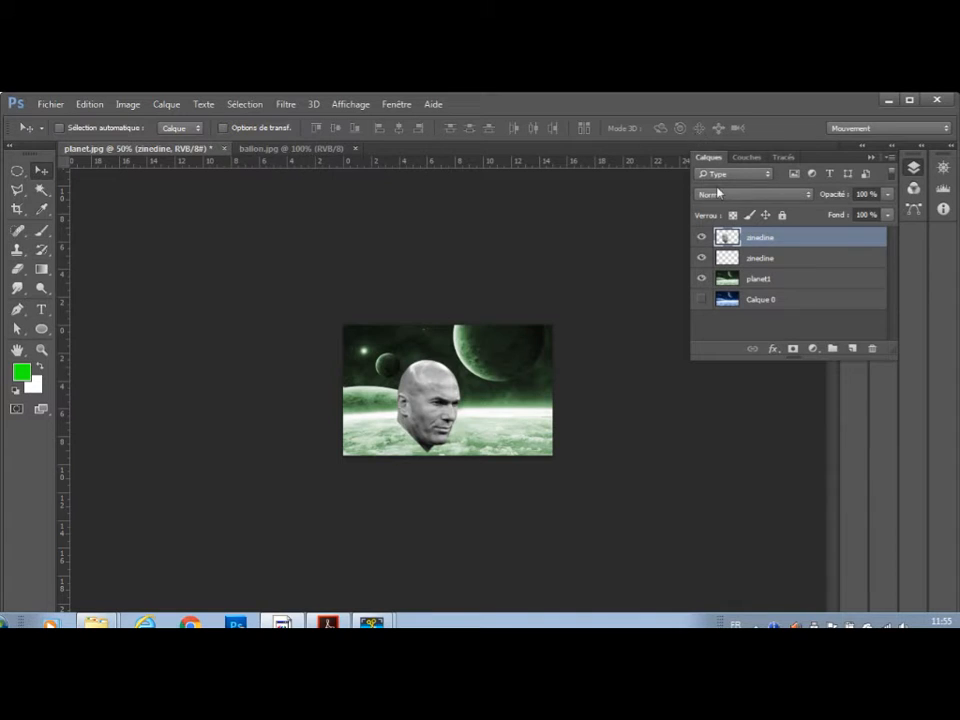
# Delete the empty zinedine layers between the head layer and planet1.
pyautogui.moveTo(791, 257); pyautogui.dragTo(853, 348)
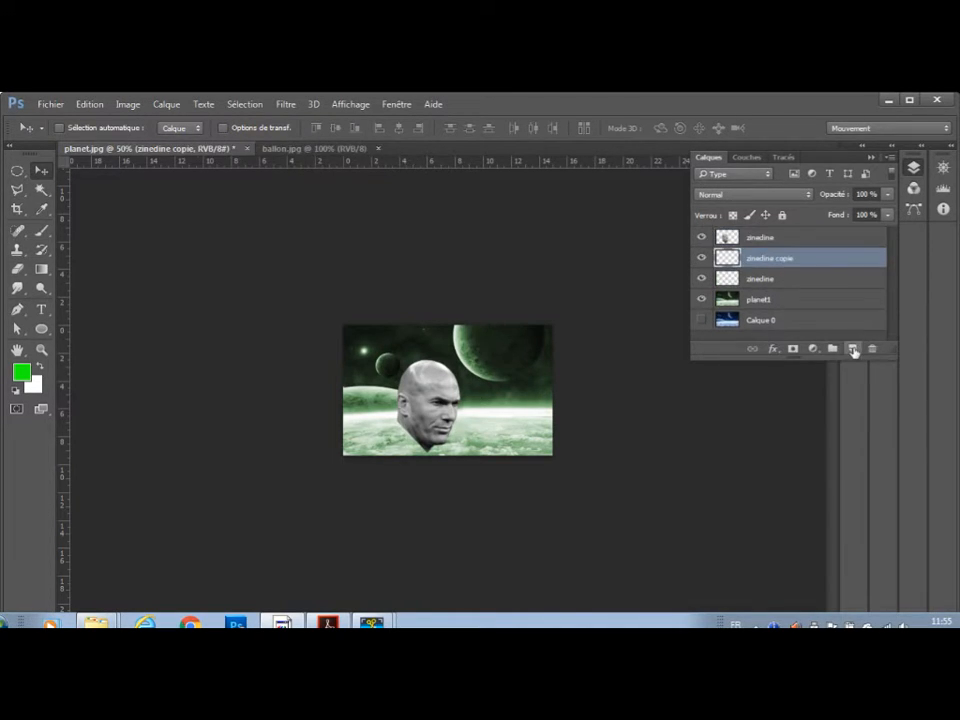
pyautogui.moveTo(800, 260); pyautogui.dragTo(874, 352)
pyautogui.moveTo(792, 262); pyautogui.dragTo(874, 352)
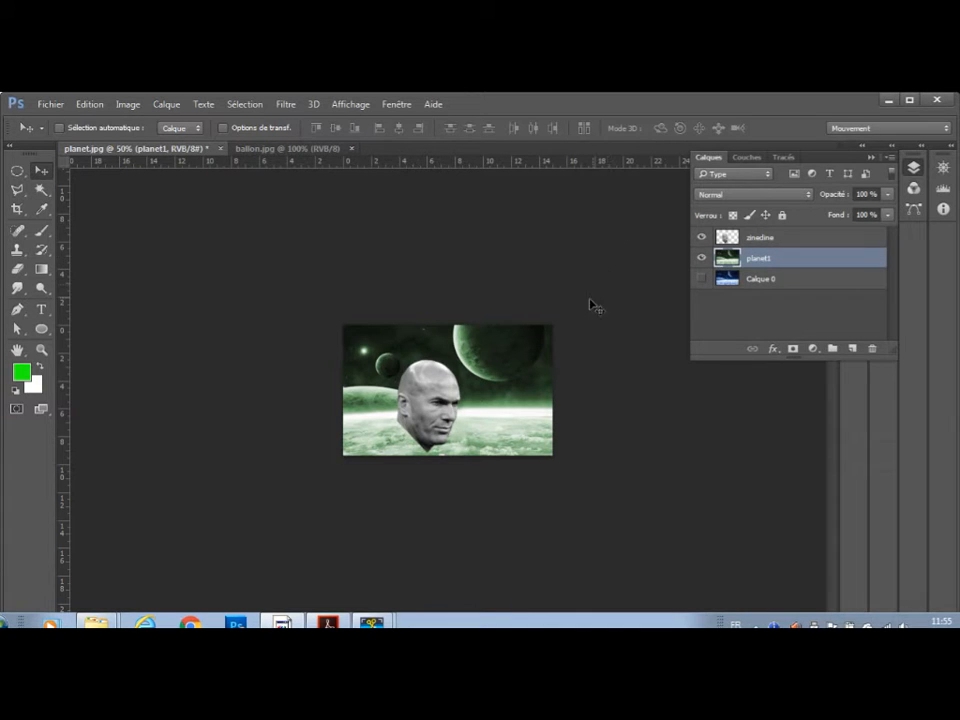
pyautogui.click(809, 195)
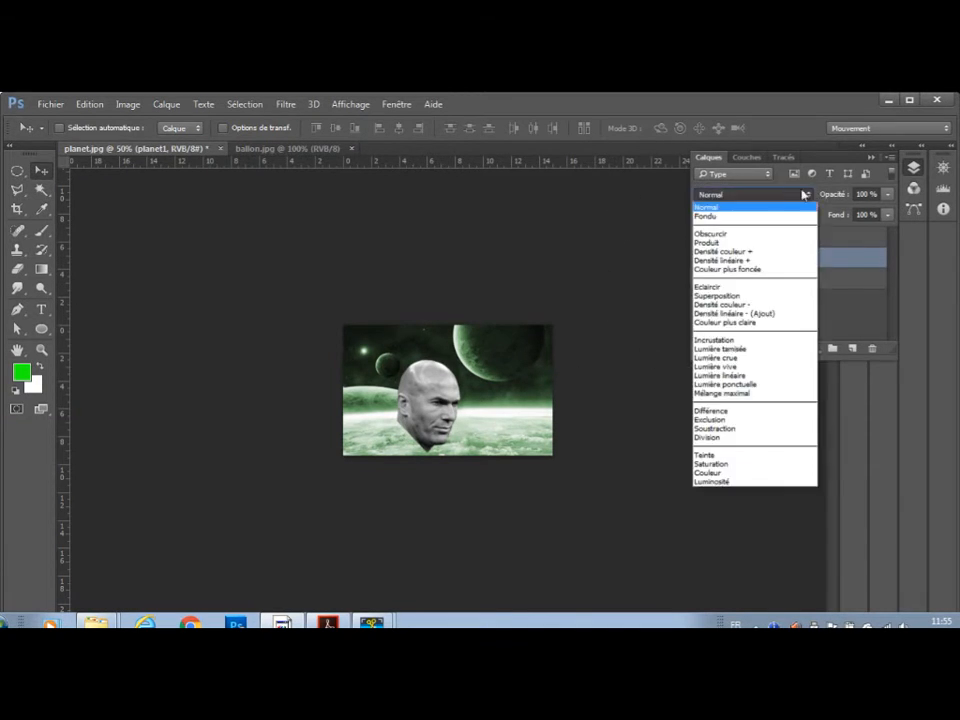
pyautogui.click(755, 245)
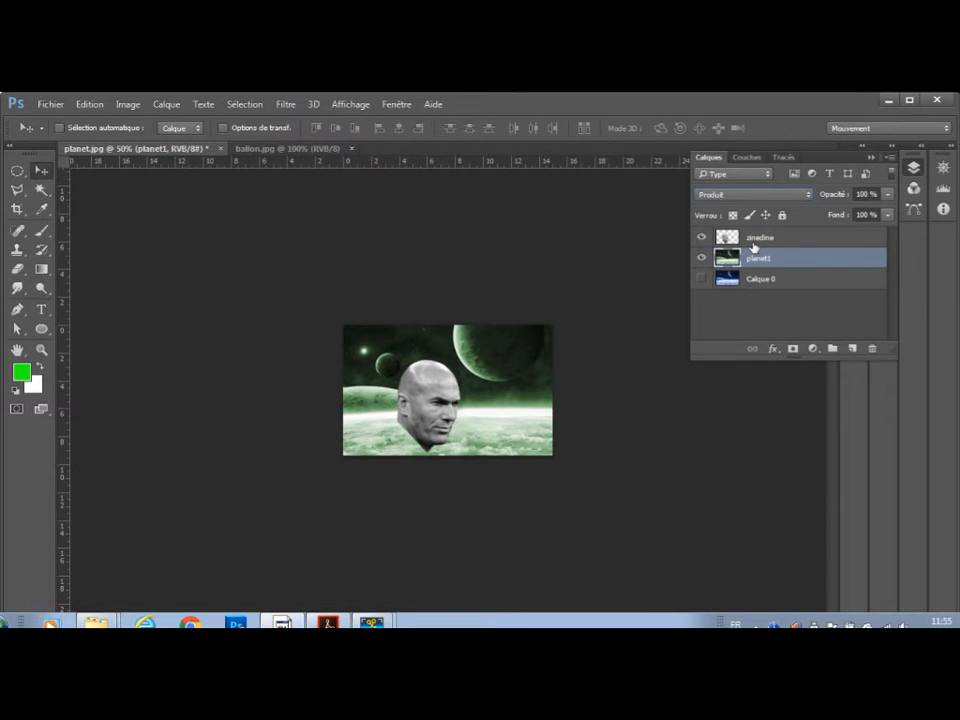
pyautogui.click(791, 240)
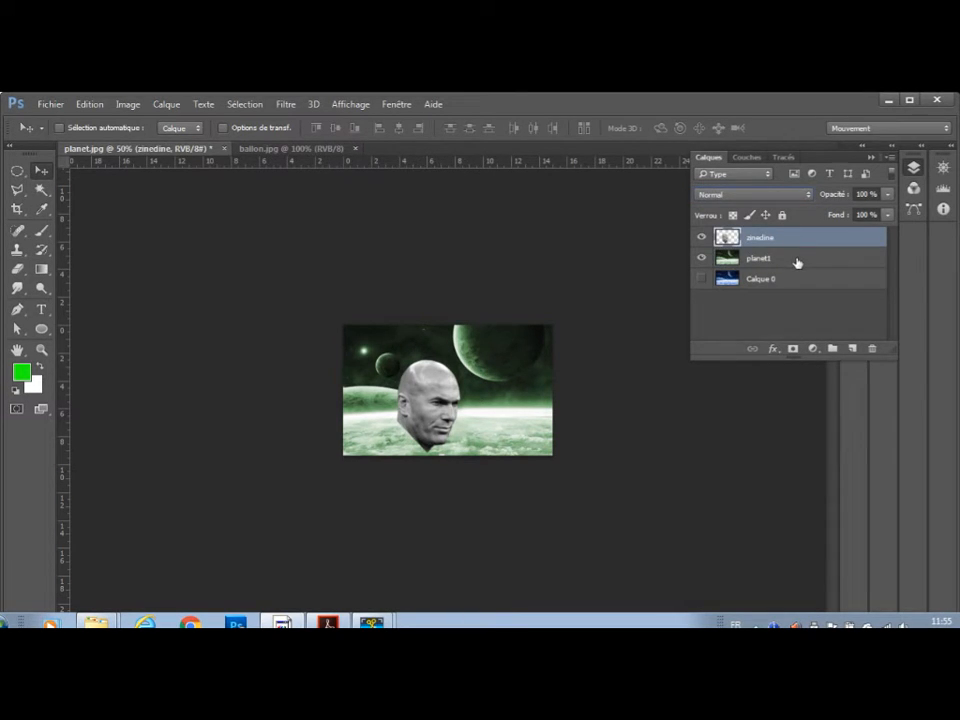
pyautogui.click(802, 261)
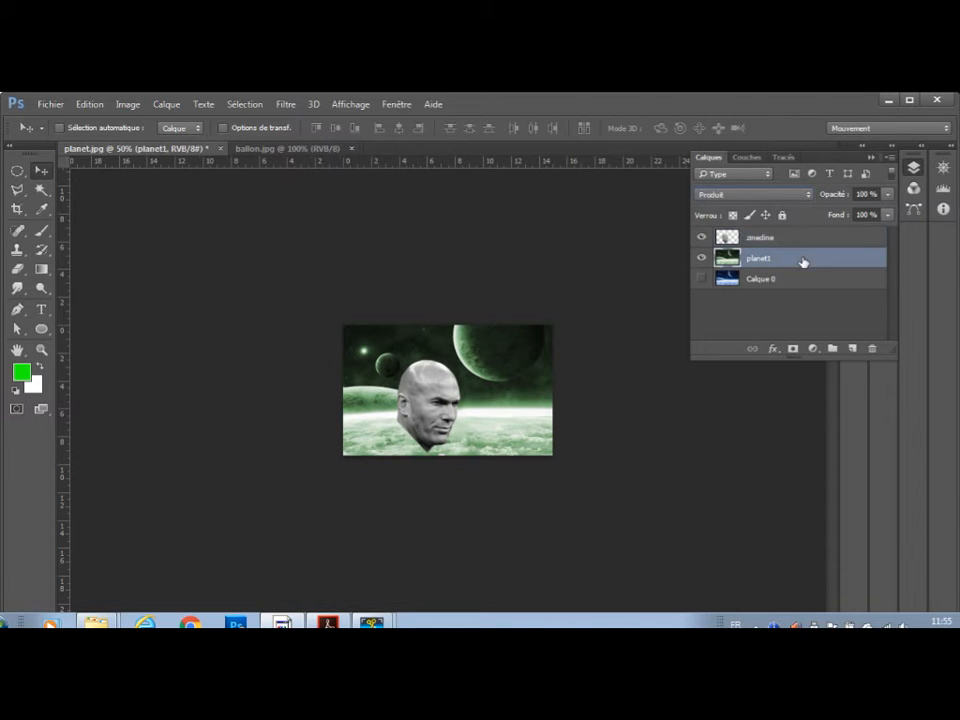
pyautogui.click(89, 104)
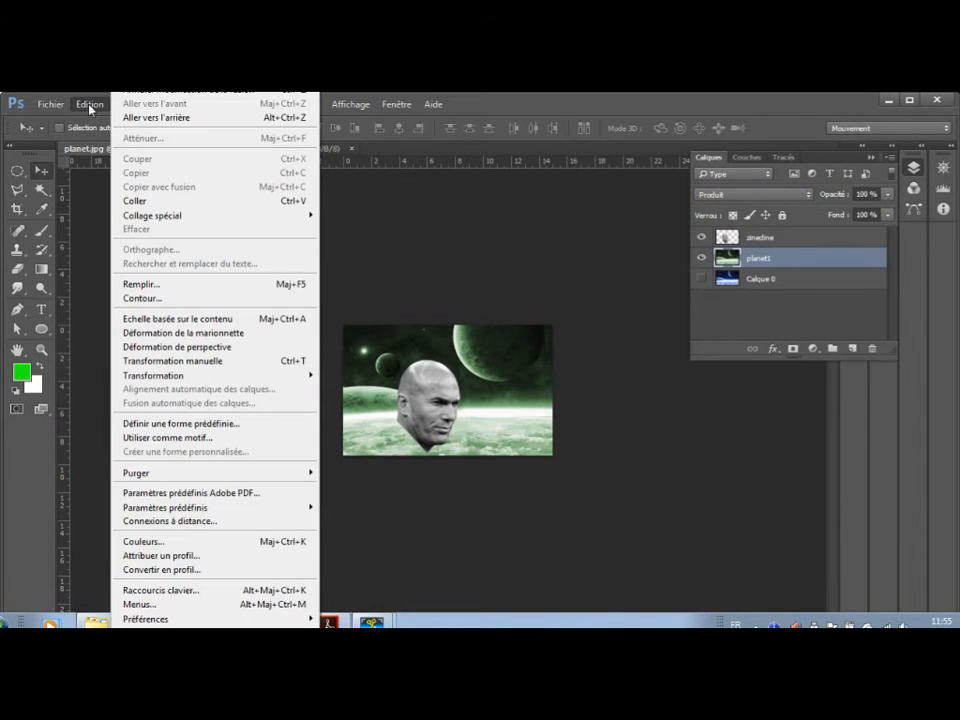
pyautogui.click(143, 119)
# Set the zinedine layer's blending mode to Produit and shift the head slightly to the right.
pyautogui.click(789, 242)
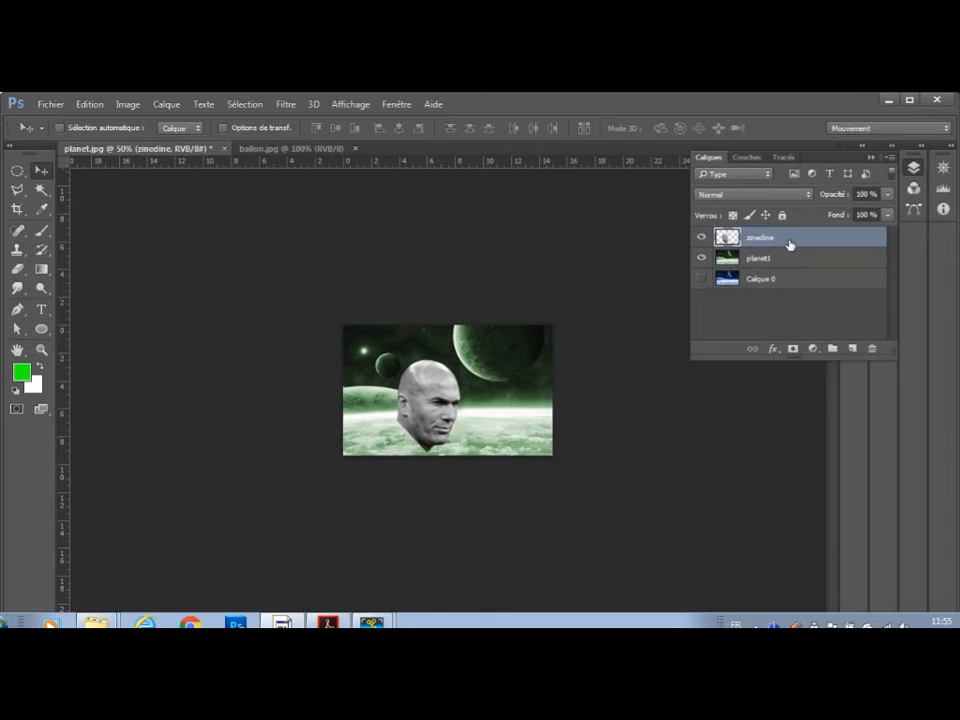
pyautogui.click(810, 195)
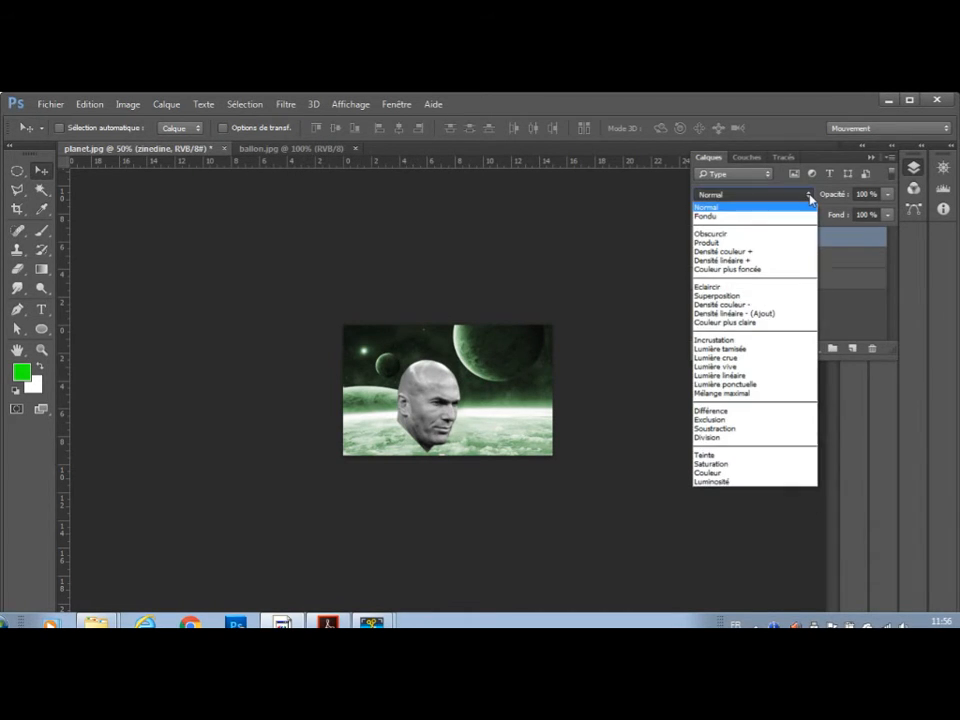
pyautogui.click(760, 243)
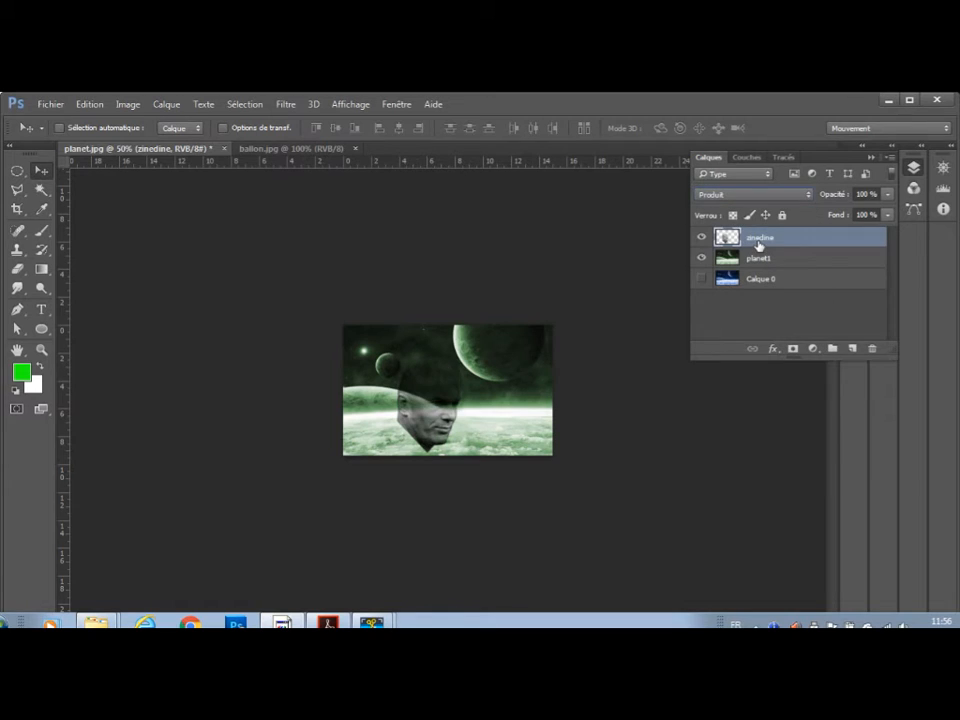
pyautogui.moveTo(455, 415)
pyautogui.mouseDown()
pyautogui.moveTo(445, 418)
pyautogui.moveTo(463, 413)
pyautogui.mouseUp()
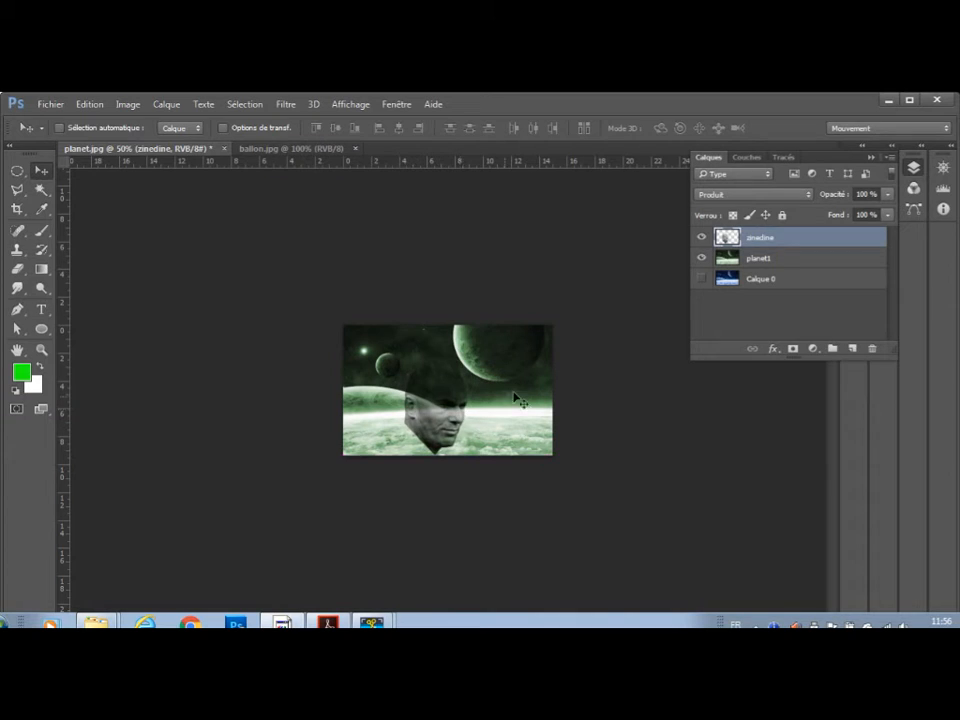
# Lower the opacity of the zinedine layer to 62%.
pyautogui.click(887, 195)
pyautogui.moveTo(887, 214); pyautogui.dragTo(871, 217)
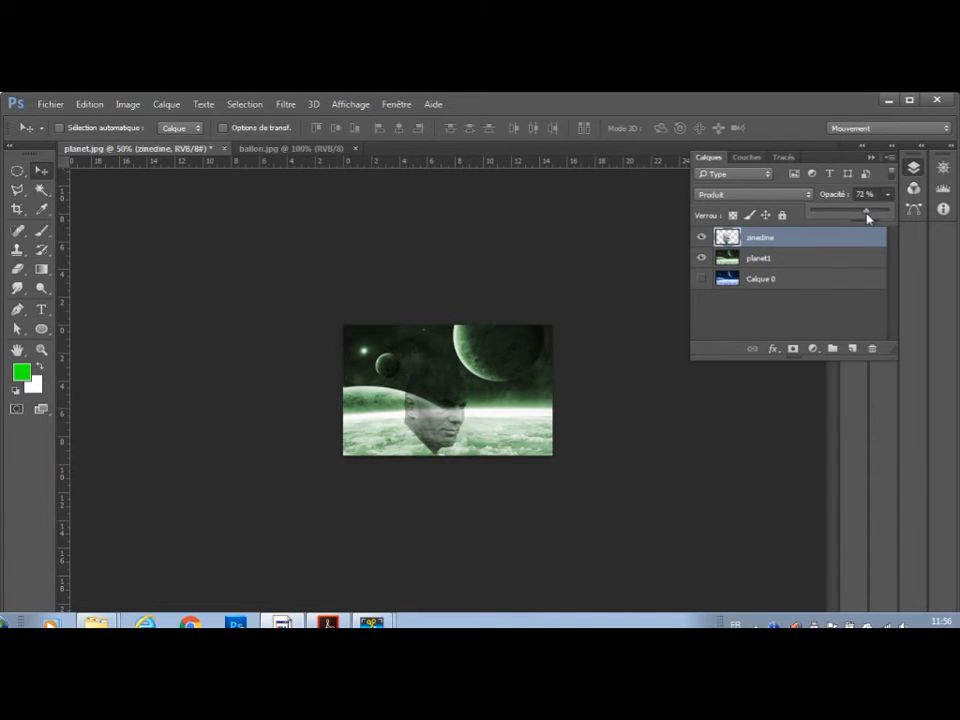
pyautogui.moveTo(868, 217); pyautogui.dragTo(866, 217)
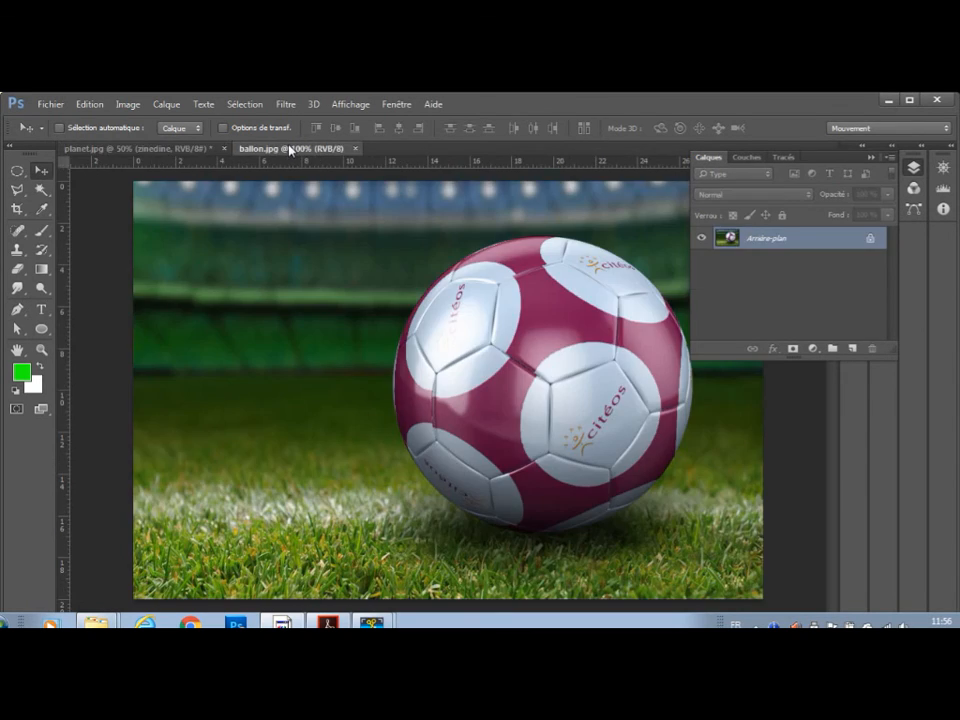
# Bring the ballon.jpg document into view.
pyautogui.click(289, 149)
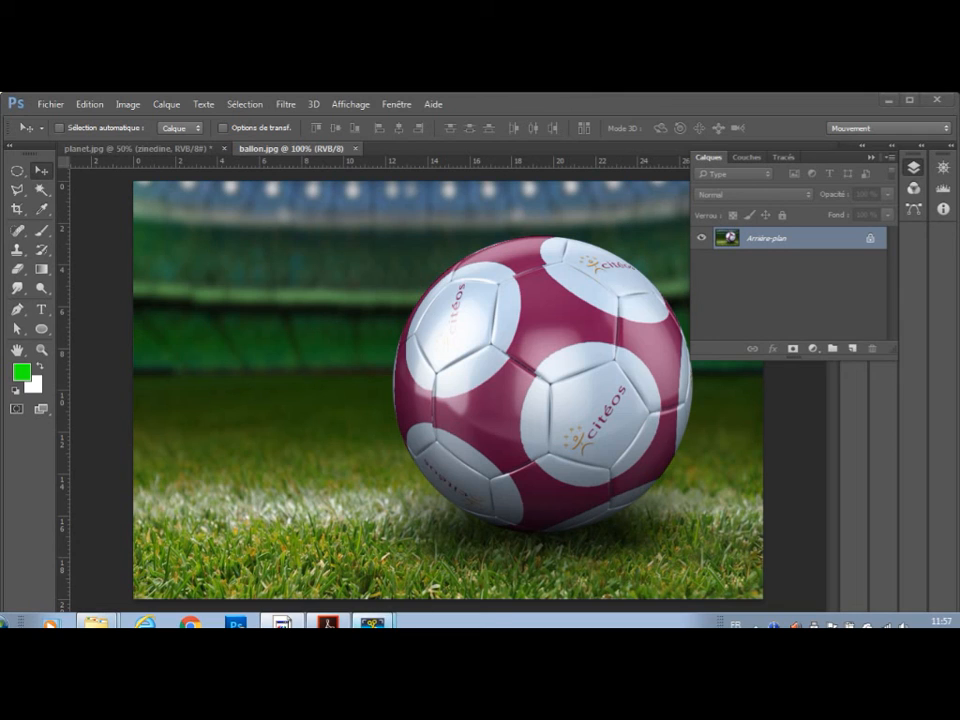
pyautogui.click(367, 603)
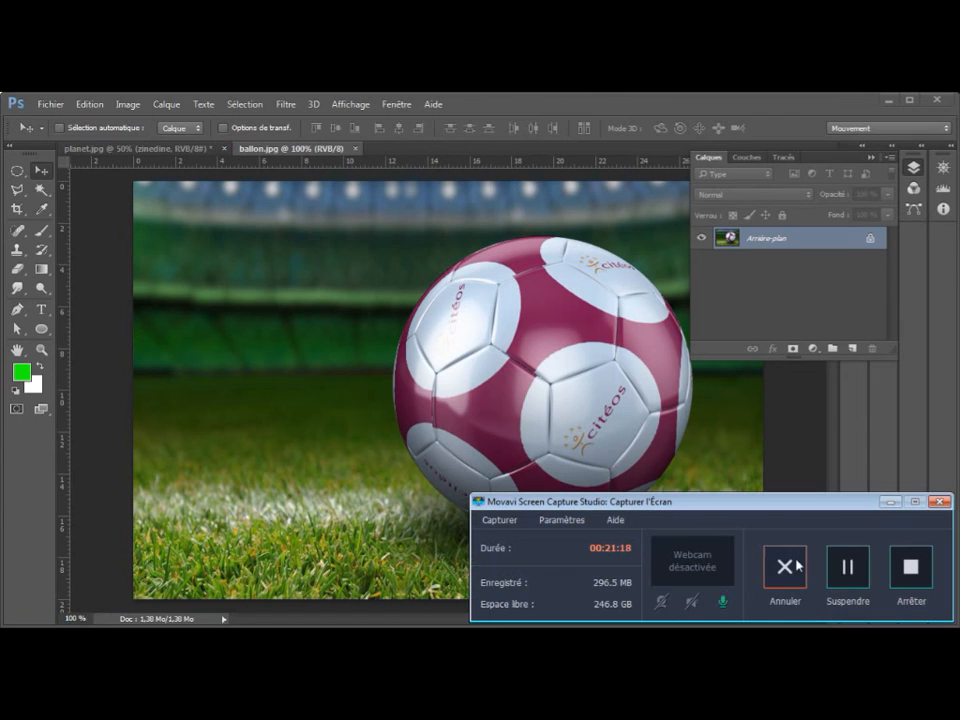